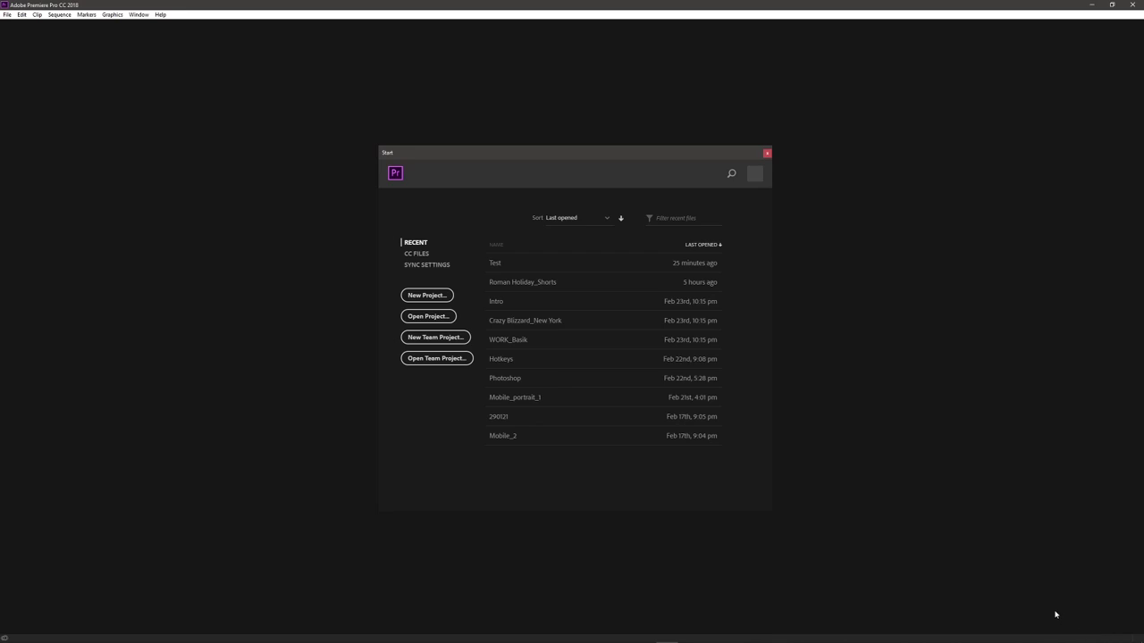
Step: Create a new Premiere project named Bali in the default location
click(427, 298)
text(Bali)
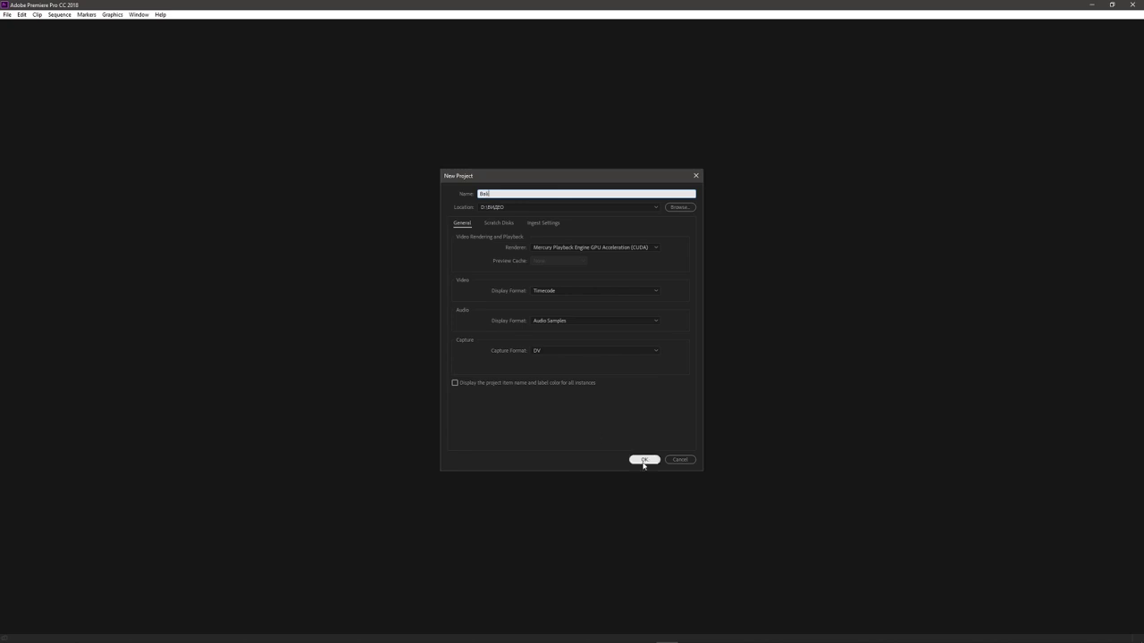
click(644, 461)
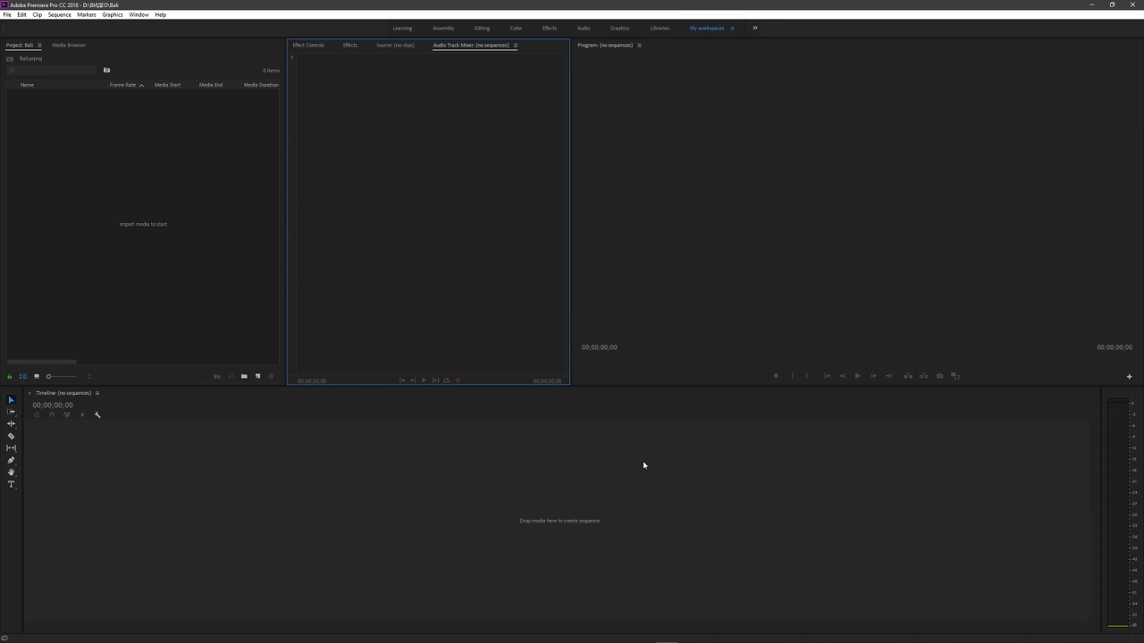
Step: Drag all seven PPRO_02 media files from Explorer into the Bali Project panel
click(1112, 4)
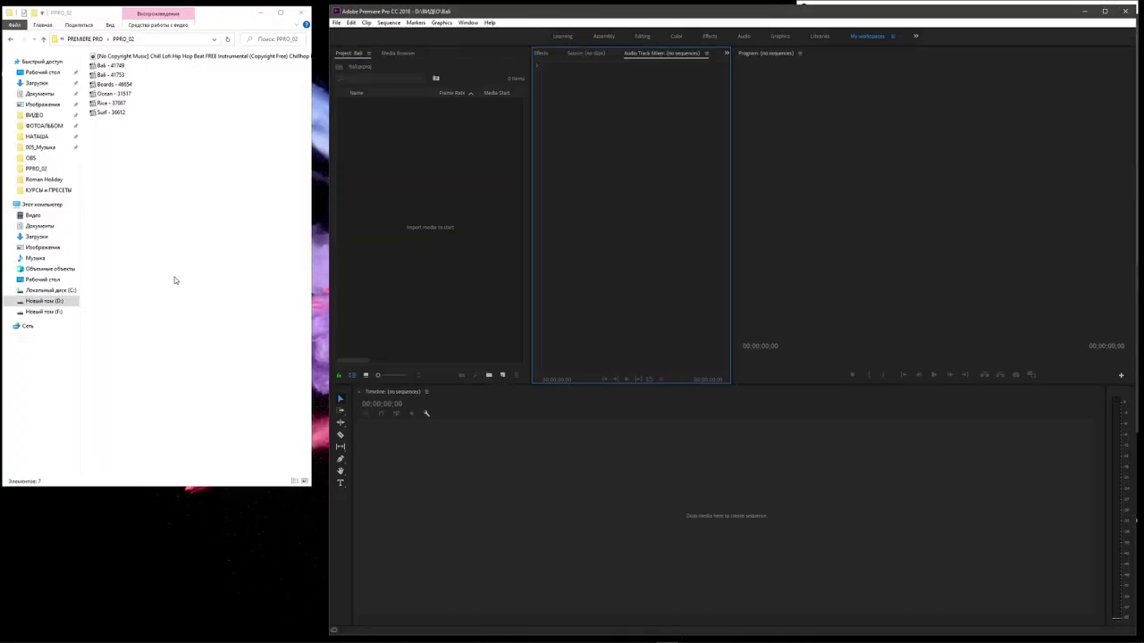
drag(152, 134, 89, 61)
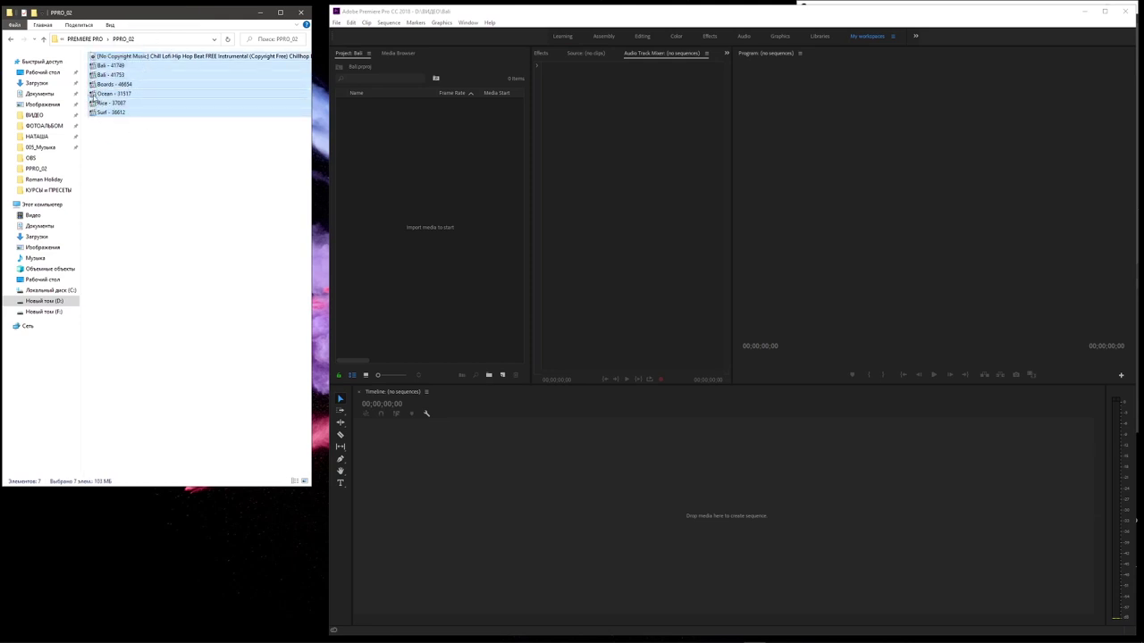
drag(94, 99, 409, 227)
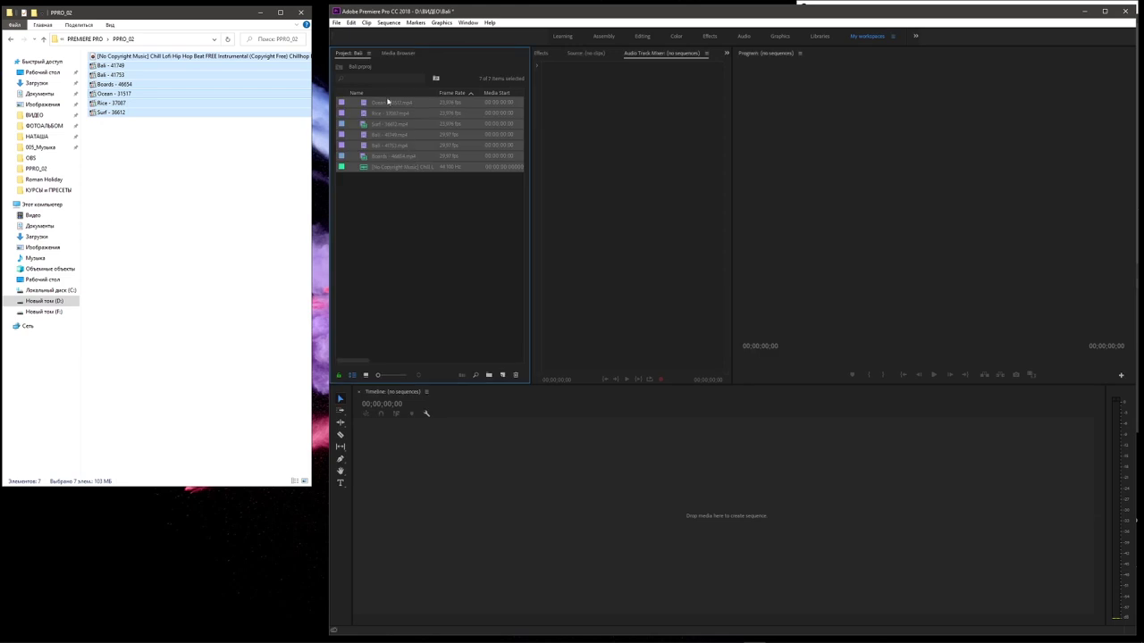
click(1105, 13)
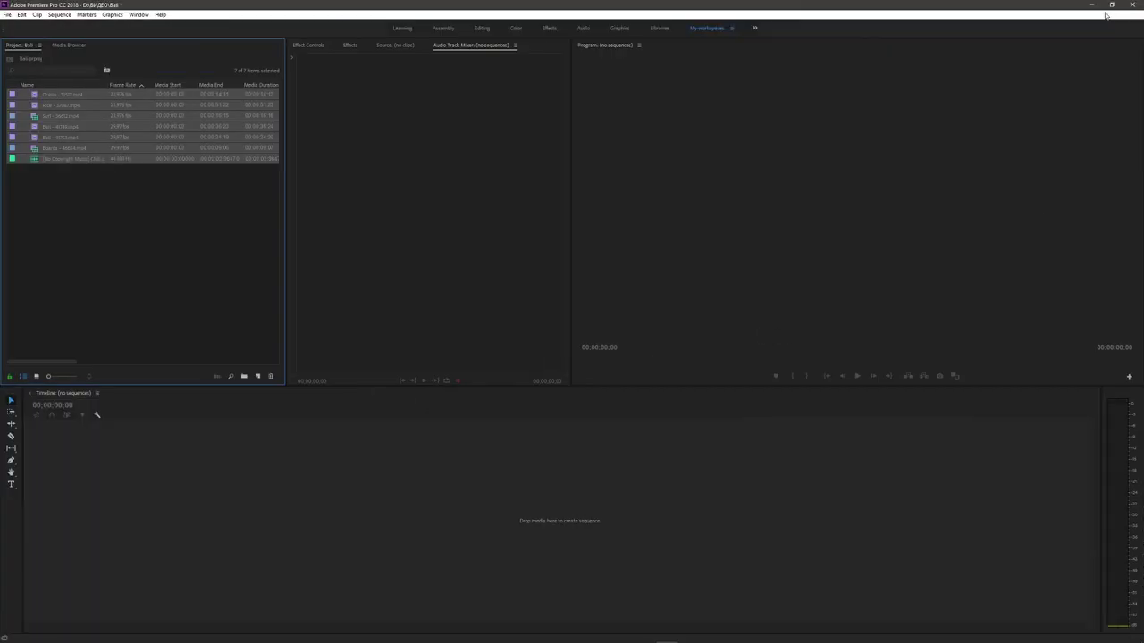
click(218, 310)
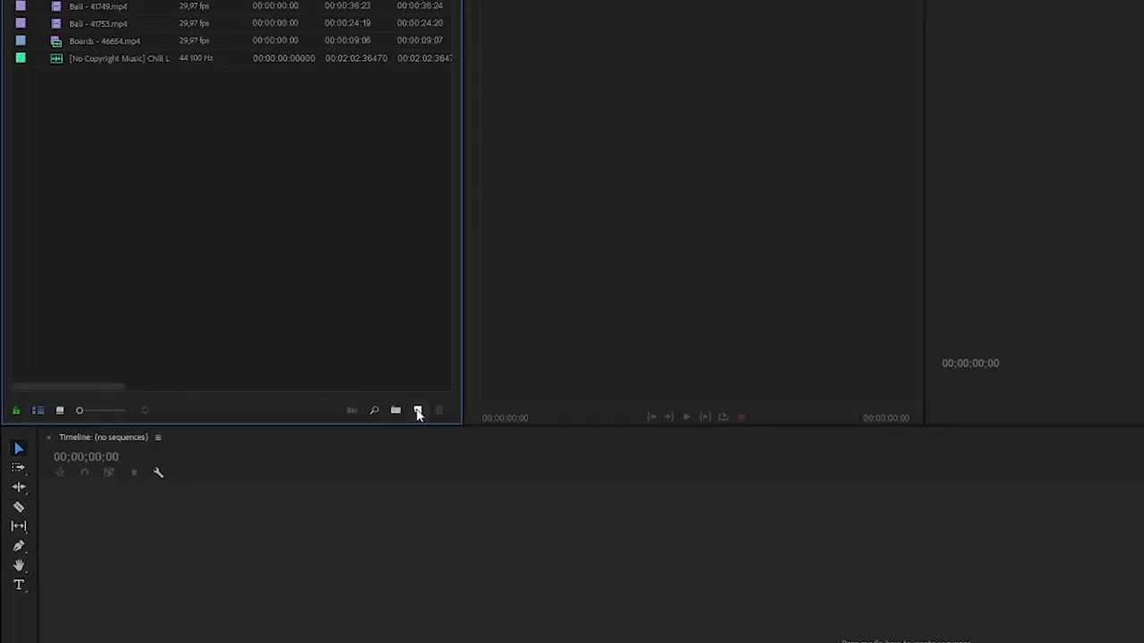
Step: Start a new sequence from the Digital SLR > 1080p > DSLR 1080p30 preset
click(646, 460)
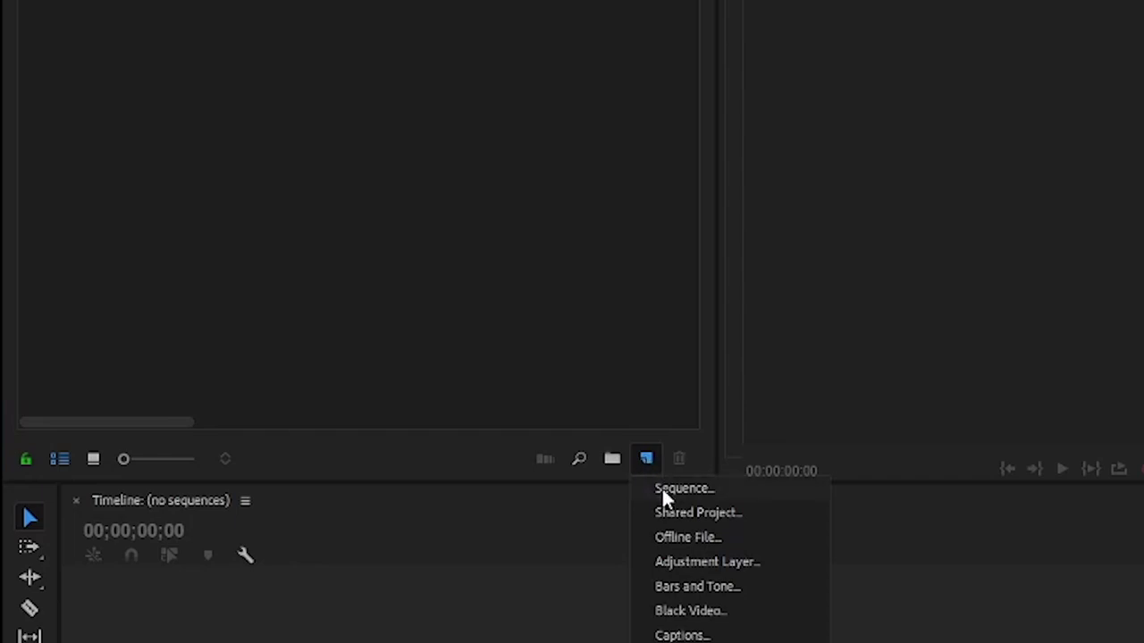
click(663, 489)
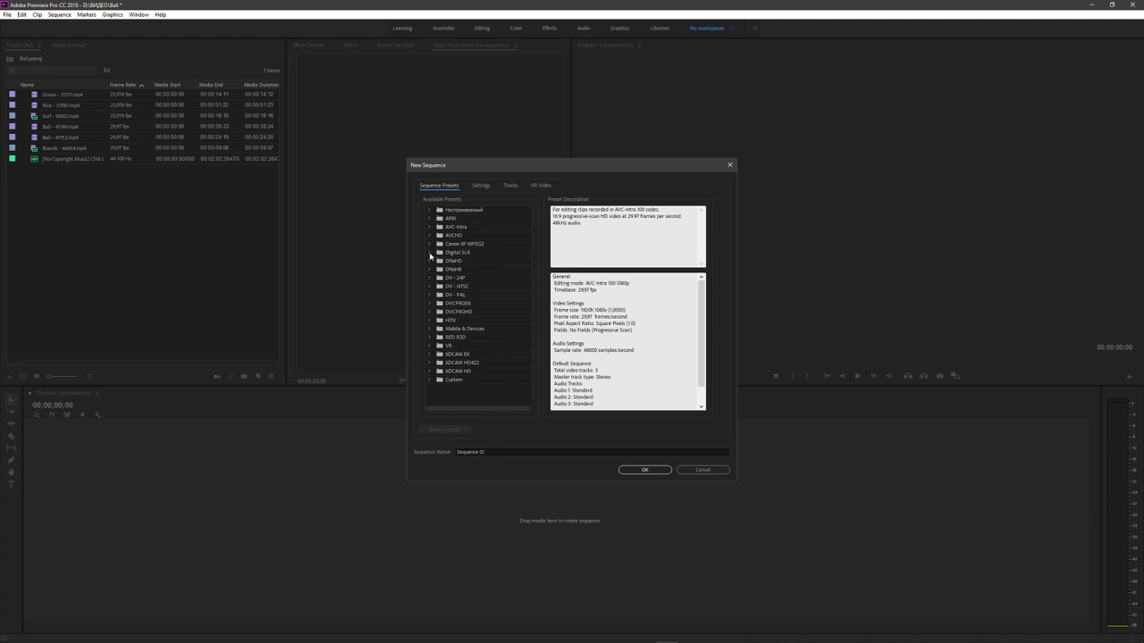
click(429, 253)
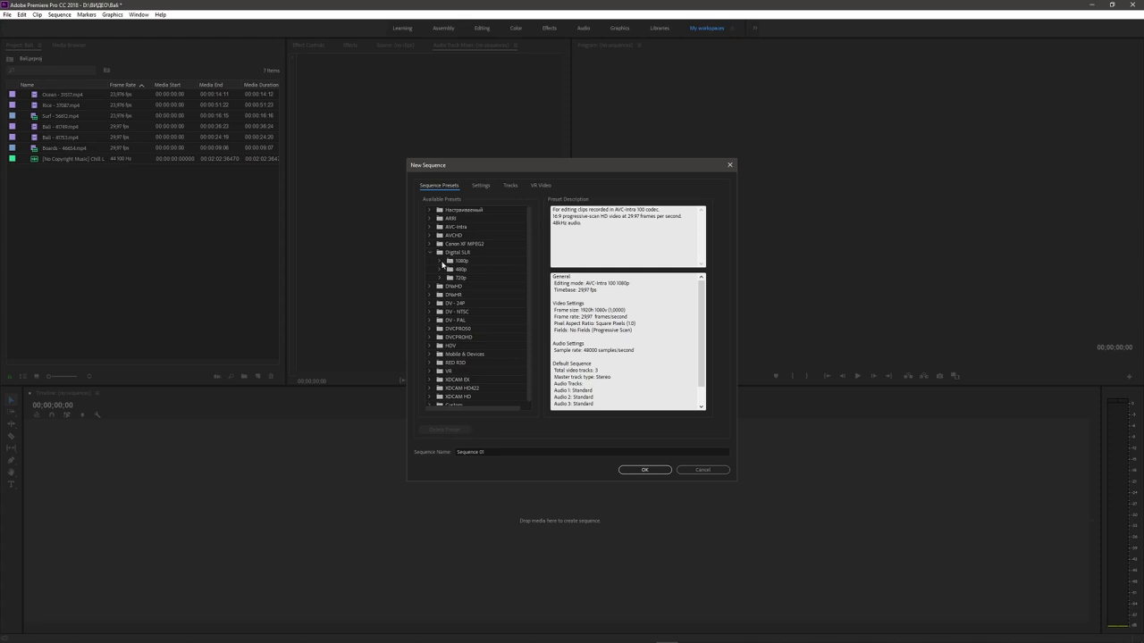
click(440, 262)
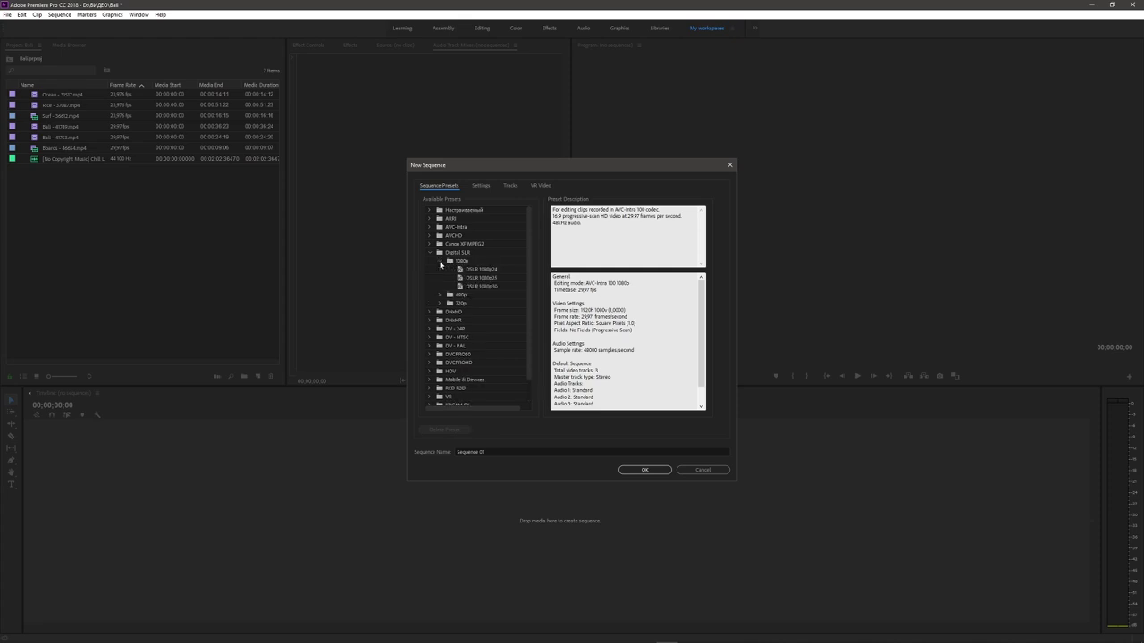
click(483, 286)
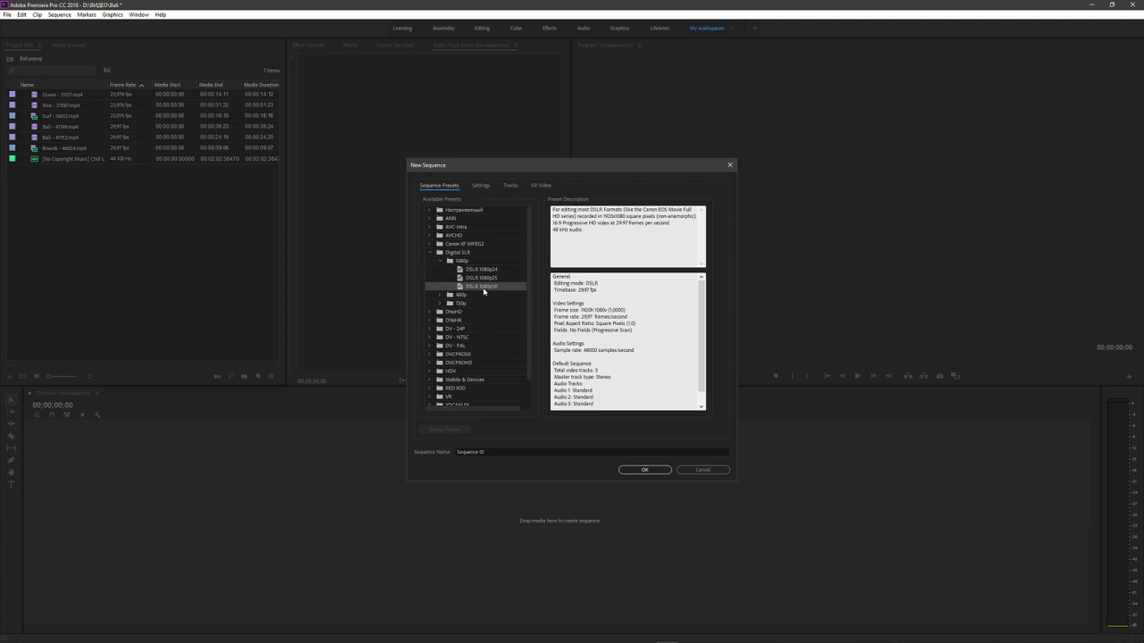
Step: In the sequence Settings, change the Timebase to 30.00 frames/second
click(482, 186)
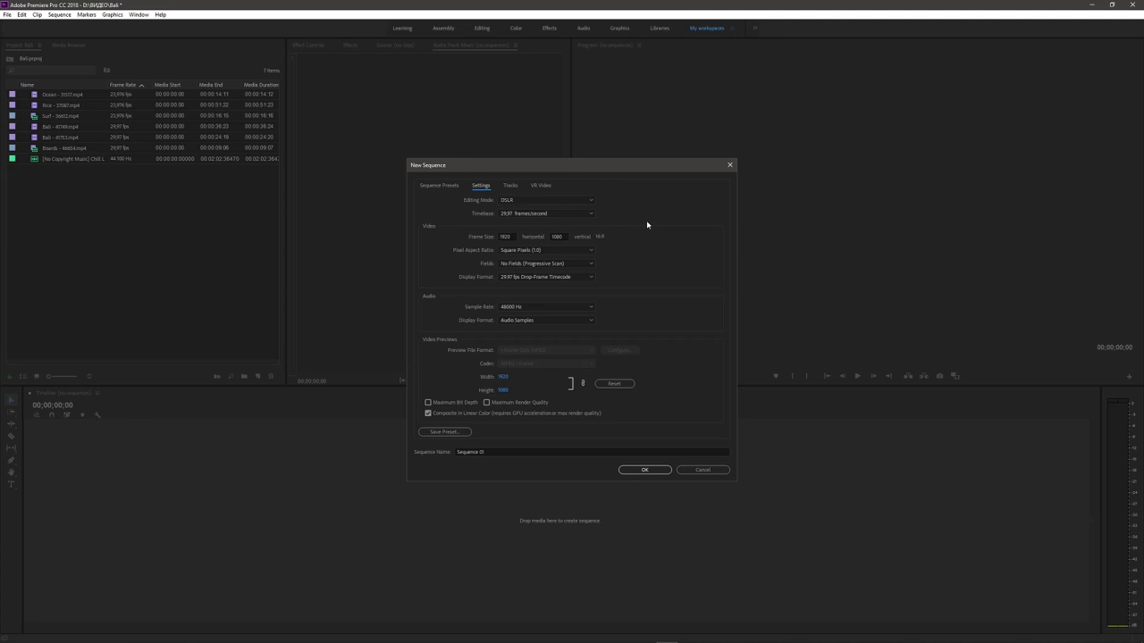
click(591, 215)
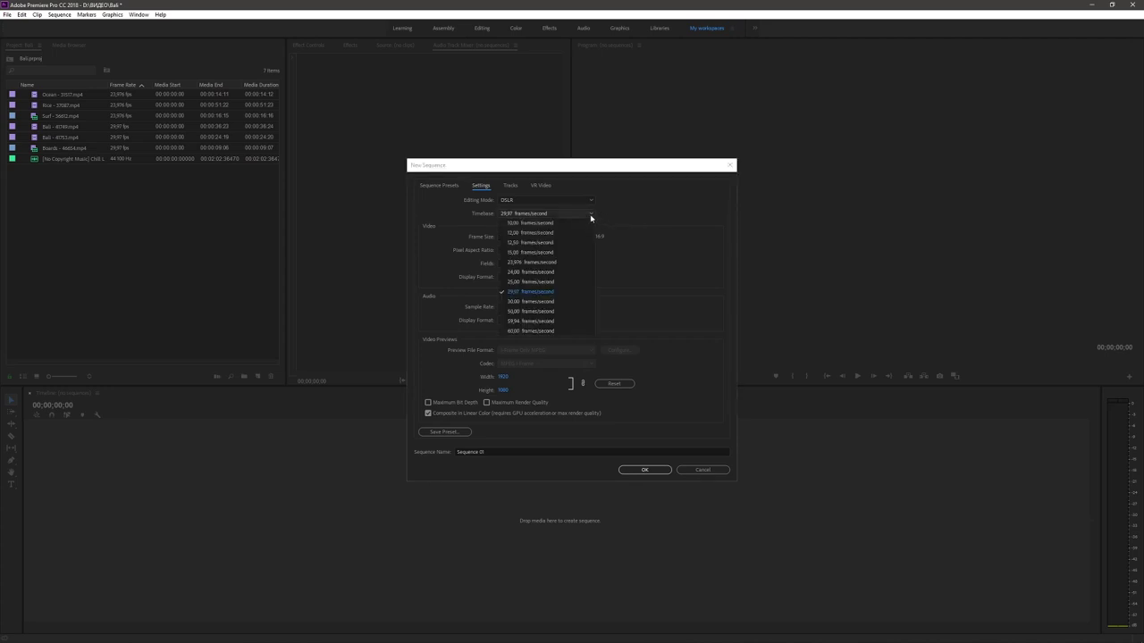
click(523, 302)
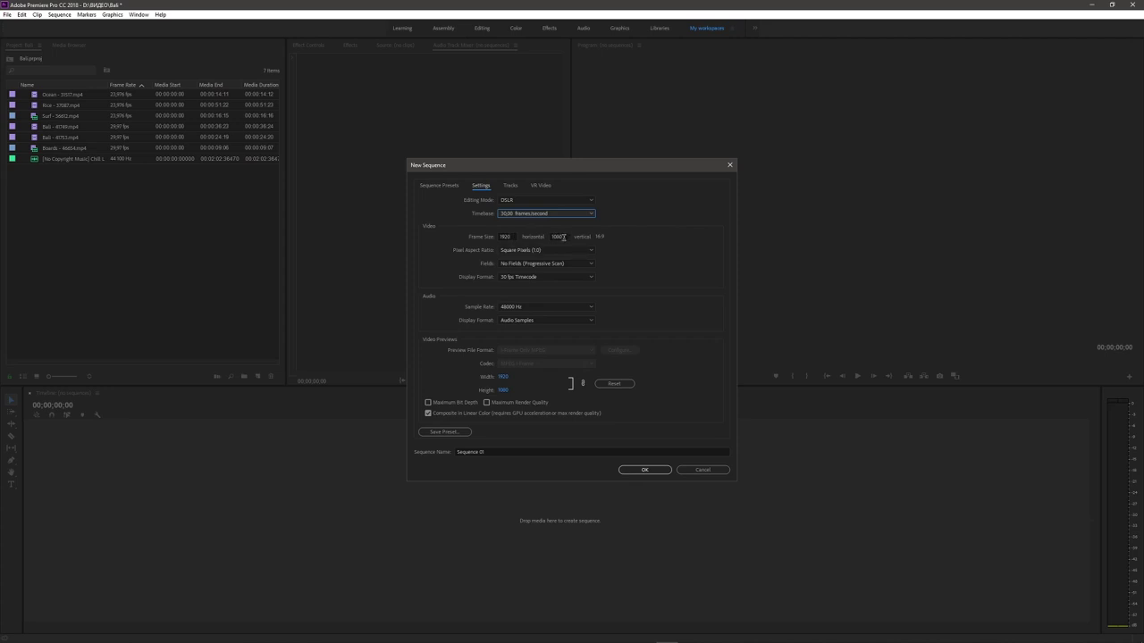
Step: Name the sequence Bali and keep Square Pixels as the pixel aspect ratio
click(511, 186)
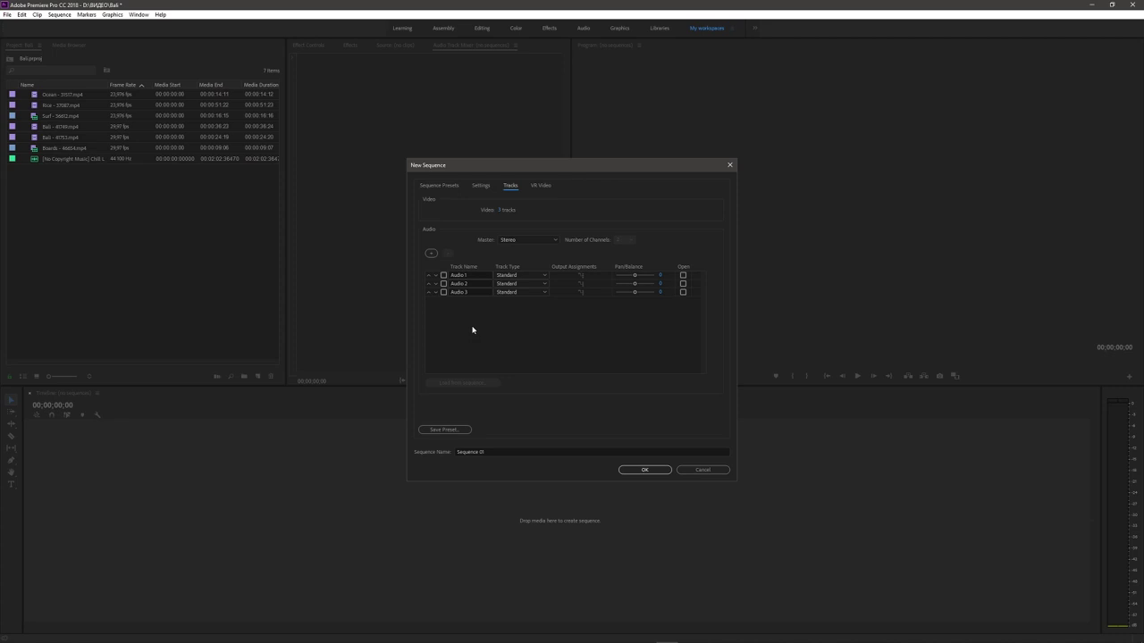
click(484, 187)
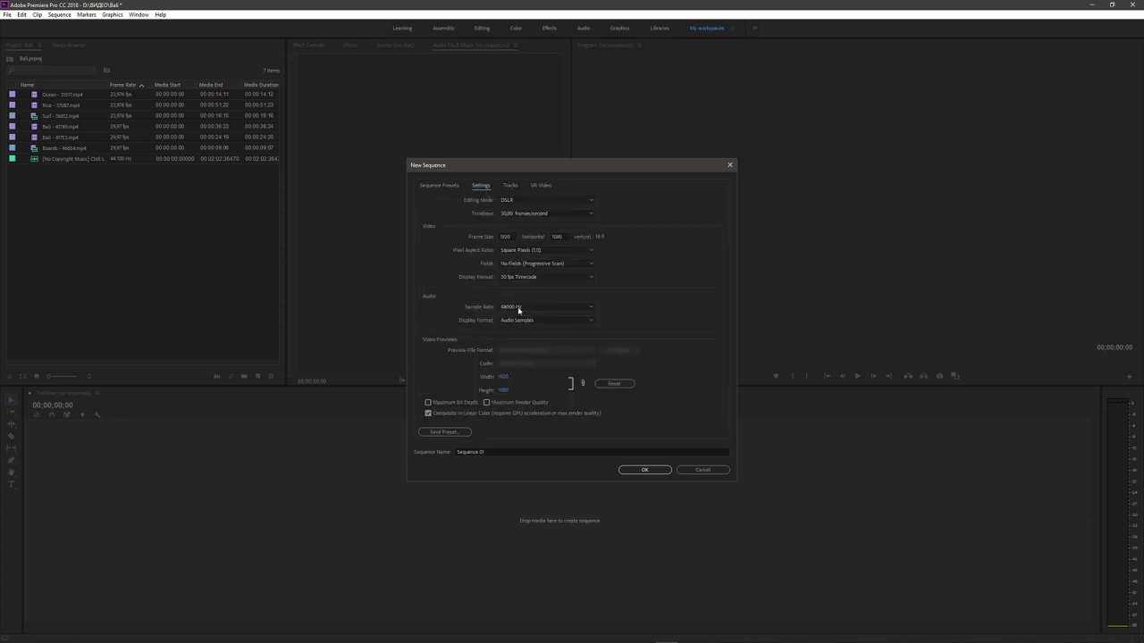
click(461, 451)
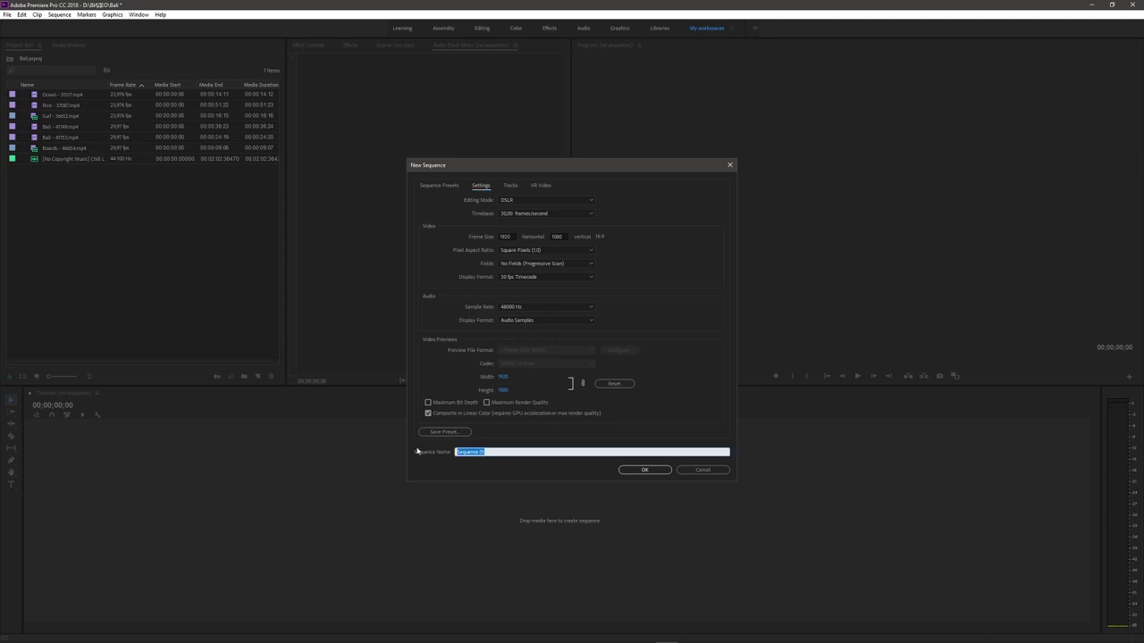
text(Bali)
key(Tab)
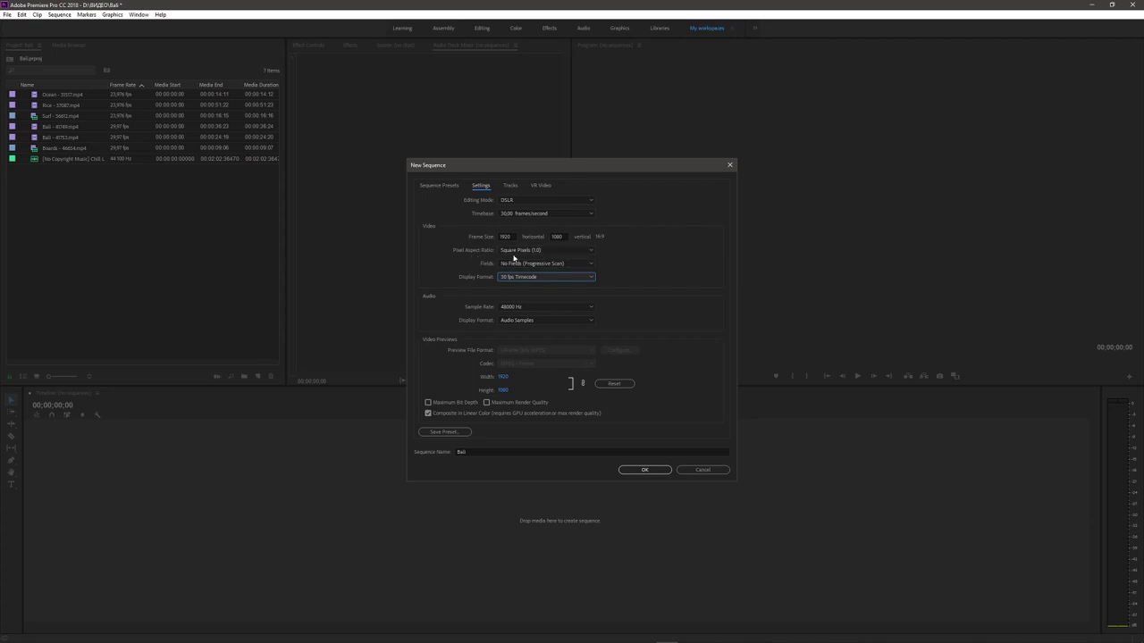
click(591, 253)
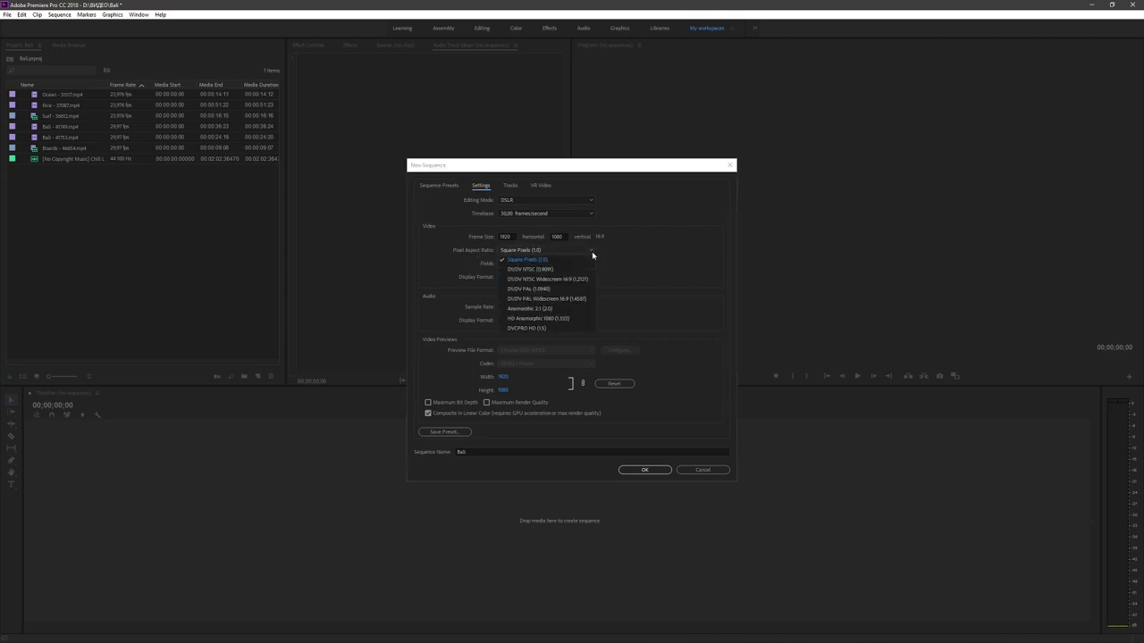
click(529, 260)
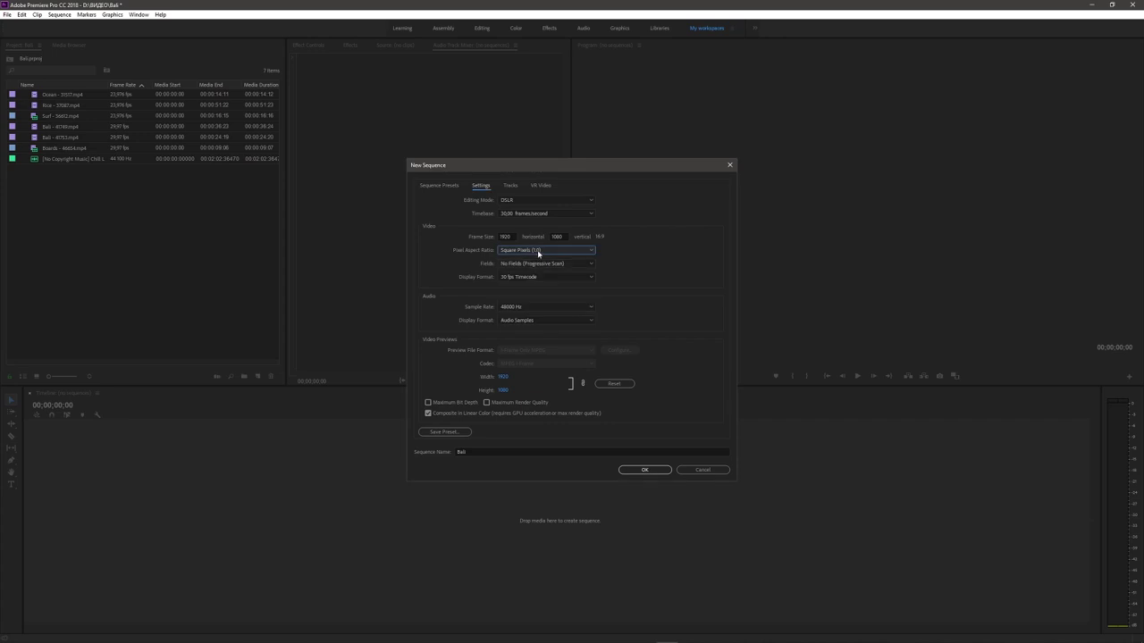
Step: Save the settings as a preset called YouTube, then create the Bali sequence
click(455, 434)
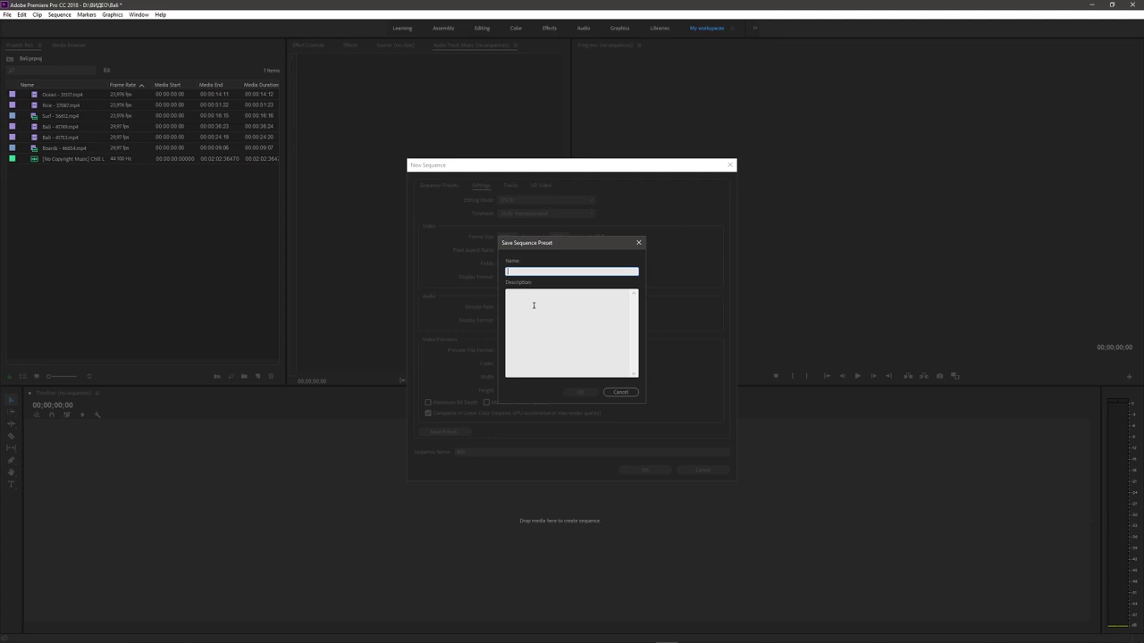
text(Yo)
text(uTube)
click(582, 393)
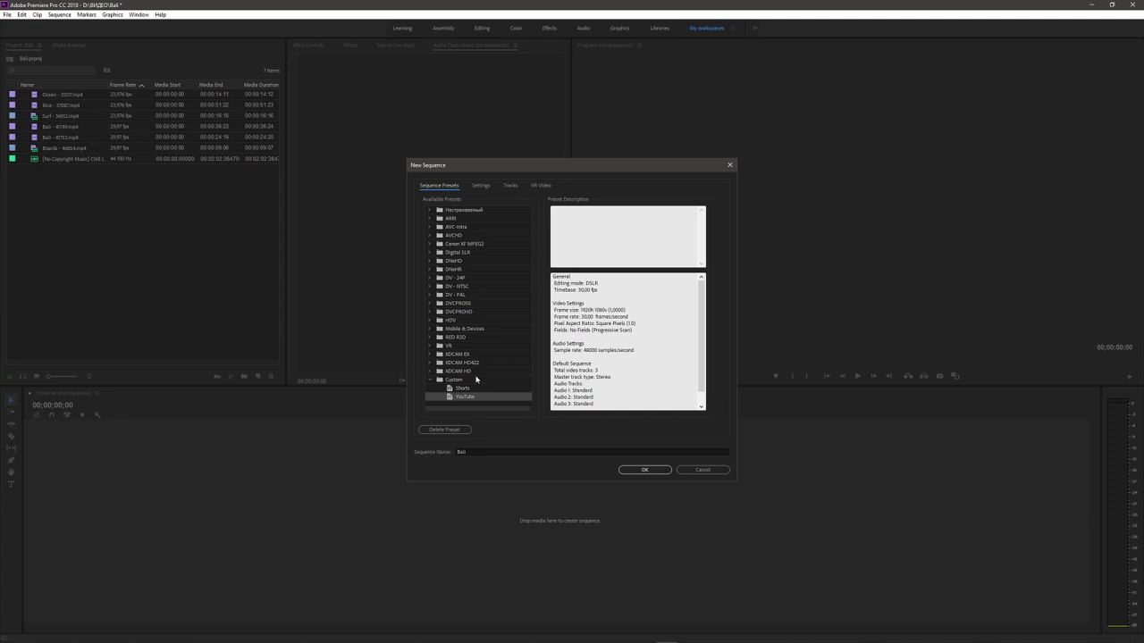
click(640, 470)
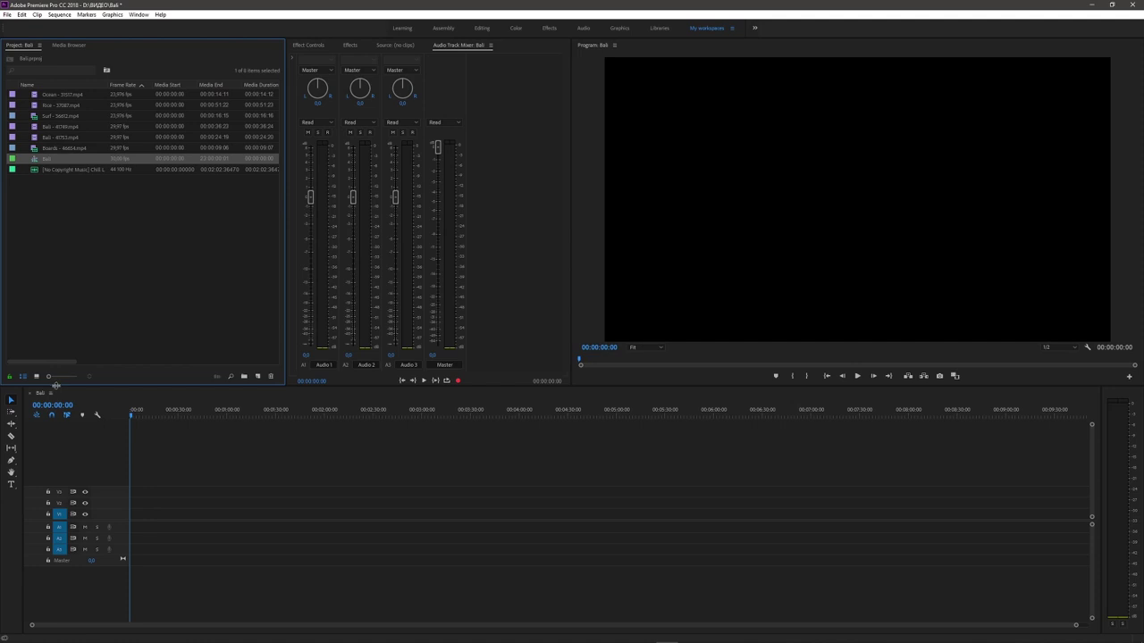
click(596, 209)
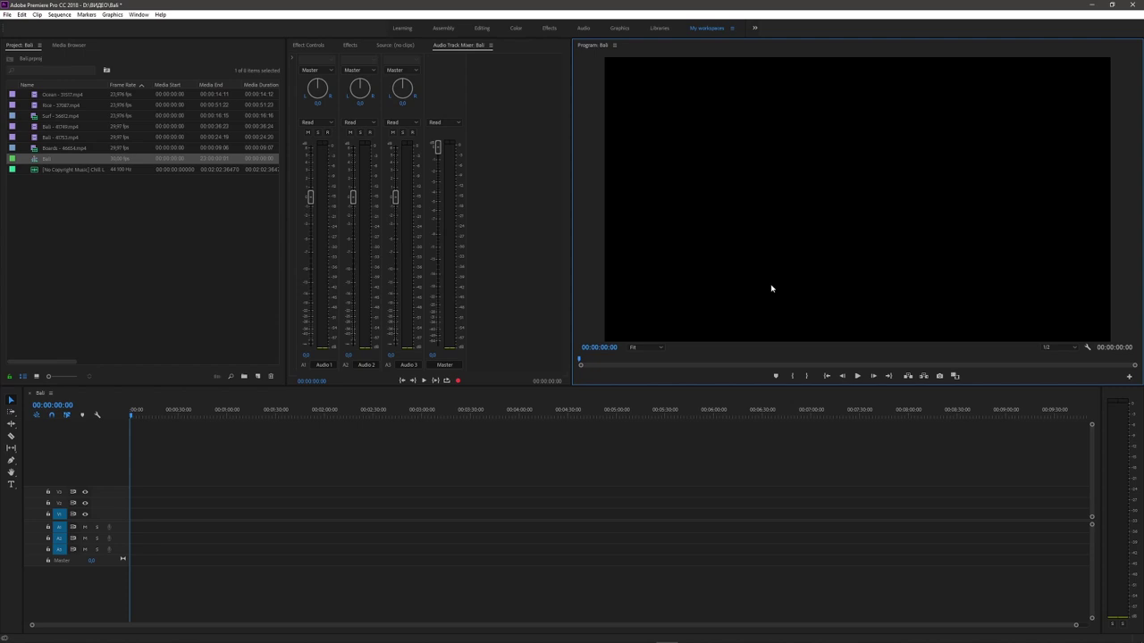
click(1075, 348)
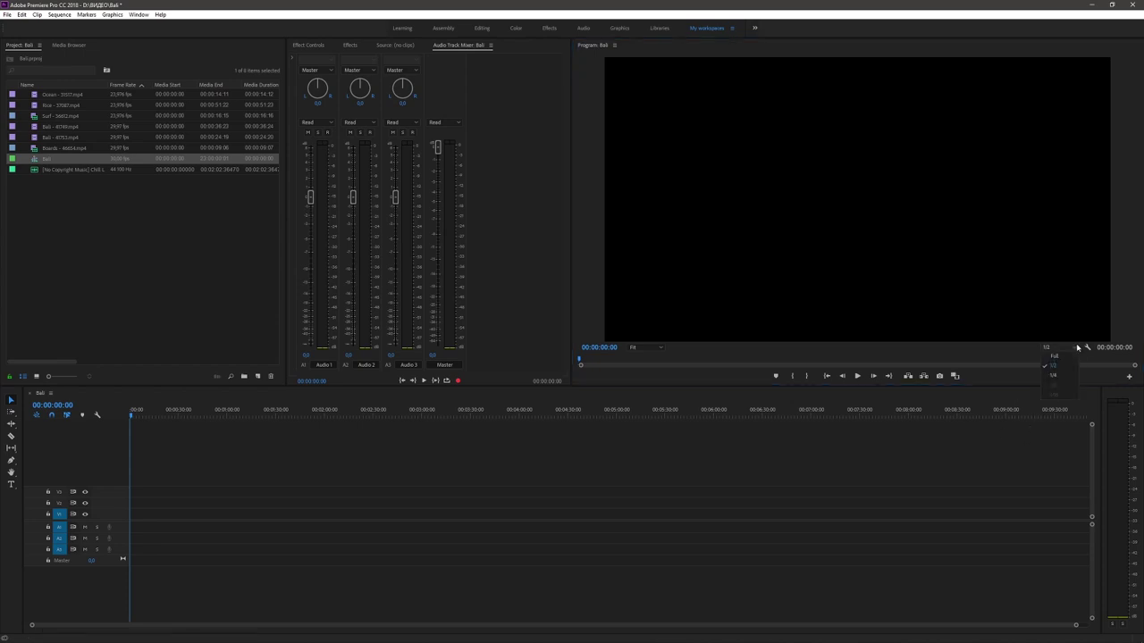
click(1056, 356)
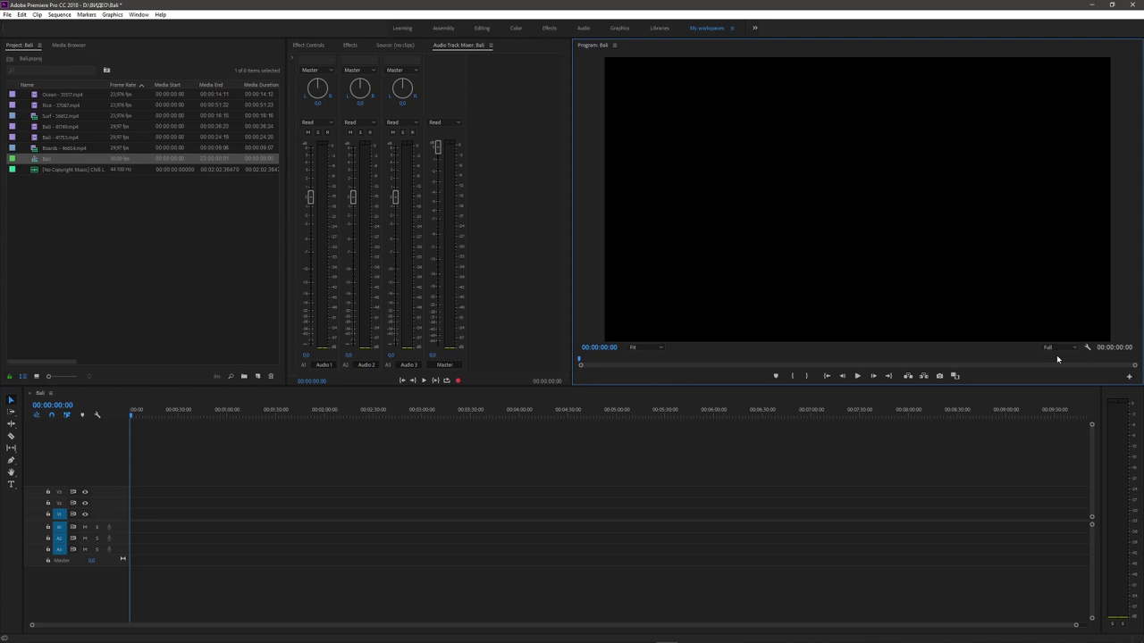
click(1058, 348)
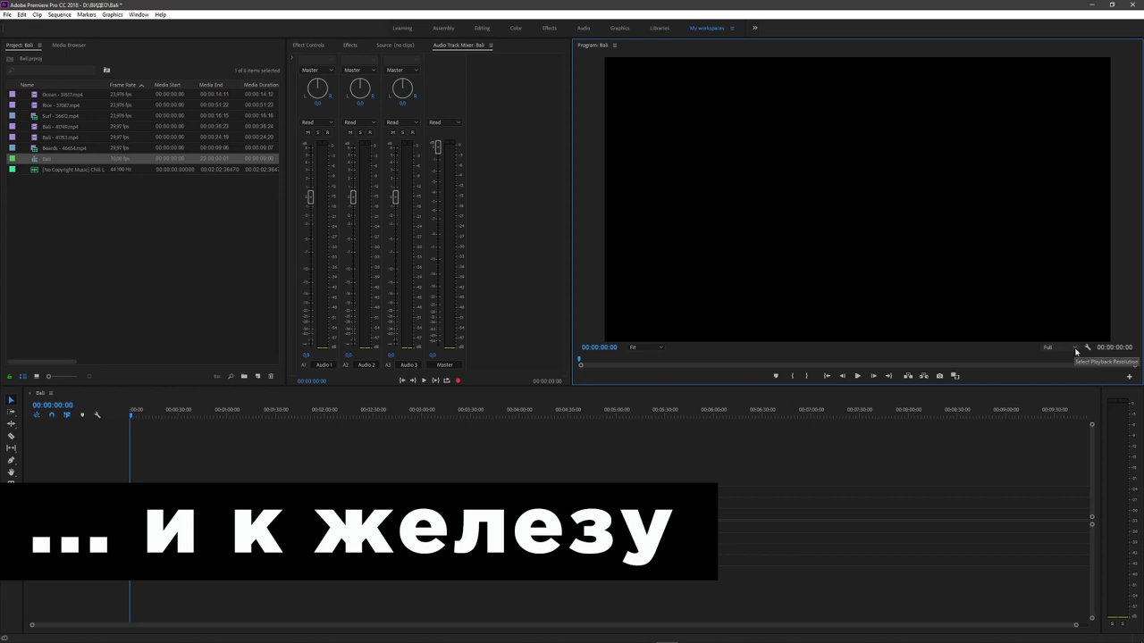
click(1053, 366)
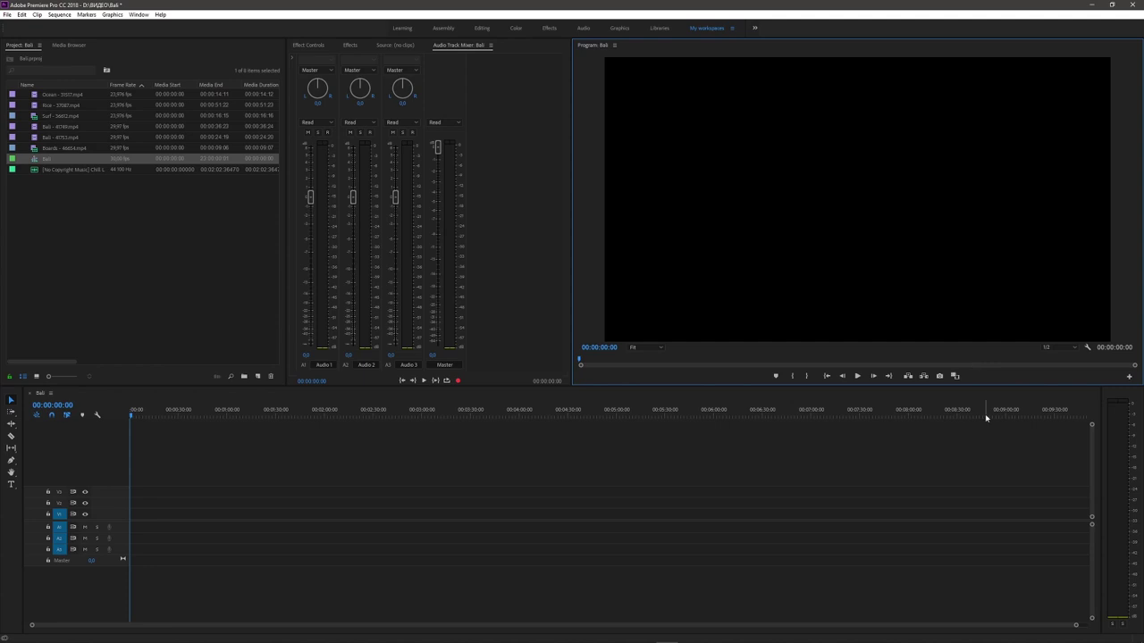
click(203, 238)
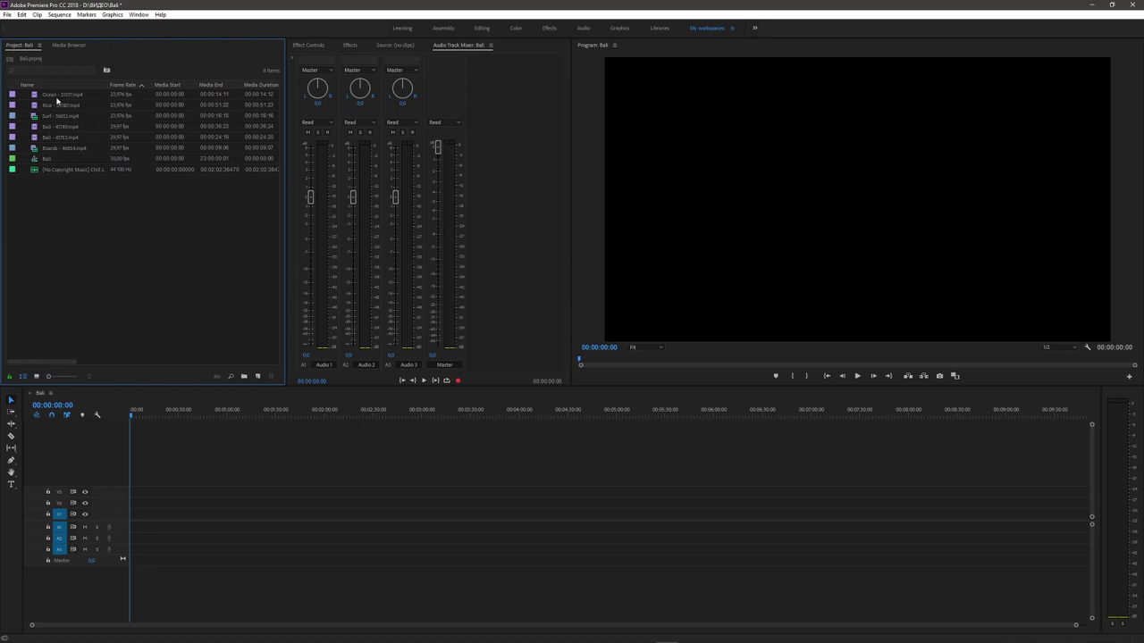
click(57, 95)
click(57, 106)
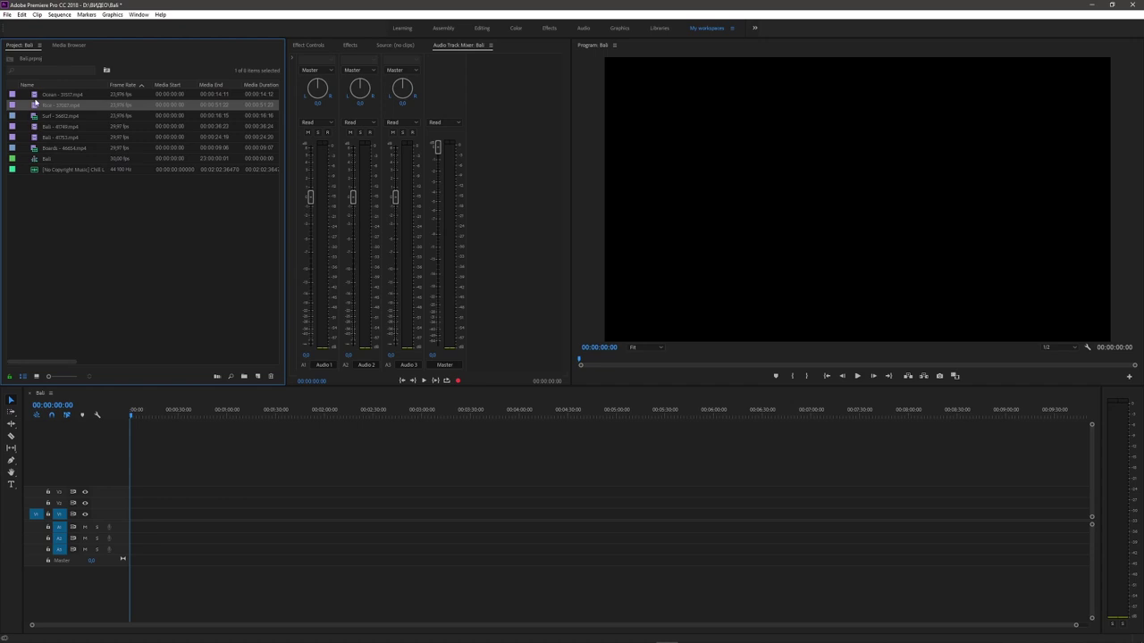
Step: Preview the Ocean clip in the Source monitor and mark In 00:00:03:16, Out 00:00:05:06
double_click(55, 95)
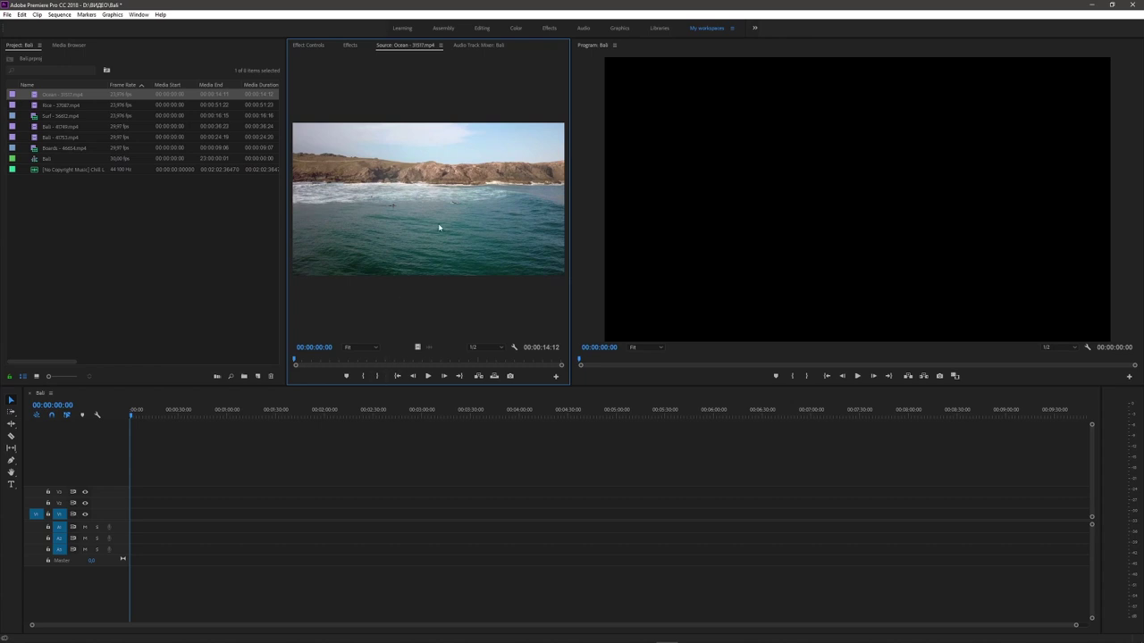
click(428, 376)
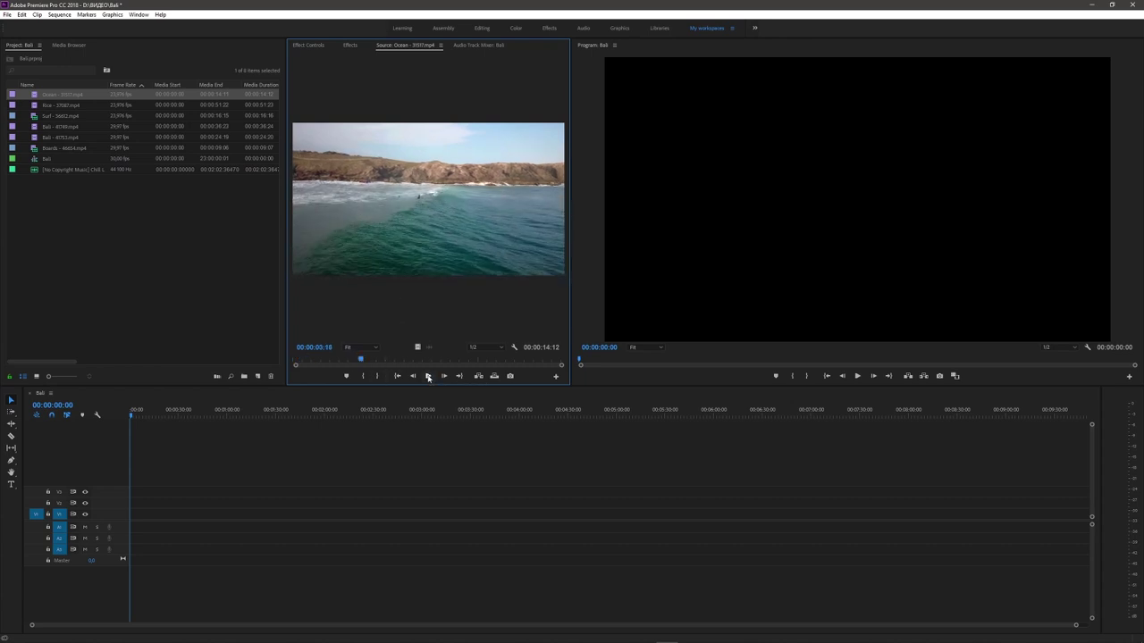
click(428, 377)
click(363, 378)
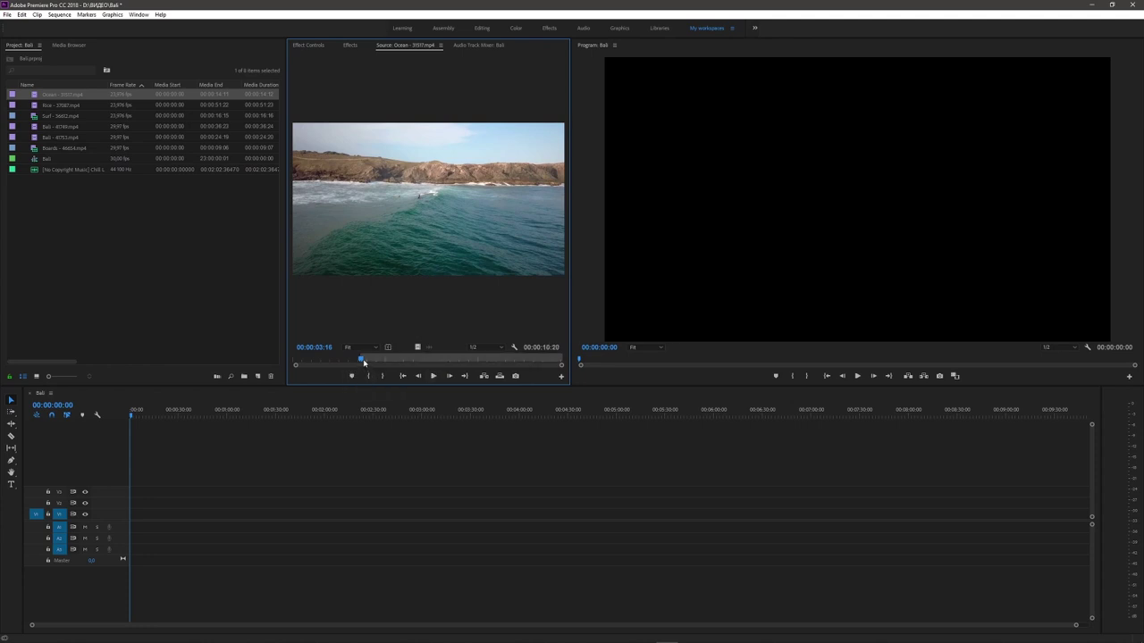
click(384, 376)
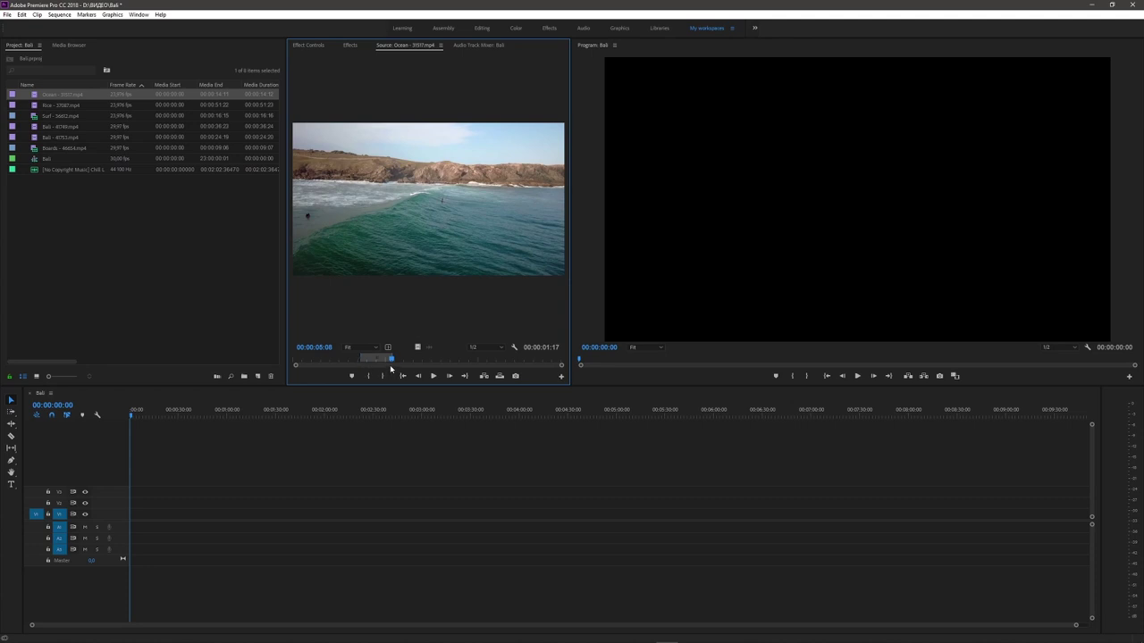
click(393, 359)
Step: Drag every project item onto the Bali timeline, keeping the existing sequence settings
mouse_move(102, 203)
mouse_down()
mouse_move(21, 91)
mouse_move(201, 526)
mouse_up()
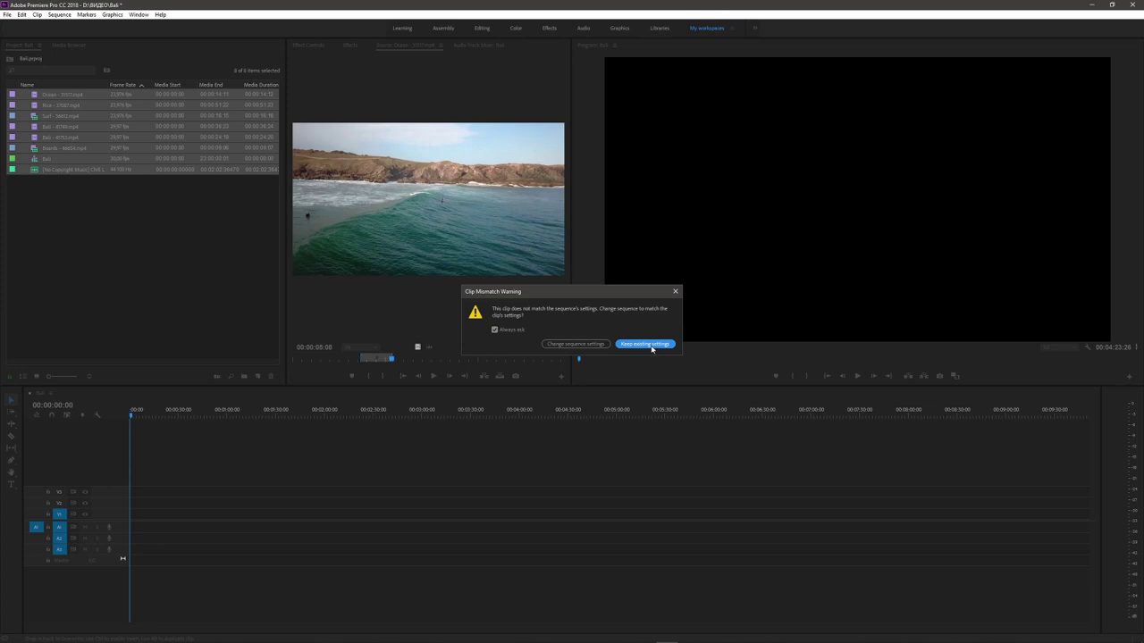
click(651, 348)
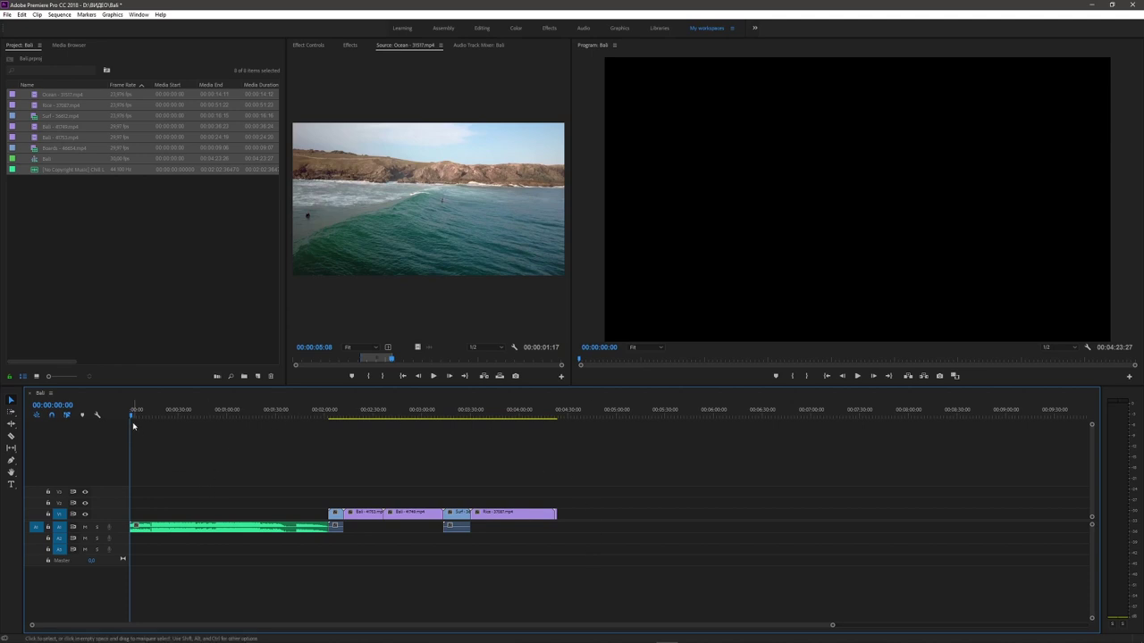
Step: Scrub the timeline through the ocean sunset, surfers and rice terrace shots, then play the montage
mouse_move(133, 426)
mouse_down()
mouse_move(259, 420)
mouse_move(351, 468)
mouse_up()
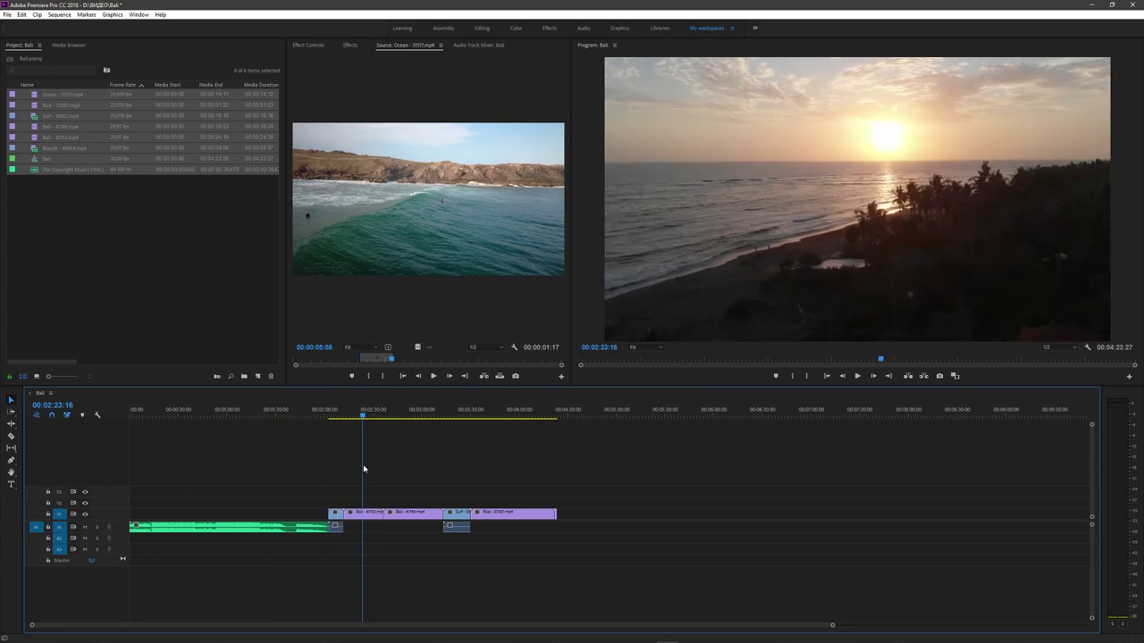
click(400, 413)
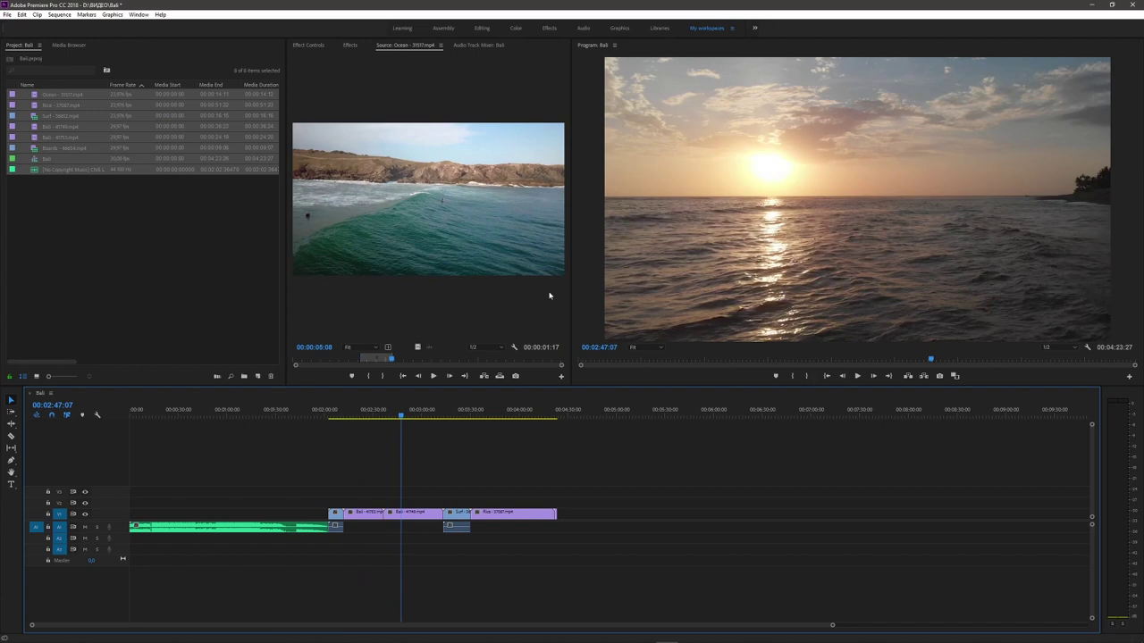
drag(401, 418, 460, 420)
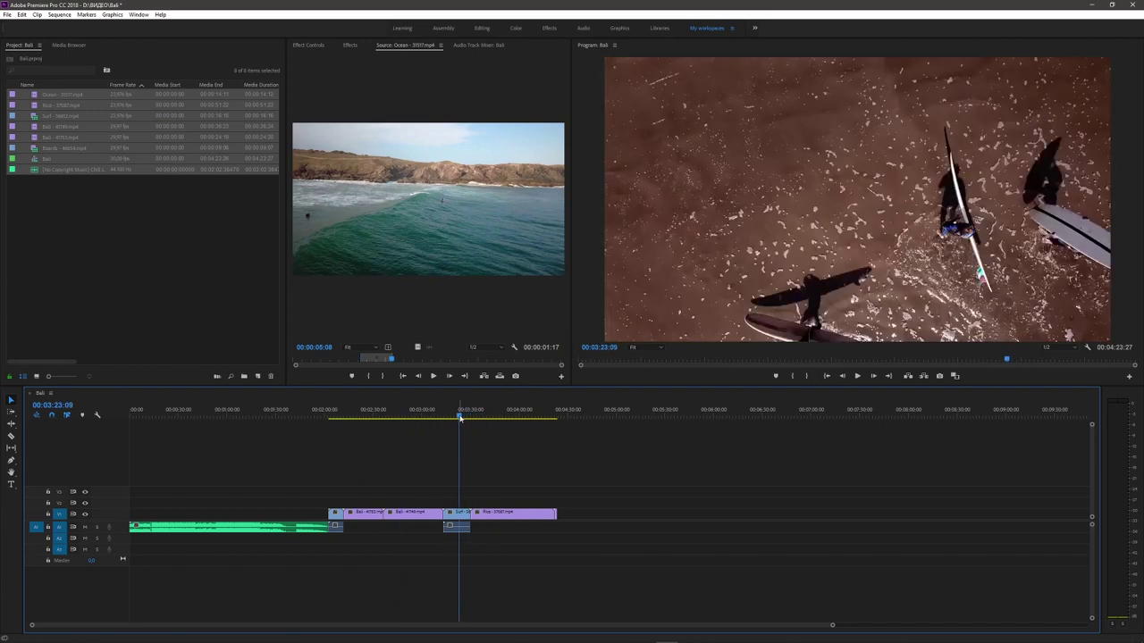
drag(459, 417, 488, 420)
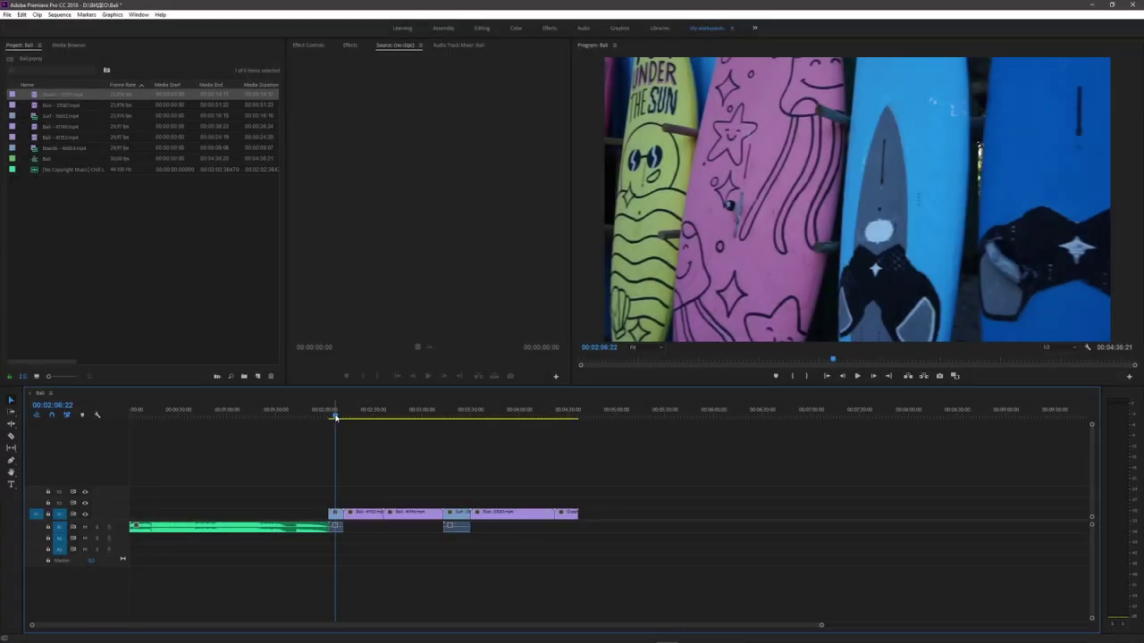
key(space)
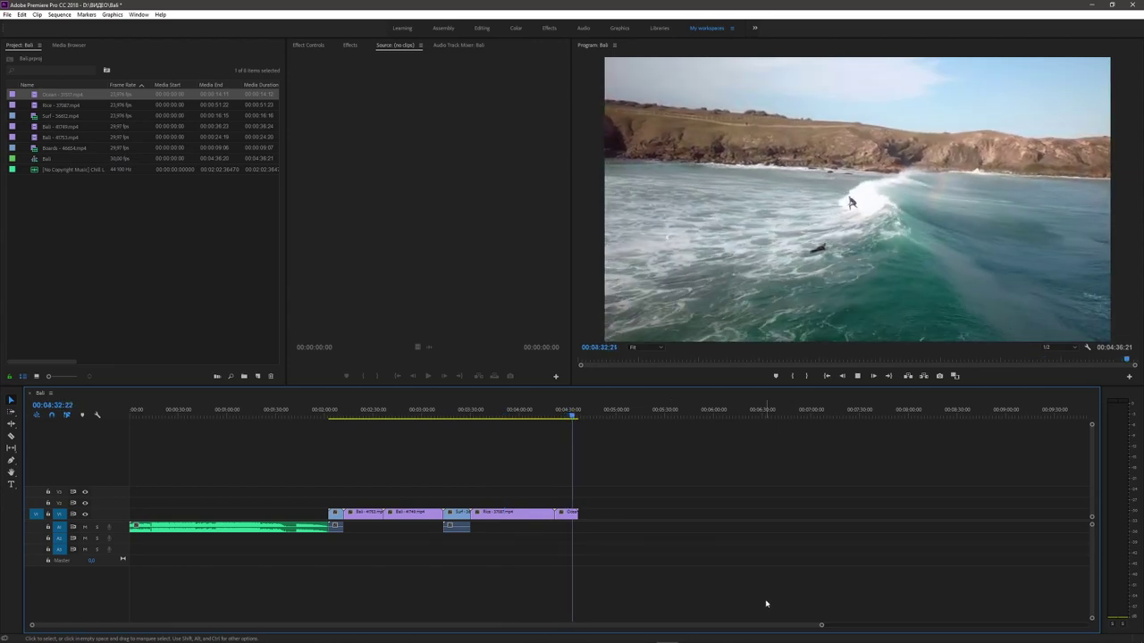
click(575, 416)
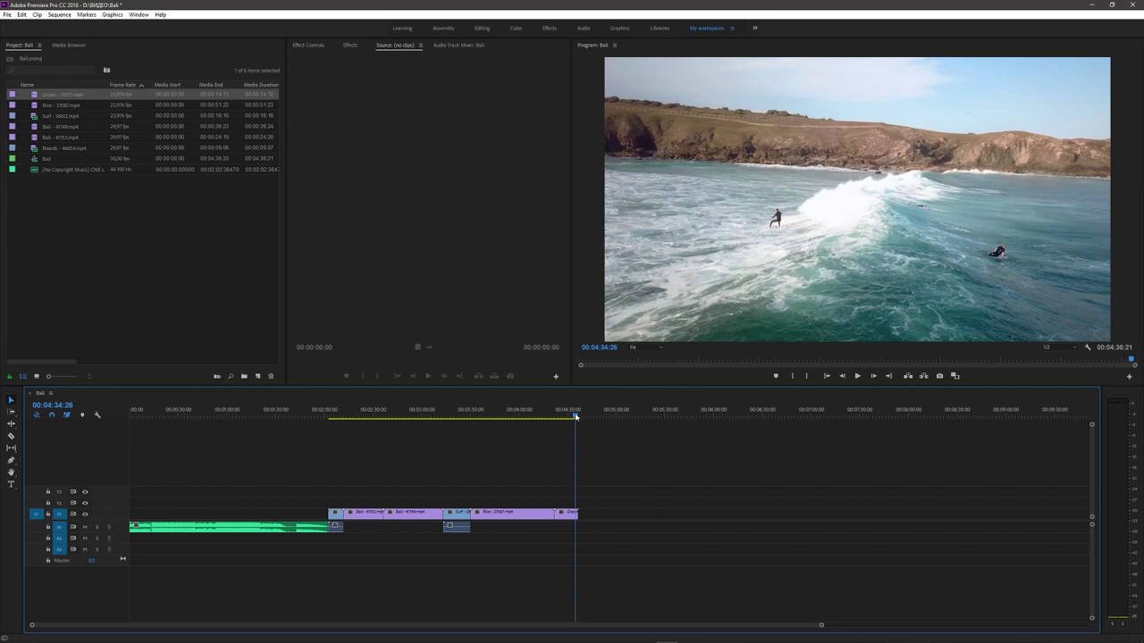
mouse_move(576, 416)
mouse_down()
mouse_move(358, 429)
mouse_move(454, 431)
mouse_move(488, 418)
mouse_move(350, 427)
mouse_move(402, 463)
mouse_up()
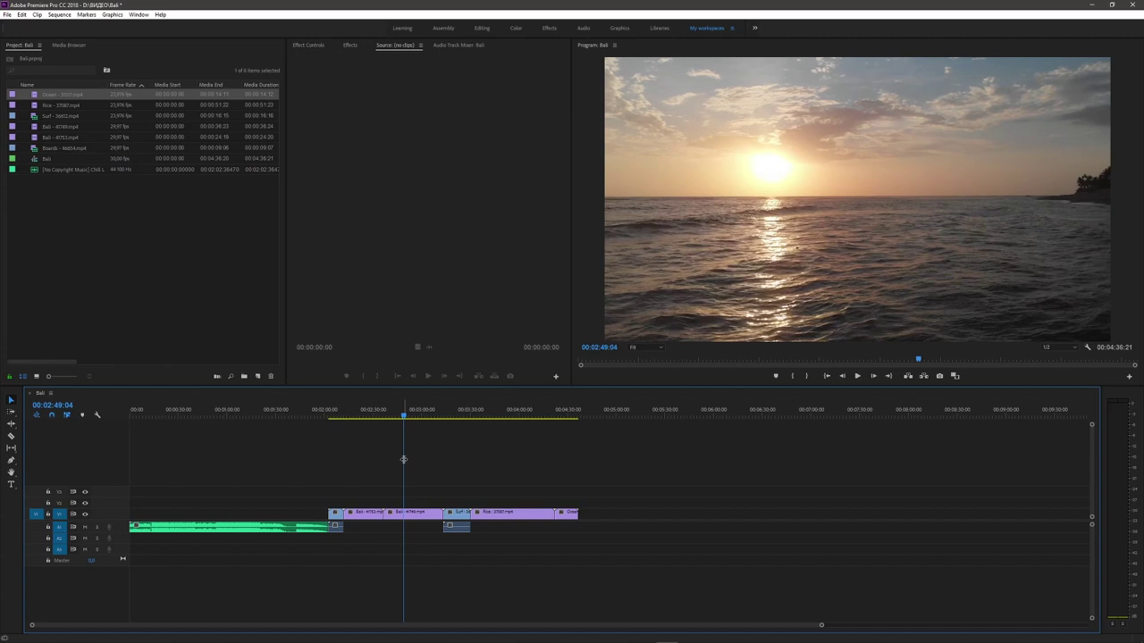
click(412, 418)
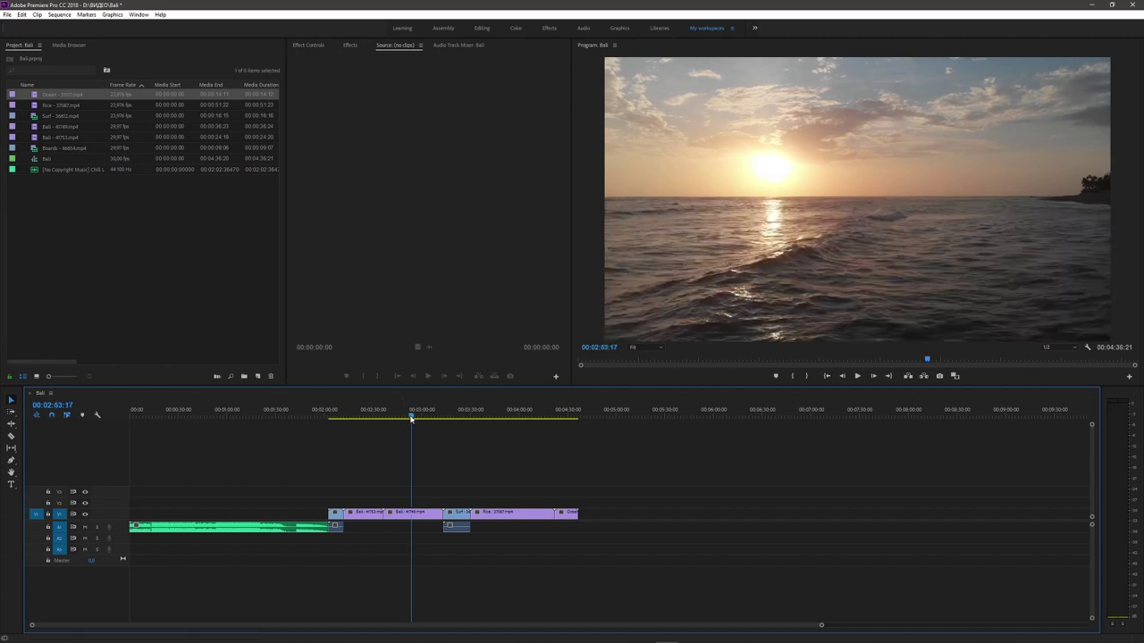
mouse_move(411, 420)
mouse_down()
mouse_move(564, 475)
mouse_move(457, 437)
mouse_move(455, 422)
mouse_move(336, 419)
mouse_up()
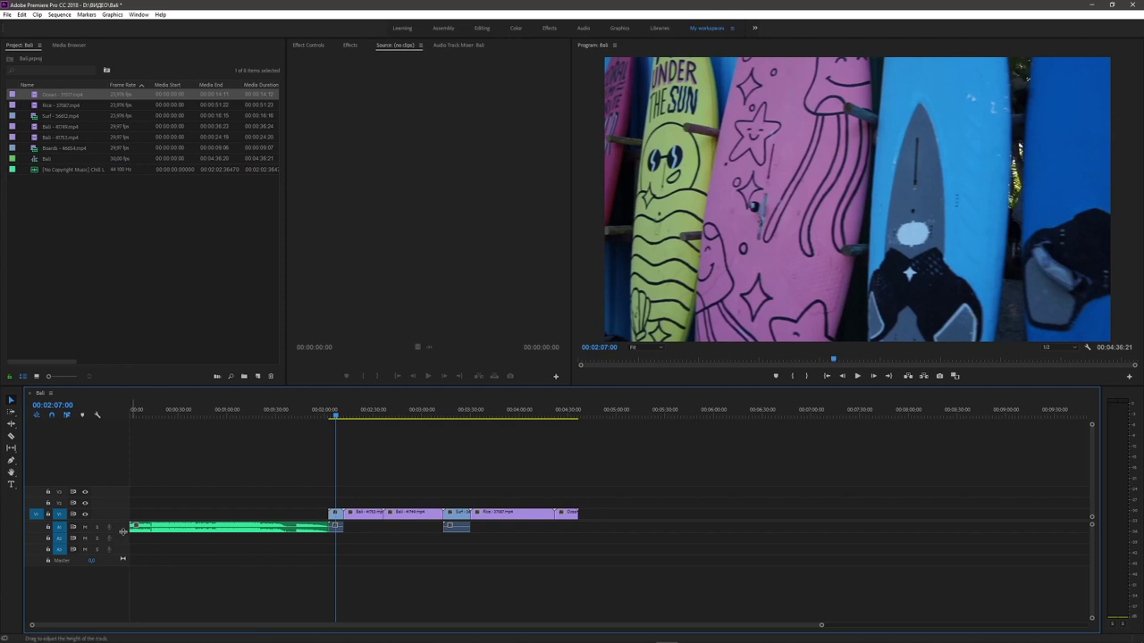
Step: Enlarge the A1 music track to show its waveform, then return to the sequence start
drag(123, 532, 115, 583)
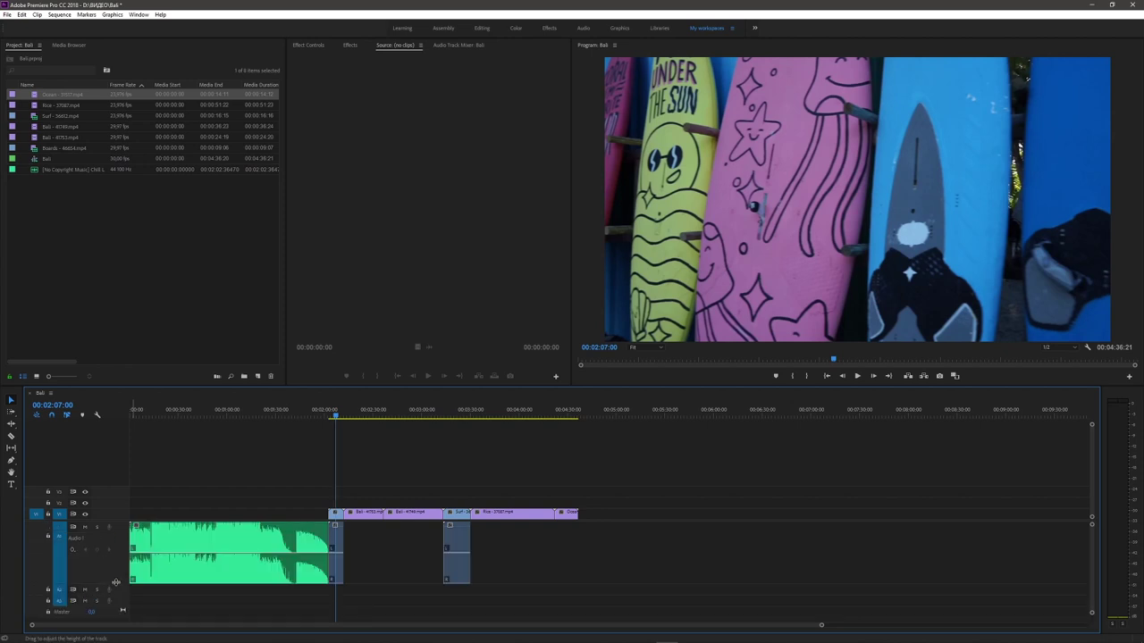
key(Home)
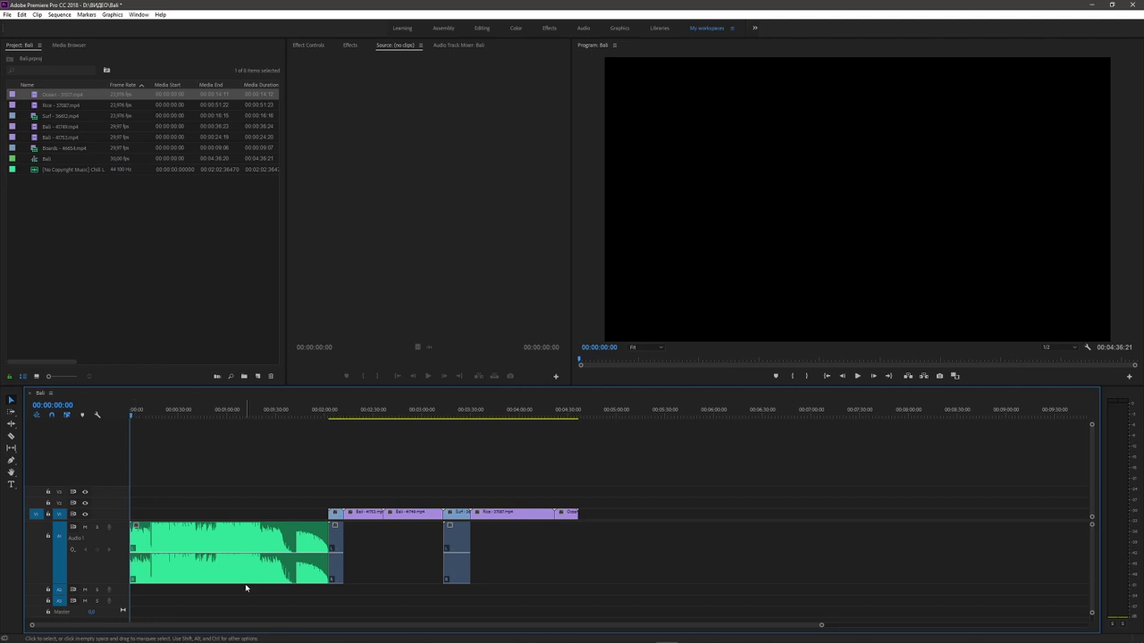
Step: Park the playhead on frame 00:00:00:06, where the music waveform begins
scroll(245, 588, up, 2)
scroll(247, 587, up, 3)
scroll(247, 586, up, 3)
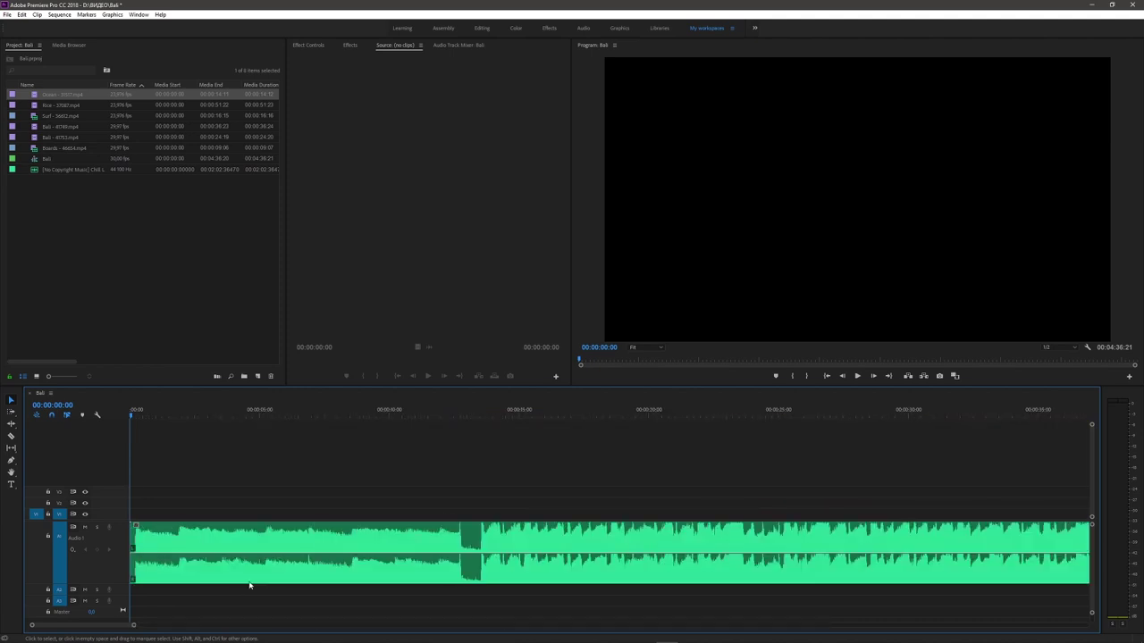
scroll(249, 585, up, 3)
scroll(240, 512, up, 3)
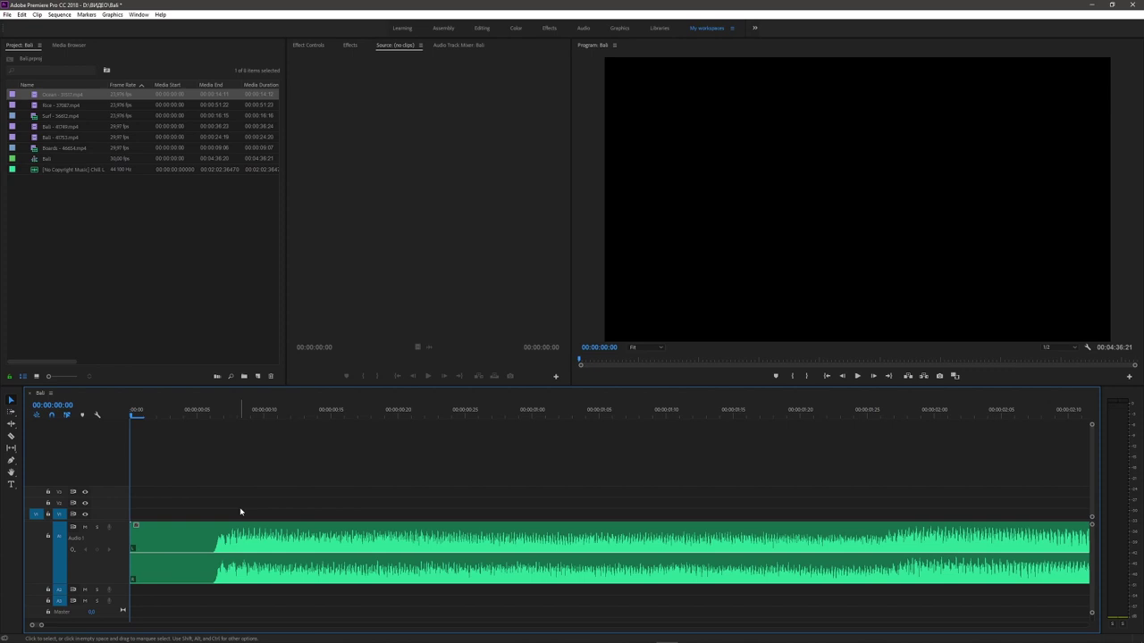
mouse_move(136, 417)
mouse_down()
mouse_move(155, 421)
mouse_move(128, 421)
mouse_up()
key(Right)
key(Right)
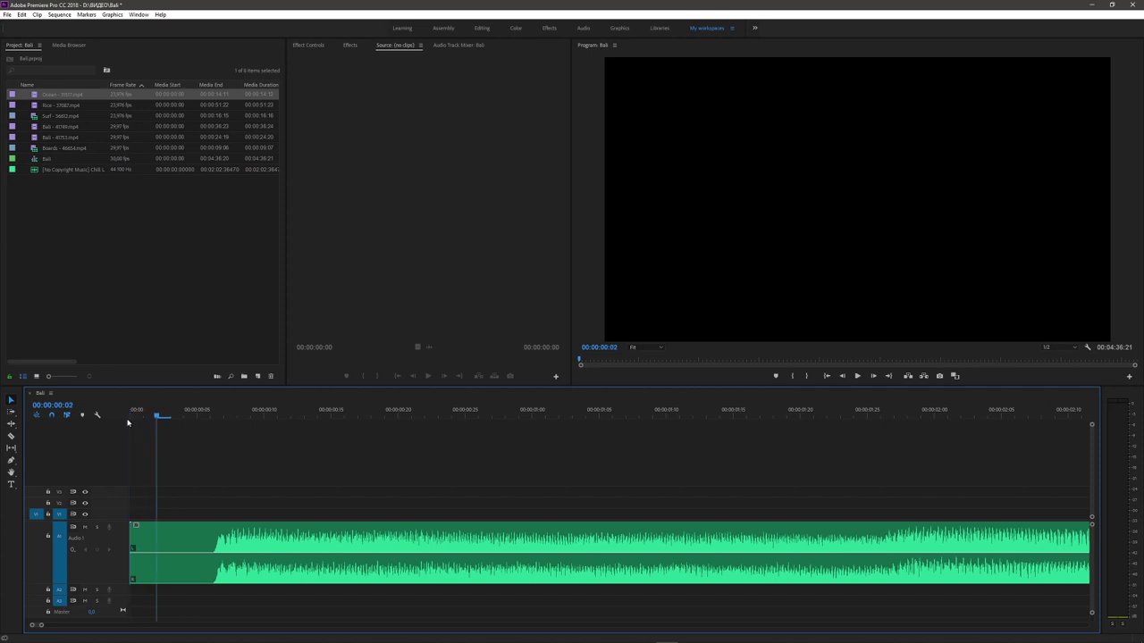
key(Right)
key(Right)
key(Right)
key(Right)
key(Left)
key(Left)
key(Right)
key(Right)
key(Right)
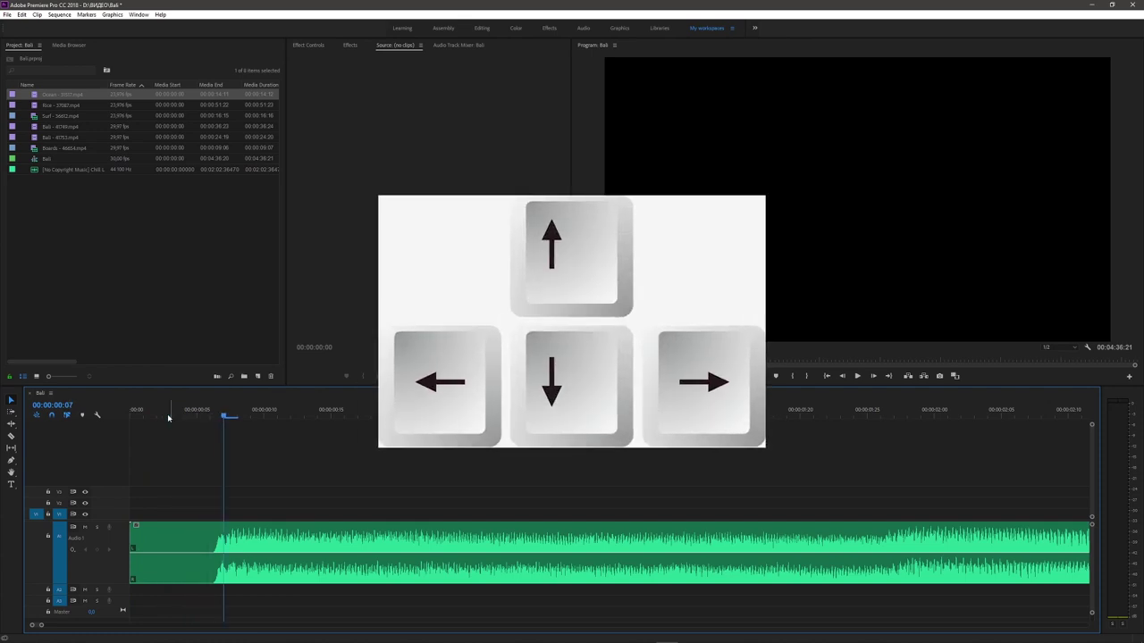
key(Right)
key(Right)
key(Right)
key(Right)
key(Left)
key(Left)
key(Left)
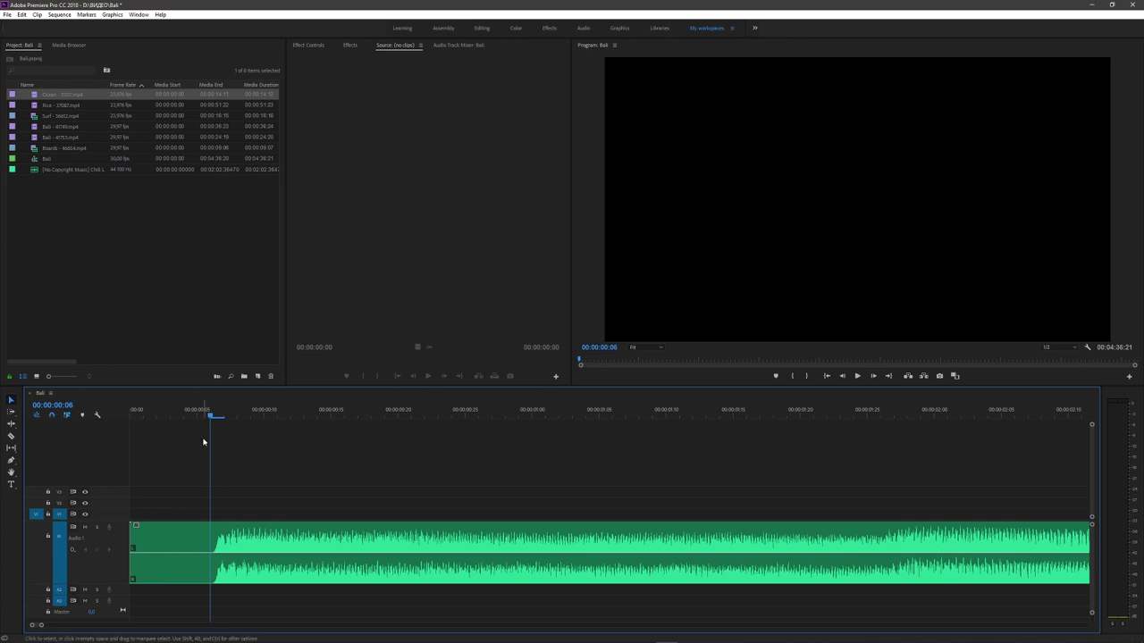
Step: Cut the music clip with the Razor tool at 00:00:00:06, then return to the Selection tool
mouse_move(211, 417)
mouse_down()
mouse_move(126, 421)
mouse_move(192, 441)
mouse_up()
key(Right)
key(c)
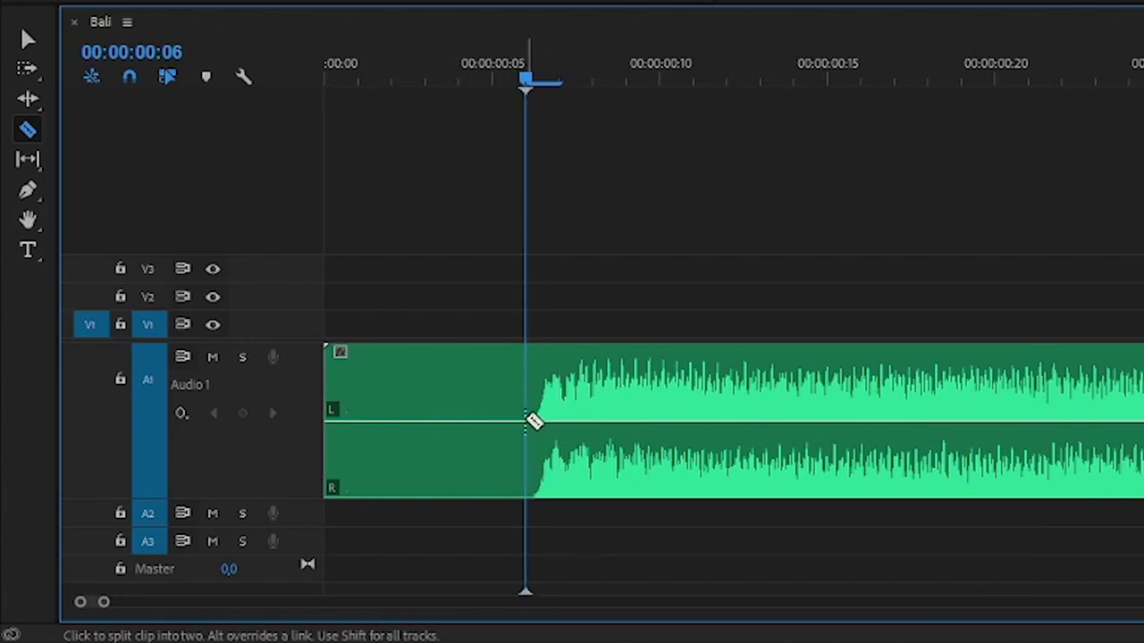
click(532, 420)
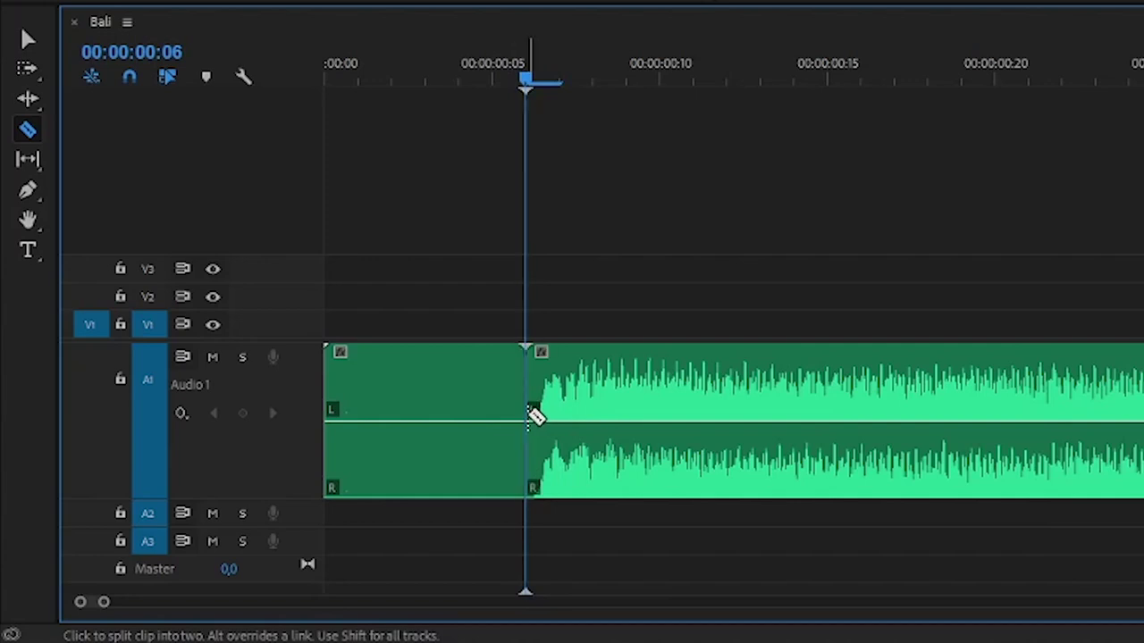
drag(559, 81, 592, 80)
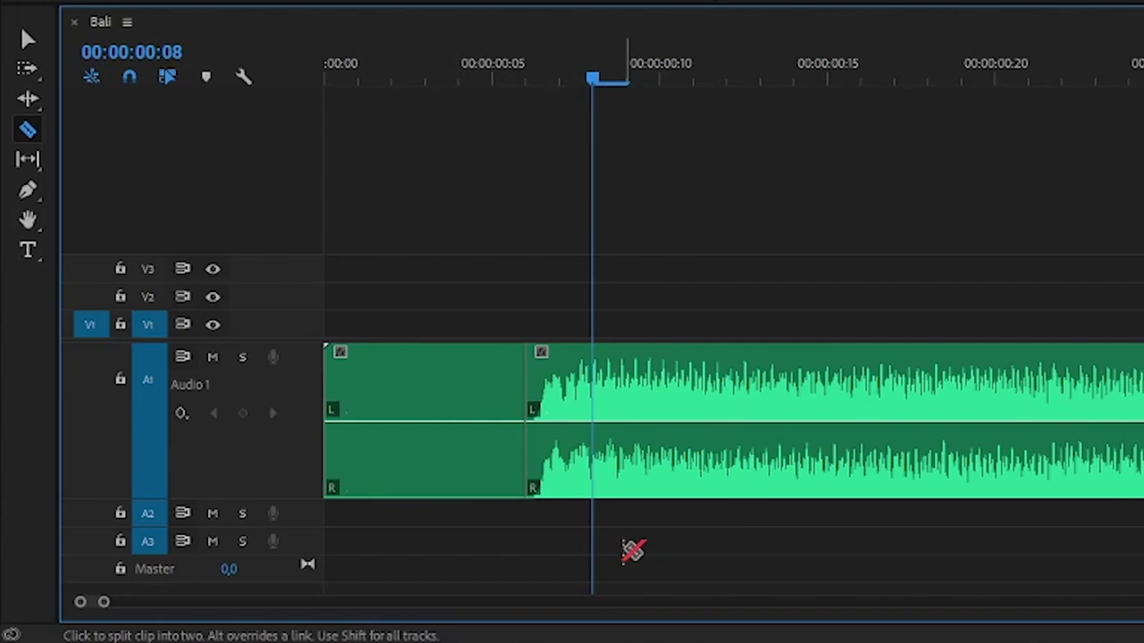
key(v)
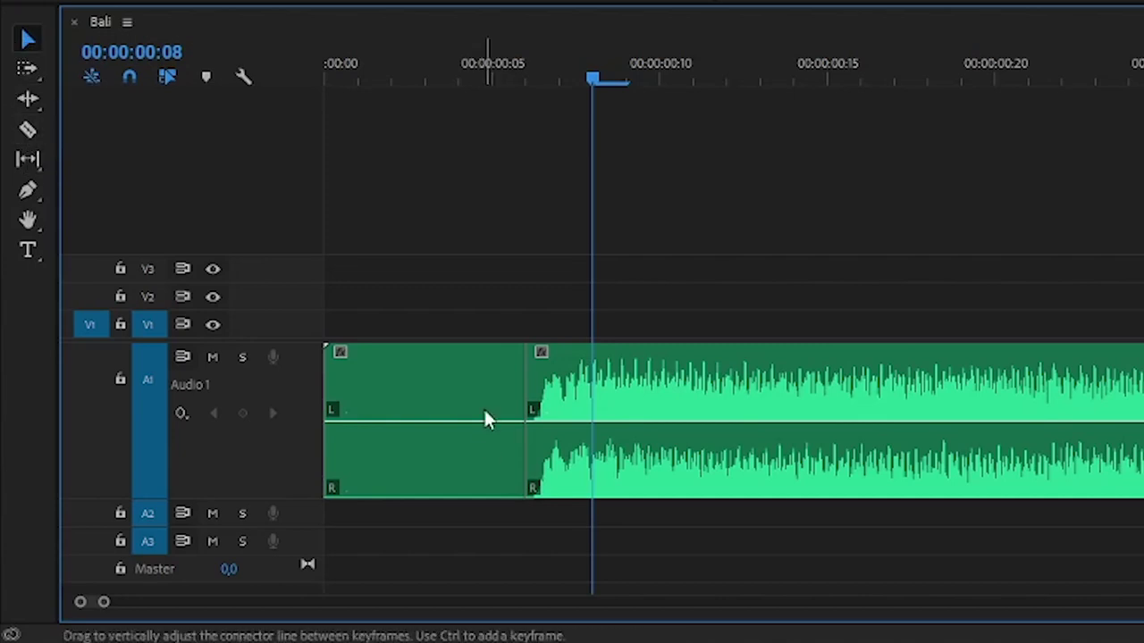
click(414, 407)
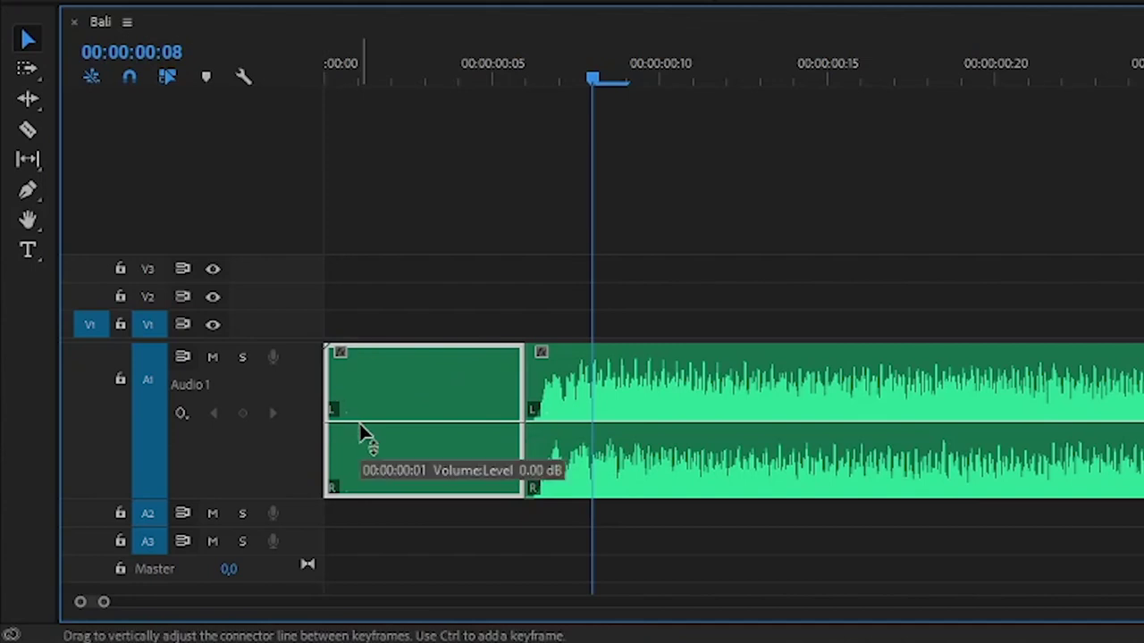
key(Delete)
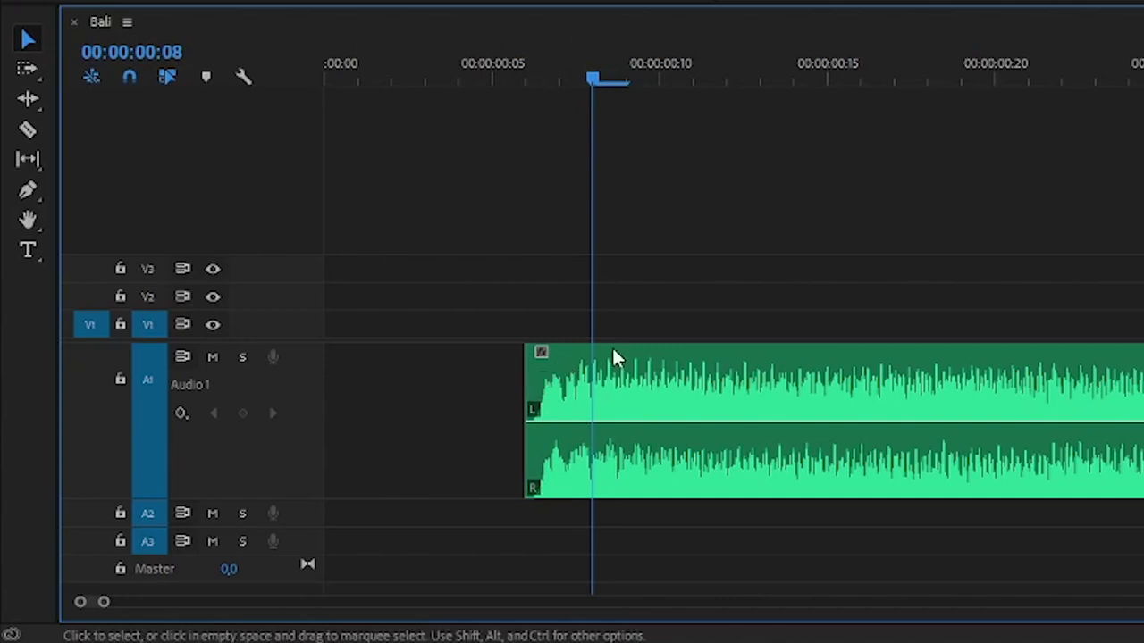
key(Home)
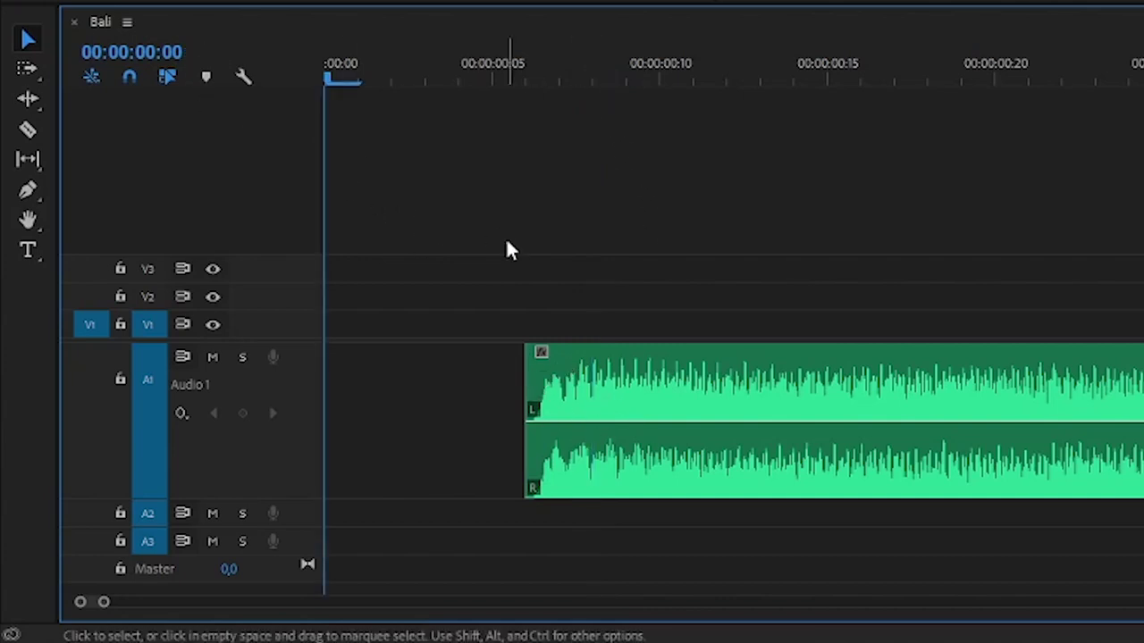
key(space)
key(space)
click(525, 80)
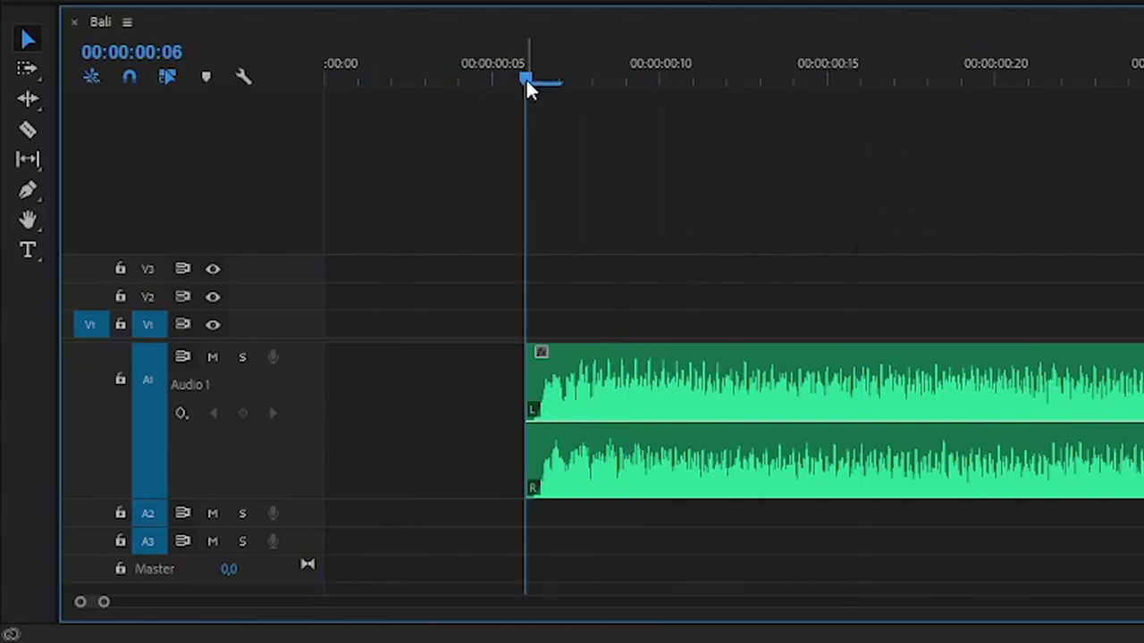
key(Right)
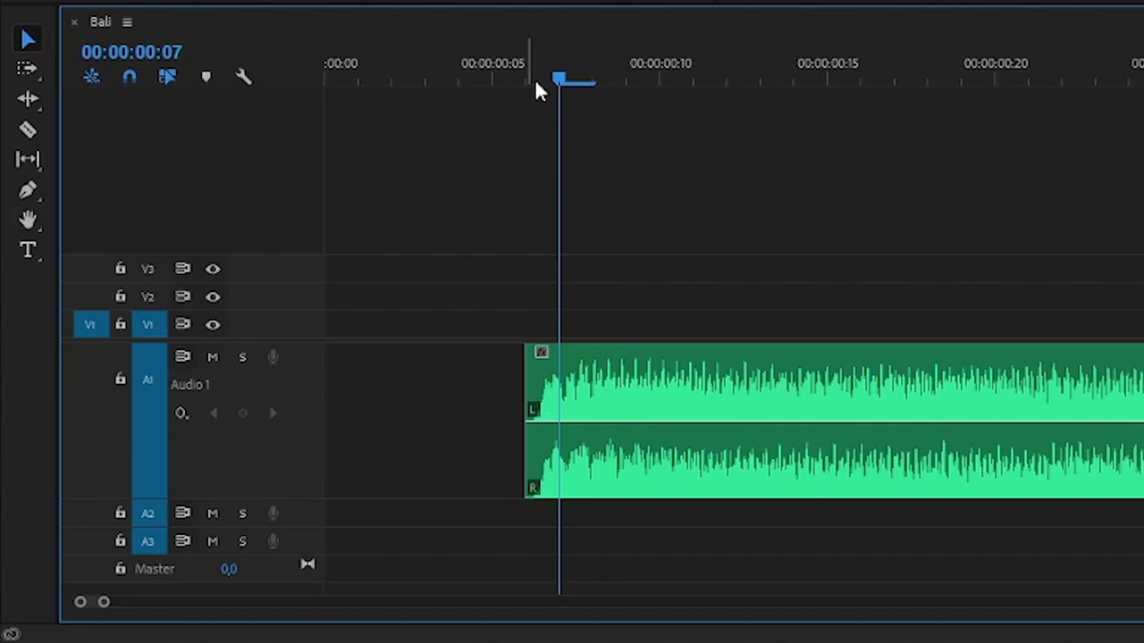
key(ctrl+z)
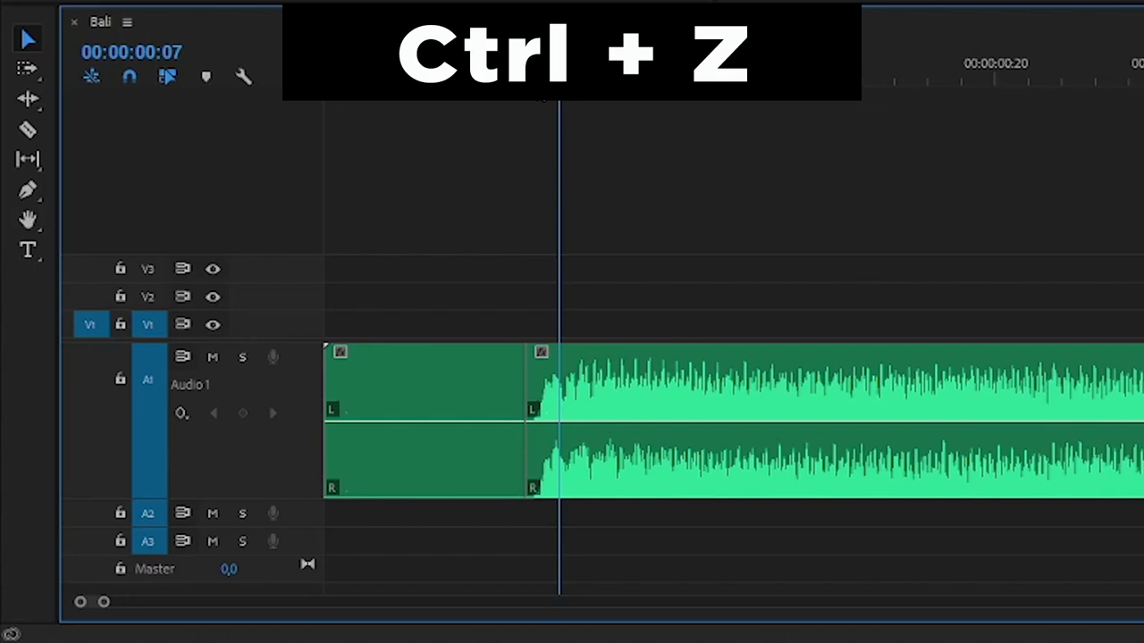
Step: Ripple delete the short silent audio snippet so the music starts at 00:00:00:00
click(423, 394)
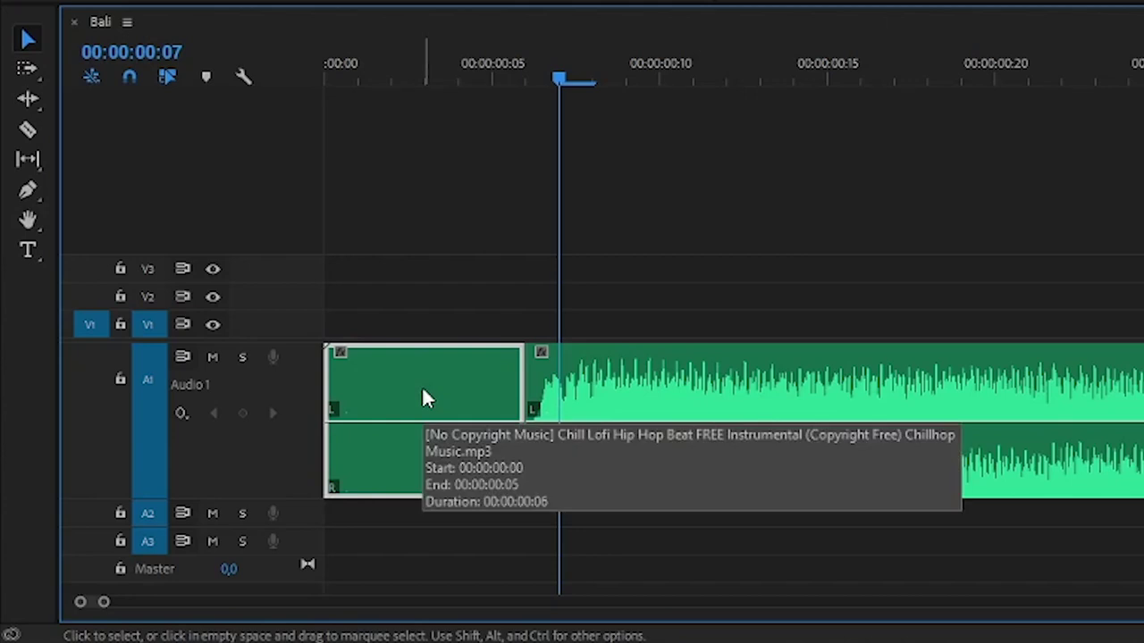
key(shift)
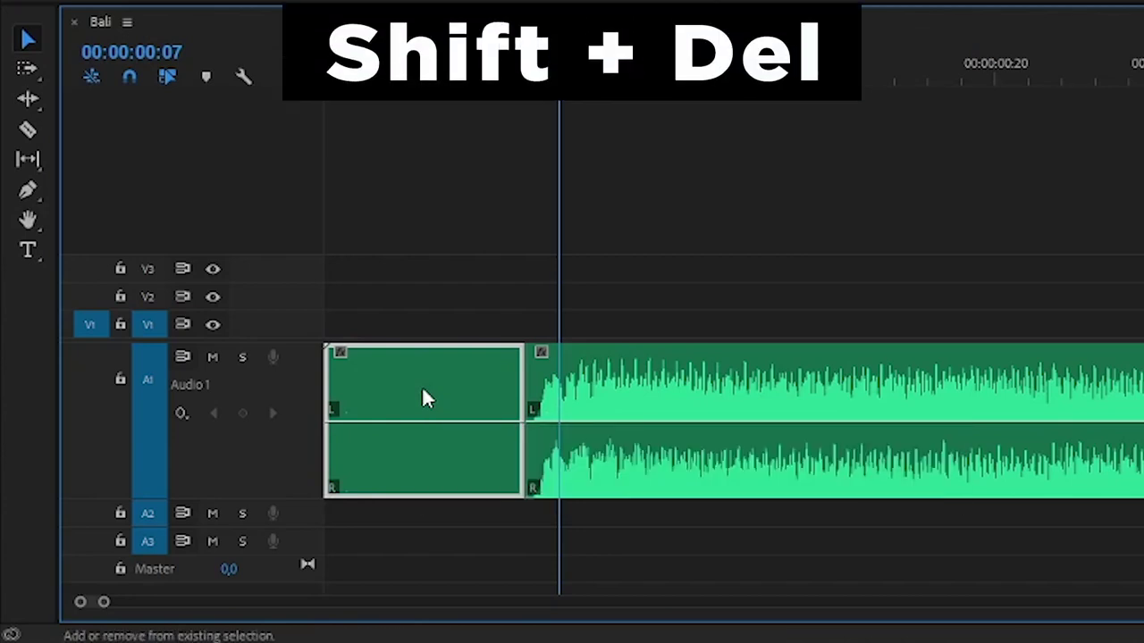
key(shift+Delete)
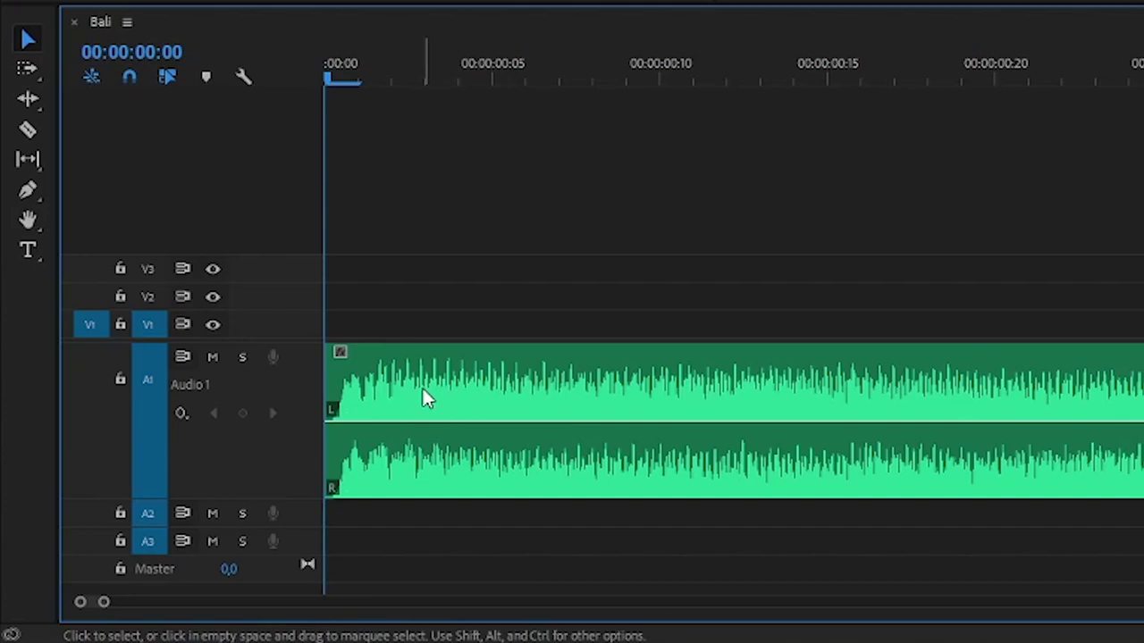
key(minus)
key(minus)
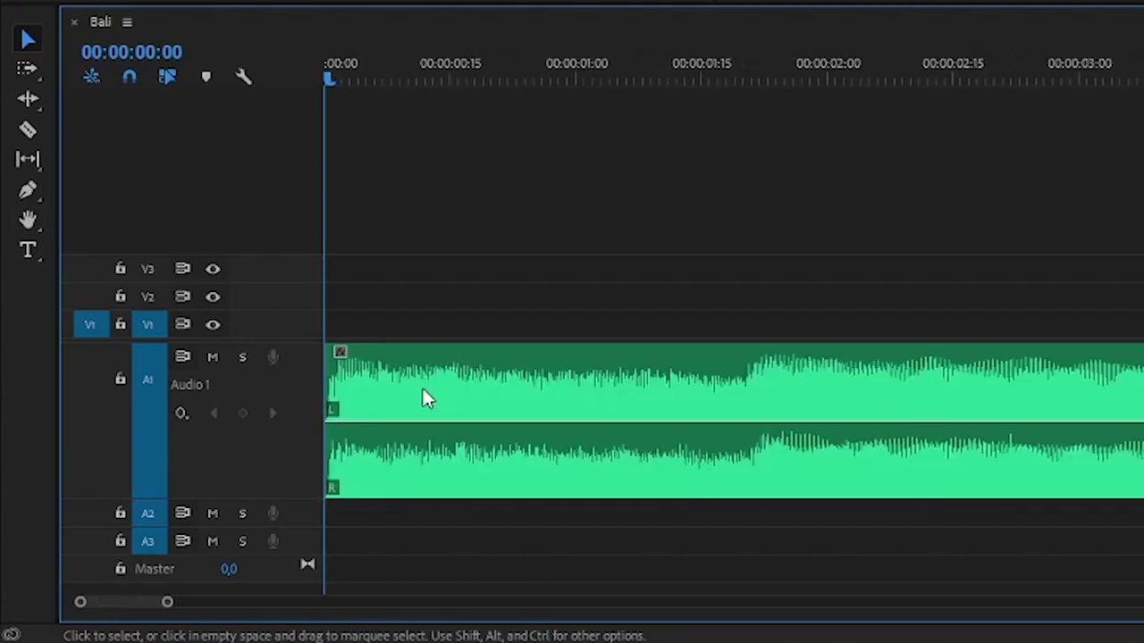
key(minus)
key(minus)
key(minus)
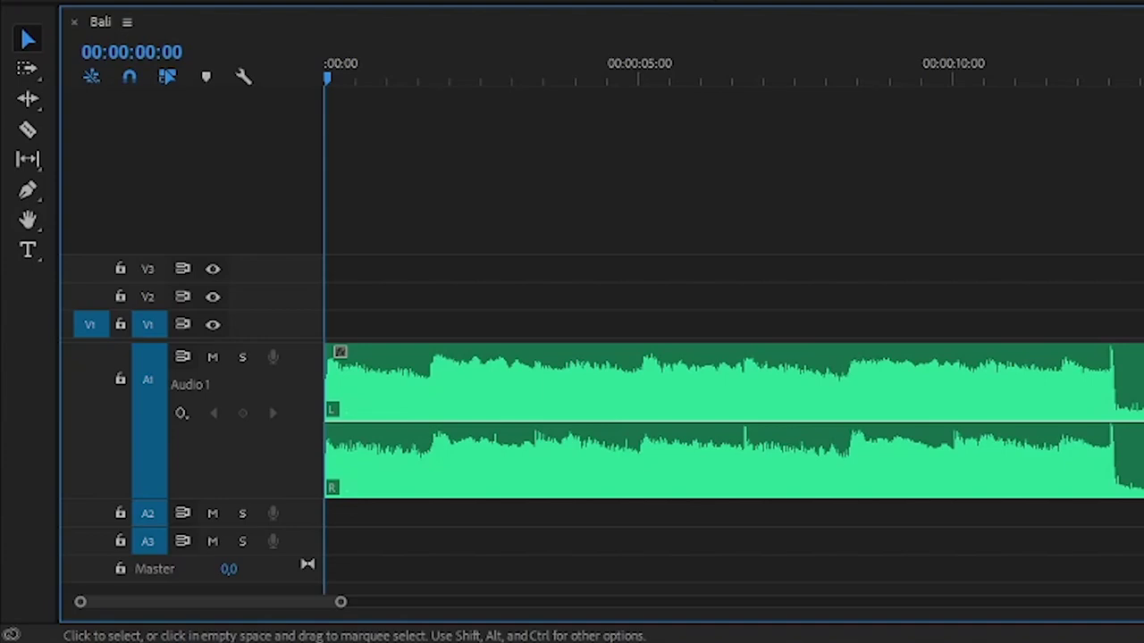
Step: Drag the Rice clip from around 2:10 on V1 to the sequence start above the music
key(minus)
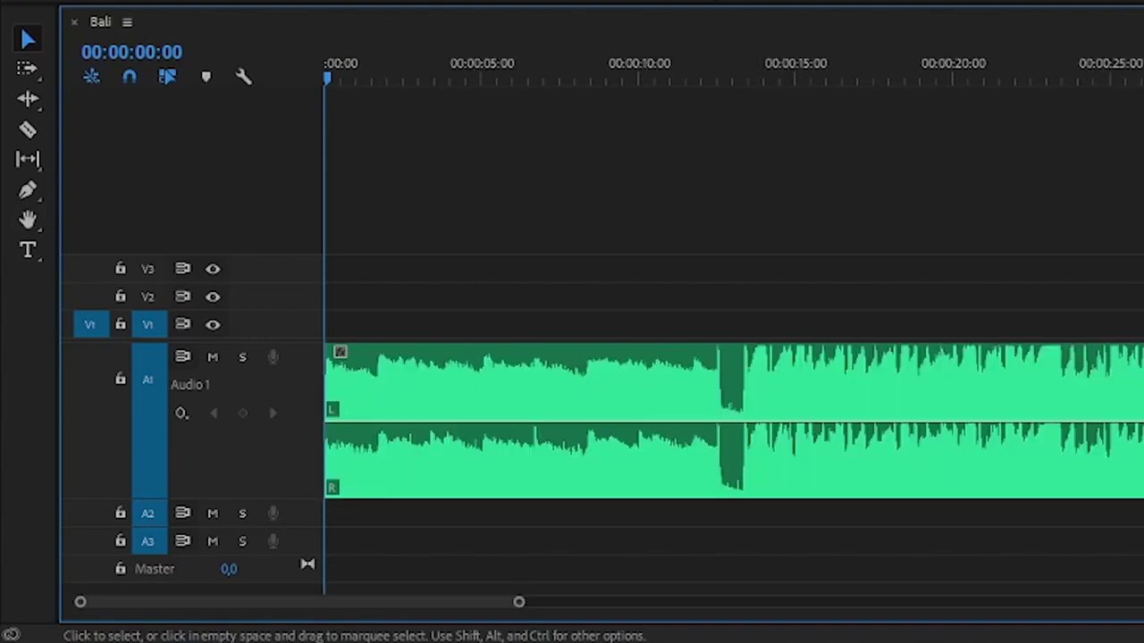
key(minus)
key(minus)
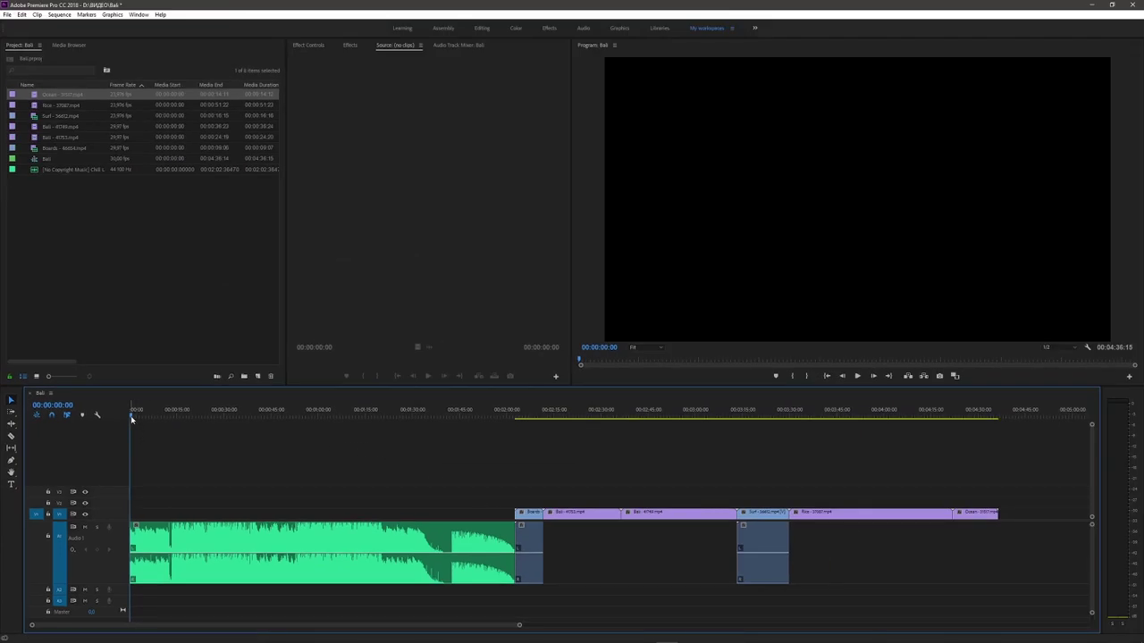
drag(136, 424, 866, 466)
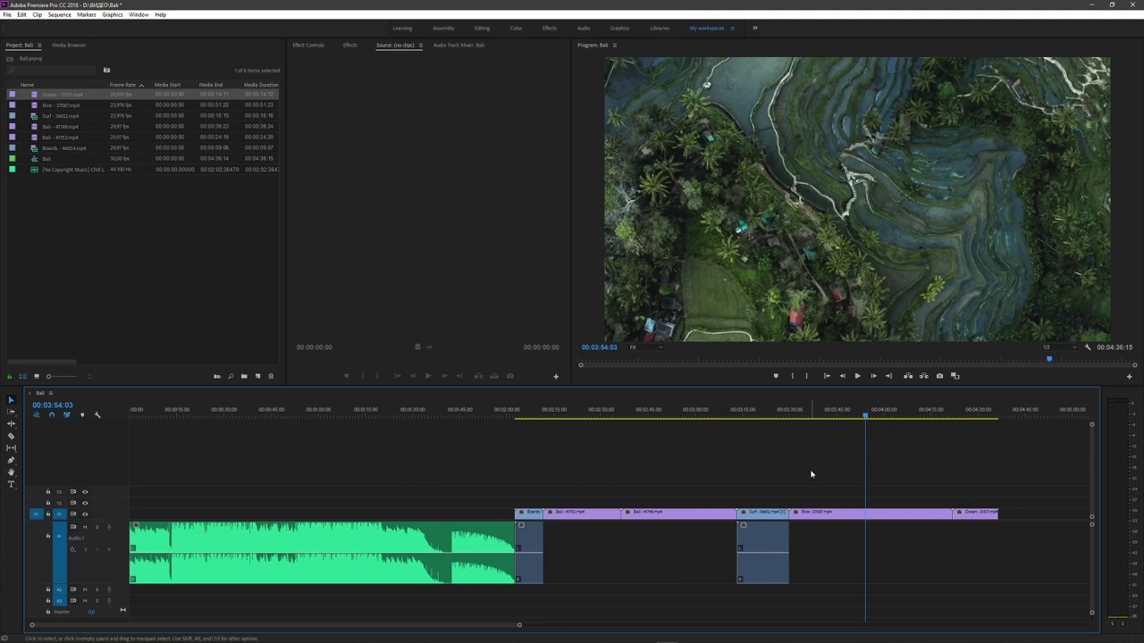
mouse_move(830, 515)
mouse_down()
mouse_move(833, 505)
mouse_move(187, 483)
mouse_up()
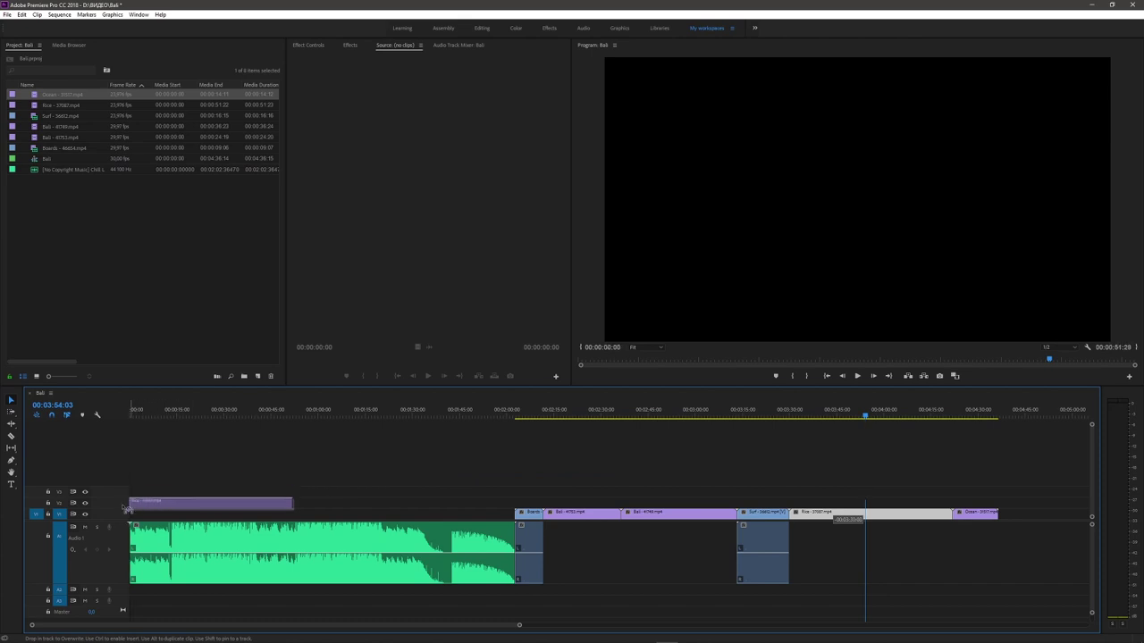
drag(188, 483, 129, 517)
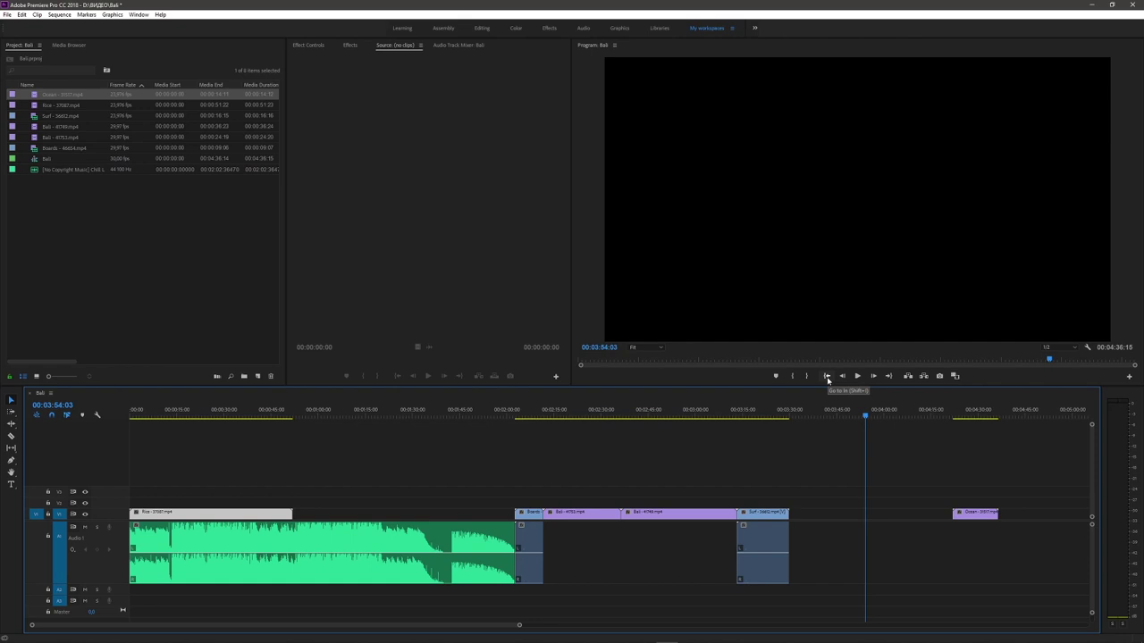
click(827, 377)
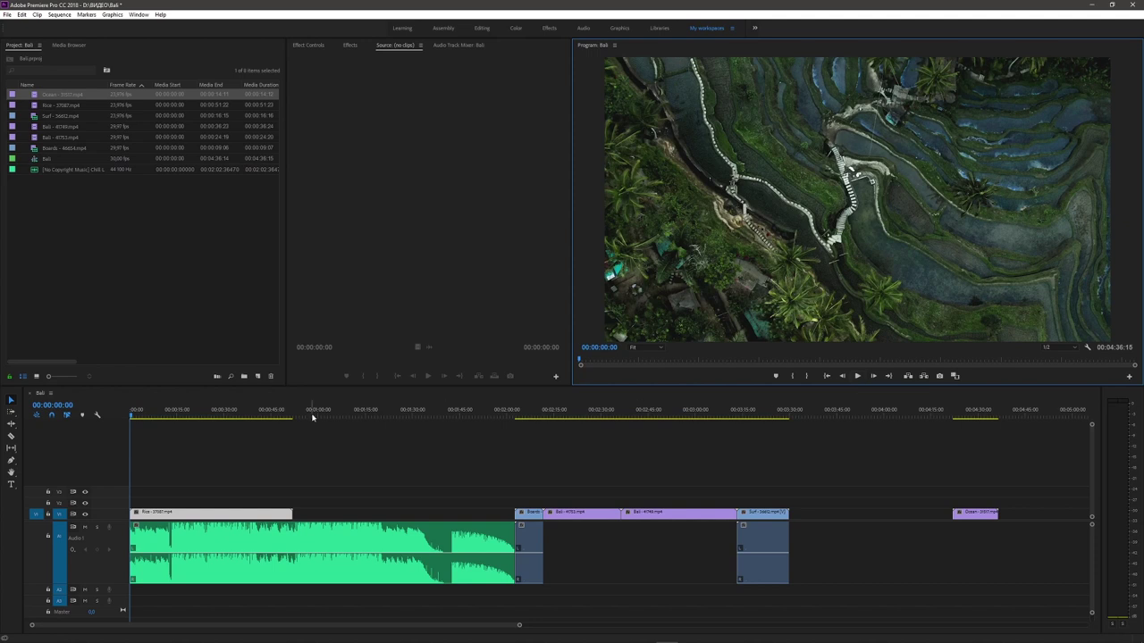
Step: Review playback of the Bali clip layered over Rice, then zoom into the first 35 seconds
key(space)
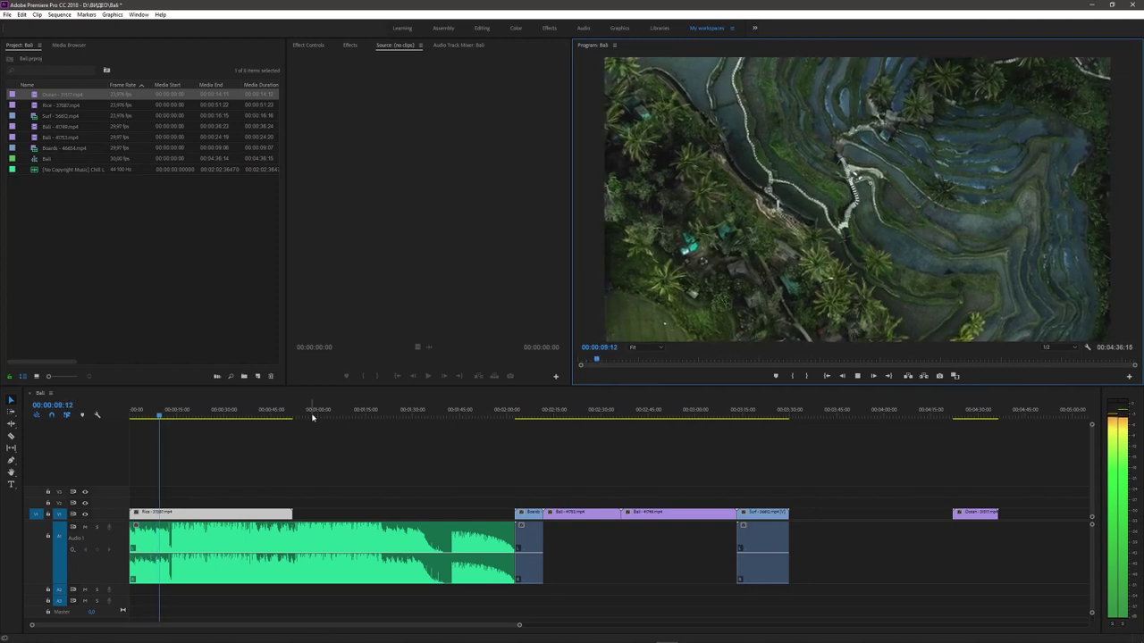
key(space)
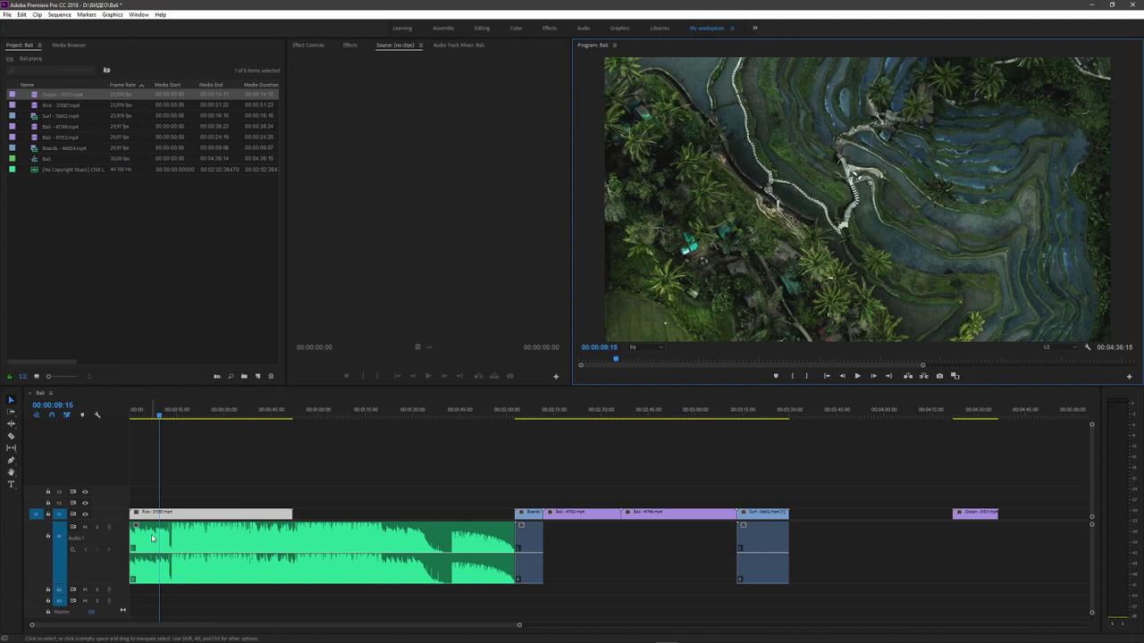
click(221, 494)
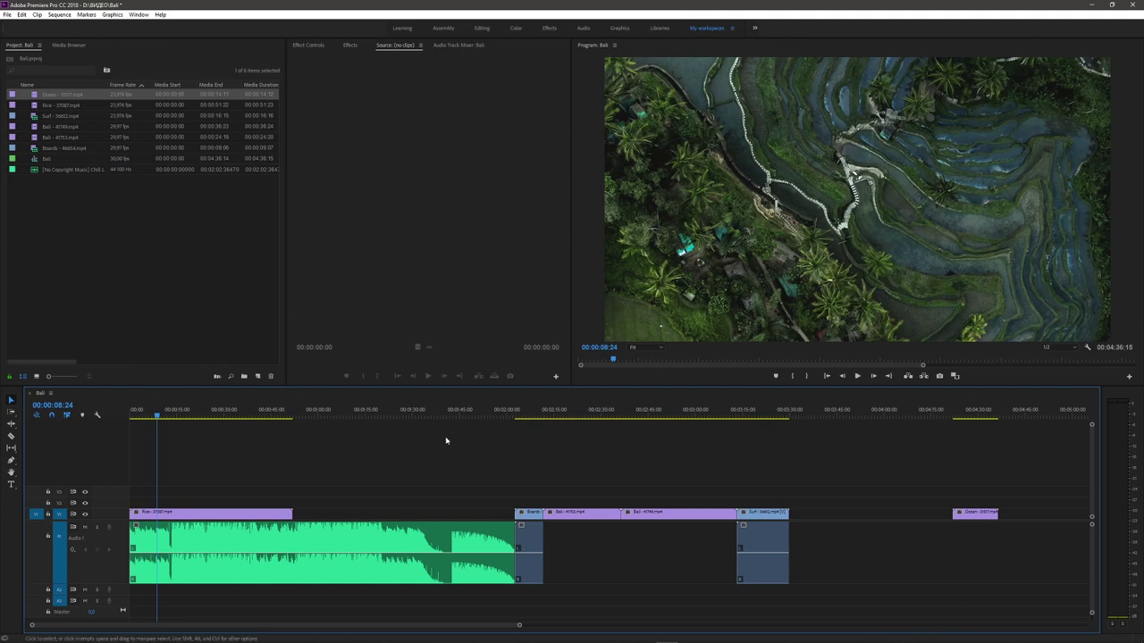
click(857, 375)
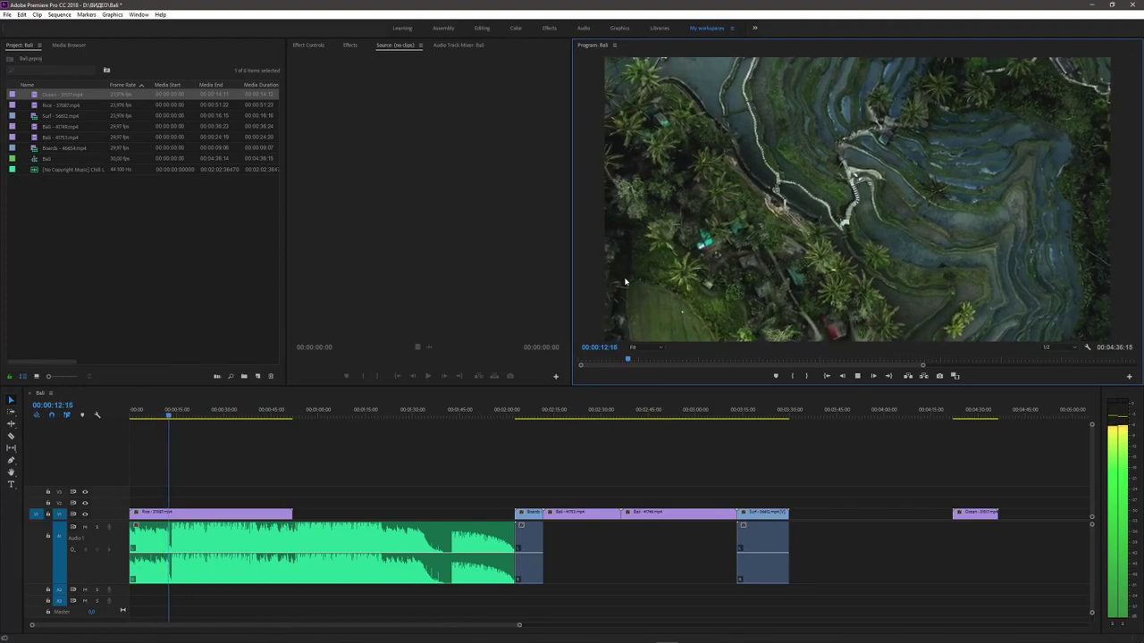
click(858, 375)
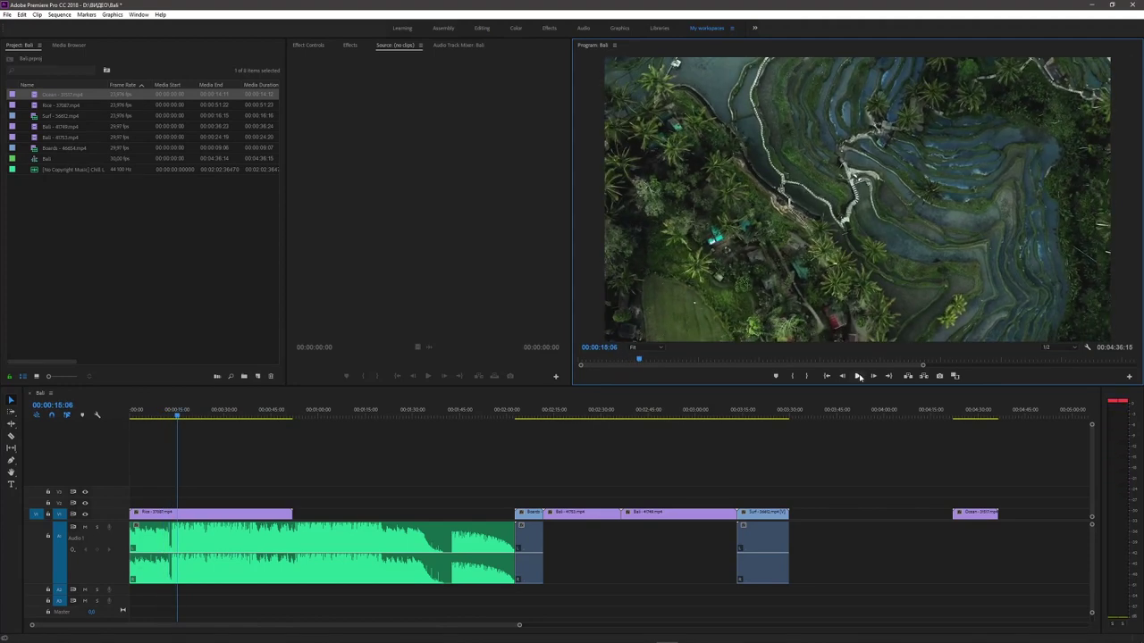
mouse_move(177, 417)
mouse_down()
mouse_move(582, 505)
mouse_move(665, 510)
mouse_move(188, 506)
mouse_up()
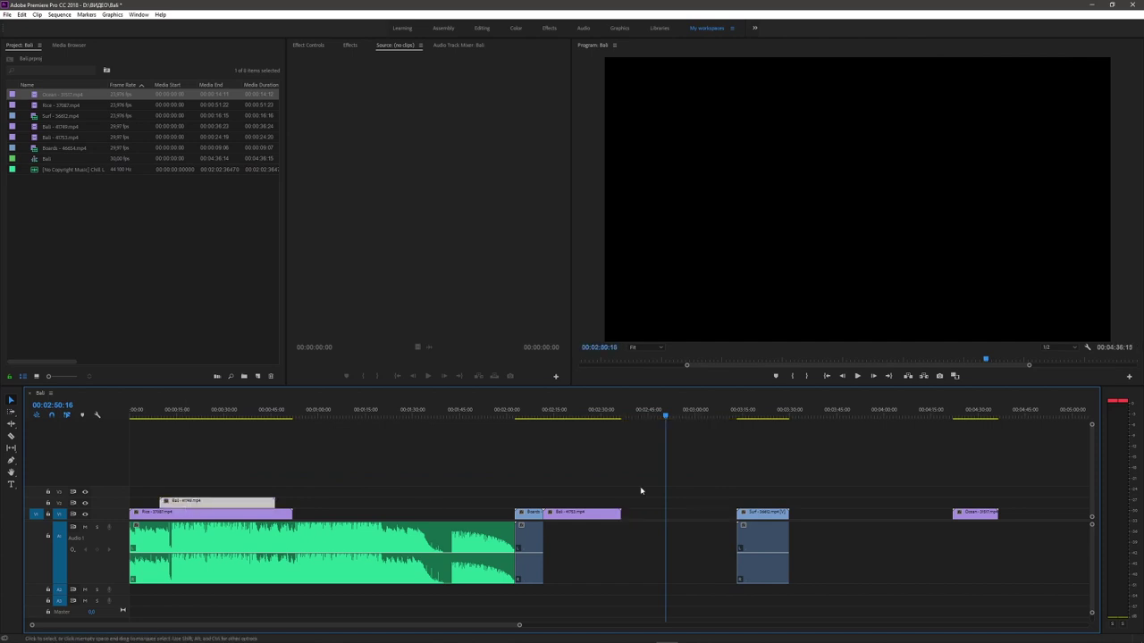
click(828, 377)
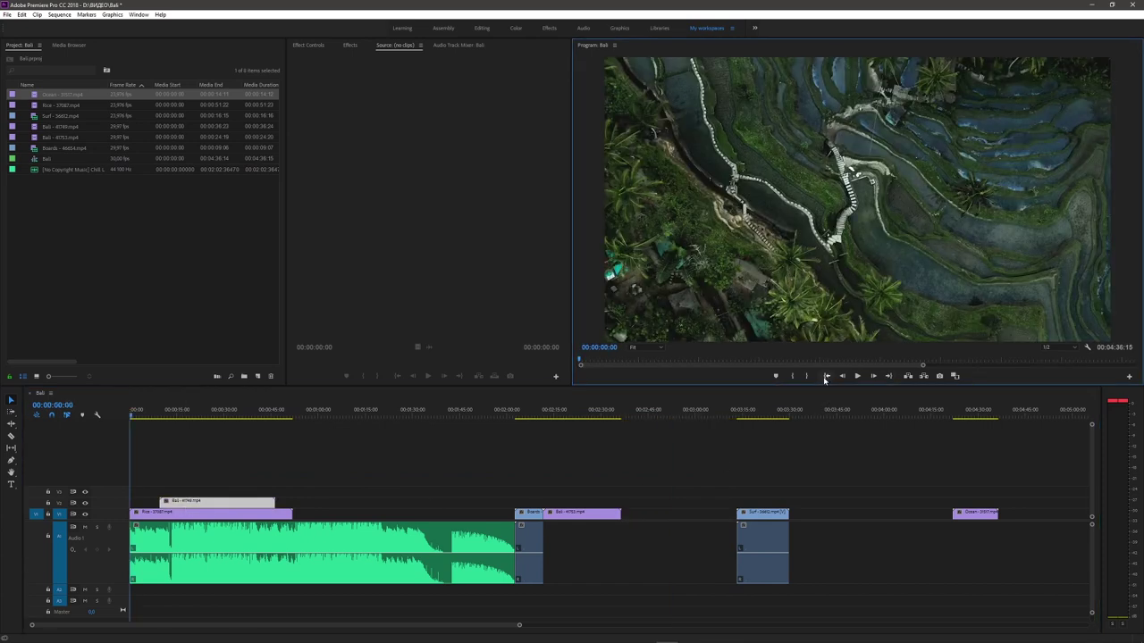
click(300, 467)
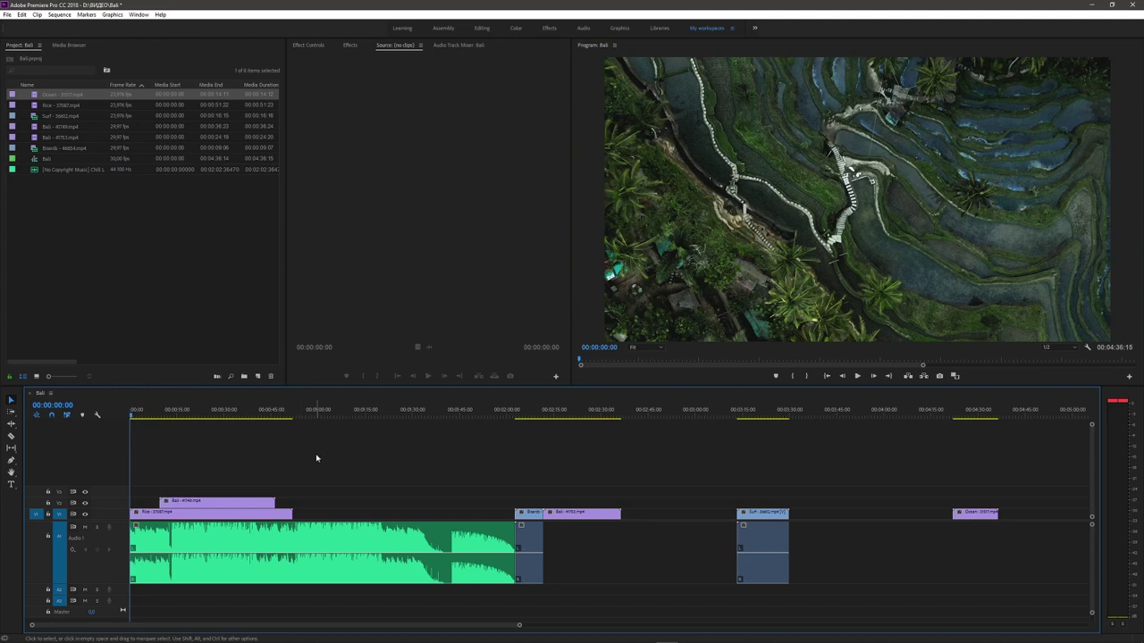
key(equal)
key(equal)
key(equal)
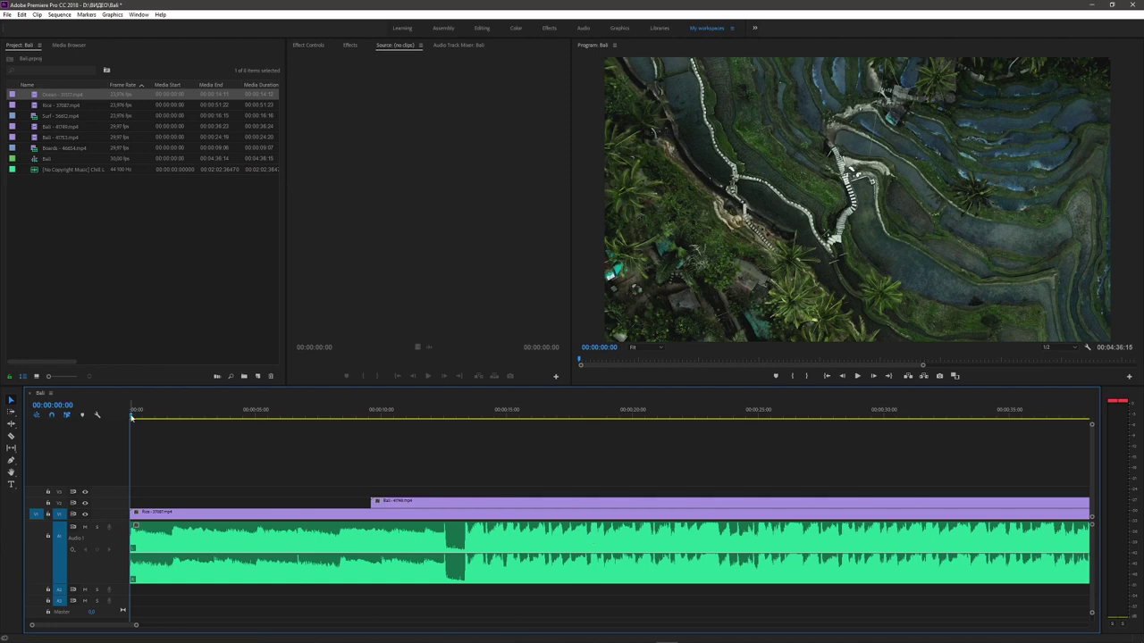
Step: Scrub around 8:15 to find where the Bali - 40746 sunset clip starts
drag(133, 417, 333, 438)
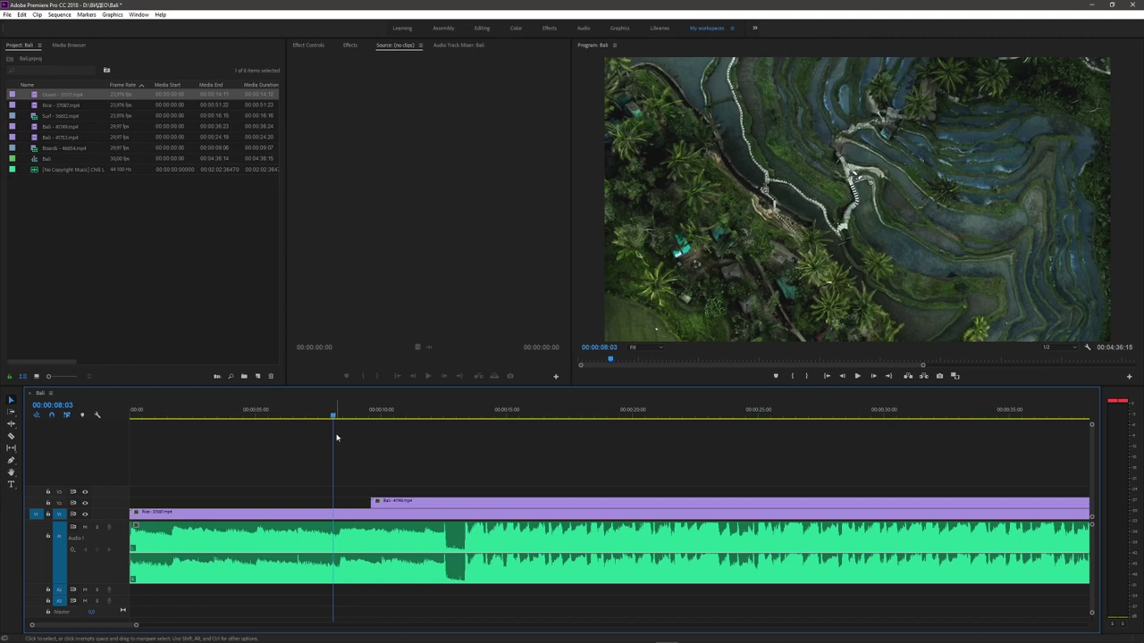
drag(334, 416, 358, 422)
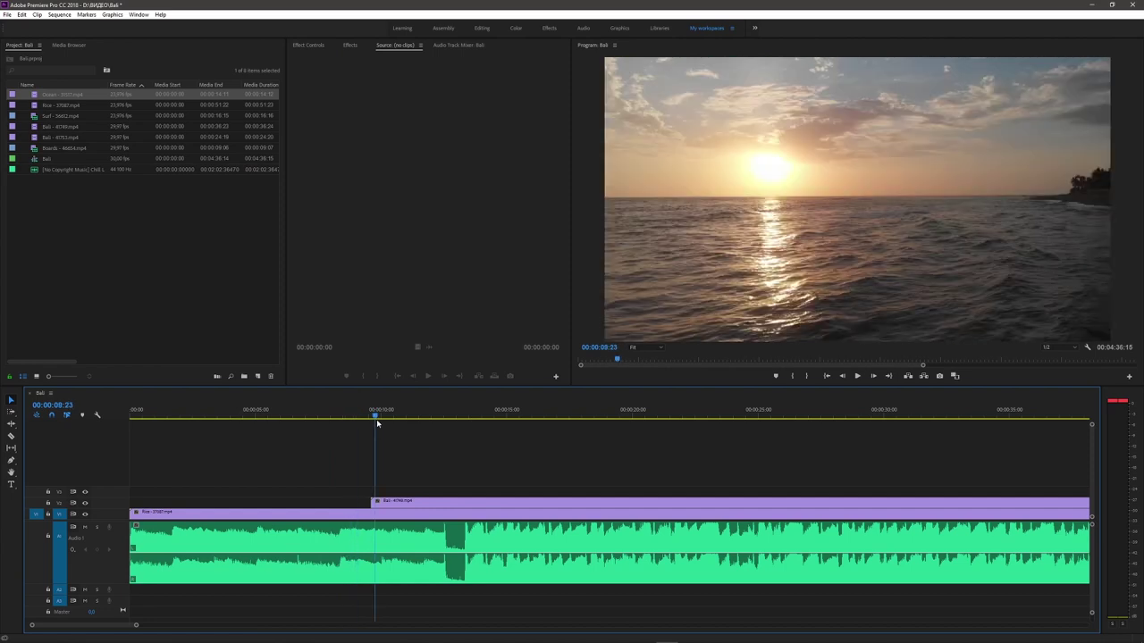
drag(358, 422, 371, 420)
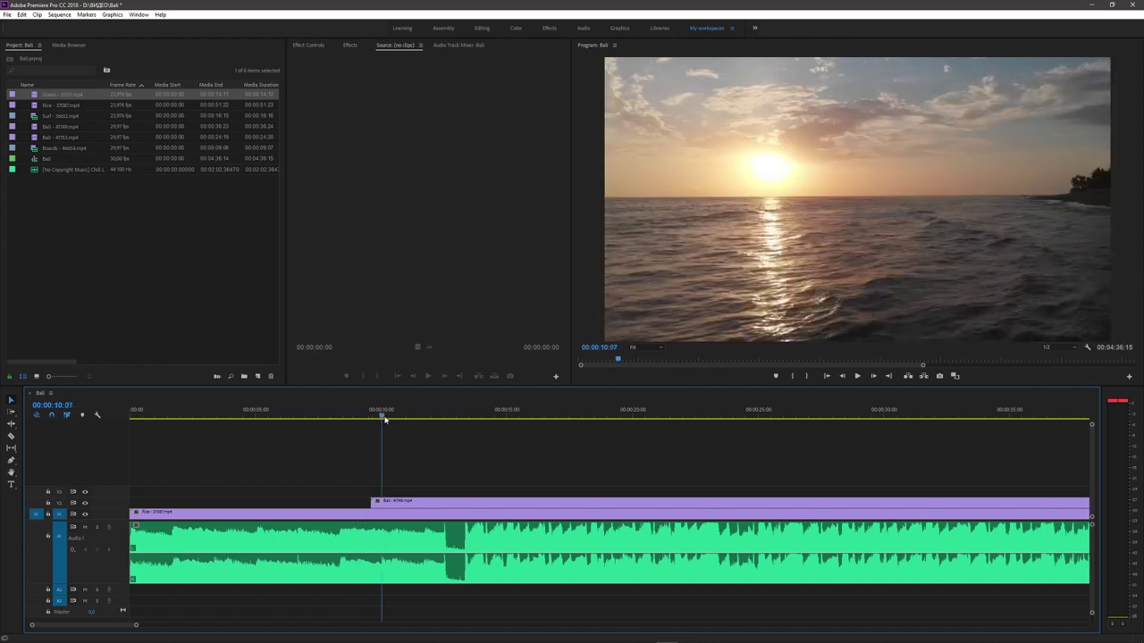
drag(371, 420, 359, 420)
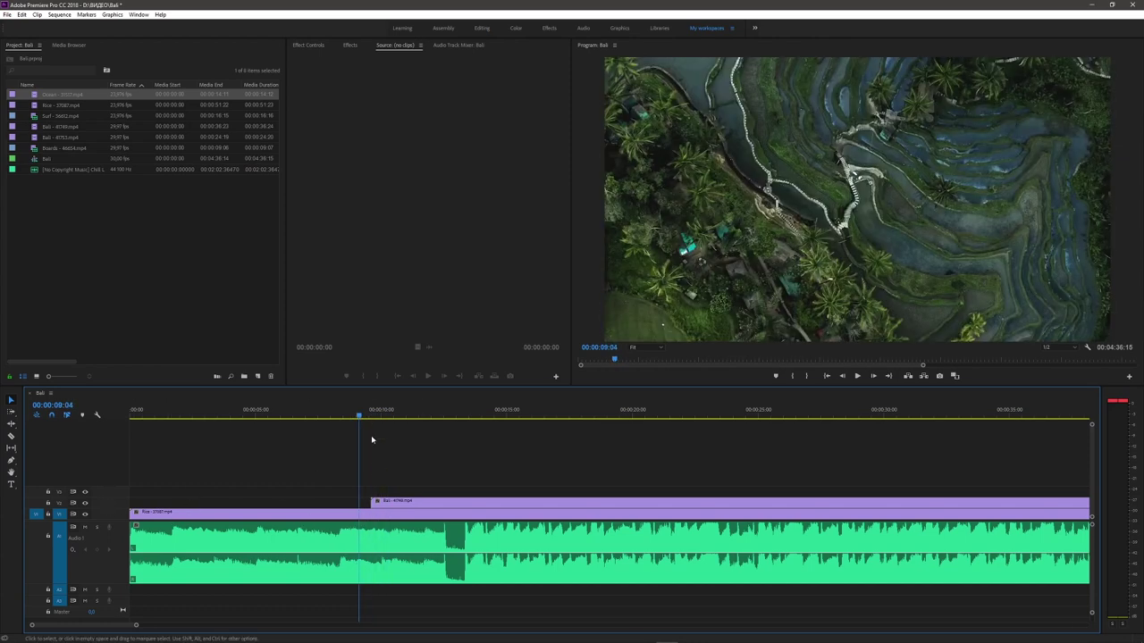
mouse_move(361, 420)
mouse_down()
mouse_move(376, 423)
mouse_move(367, 418)
mouse_up()
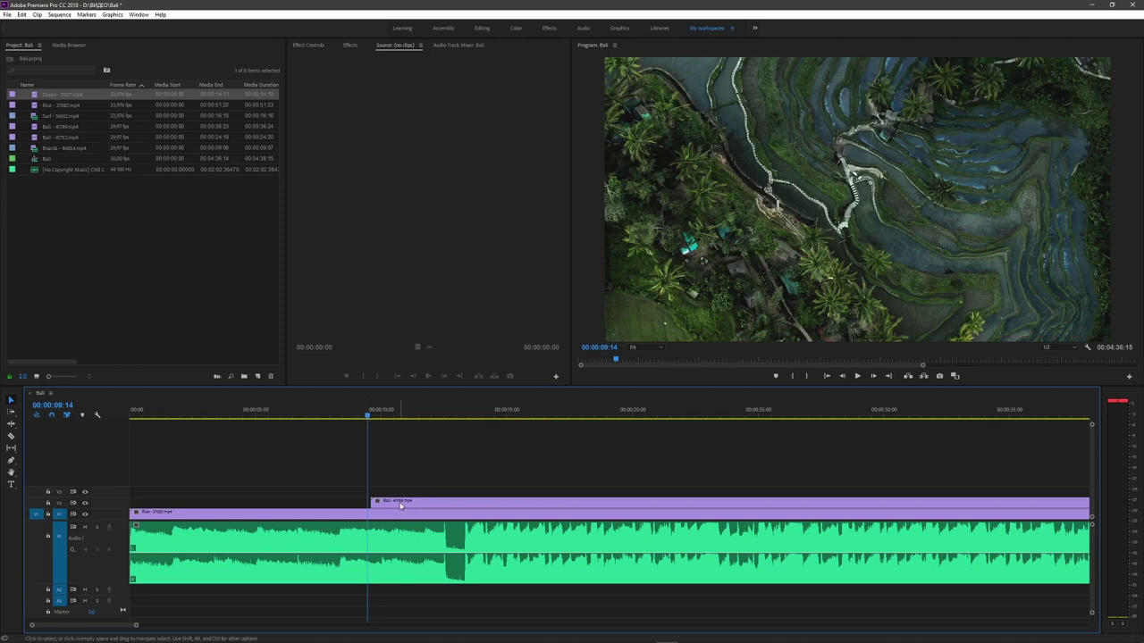
Step: Slide the Bali - 40746 clip about 1.5 seconds earlier on V2 and play back the result
drag(401, 505, 374, 506)
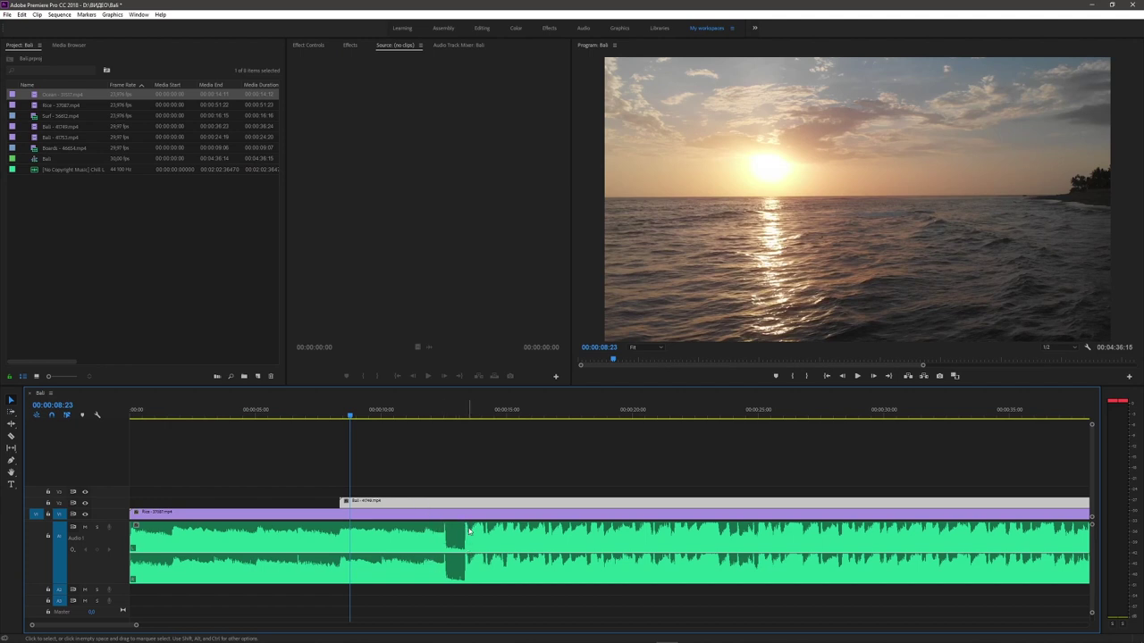
key(space)
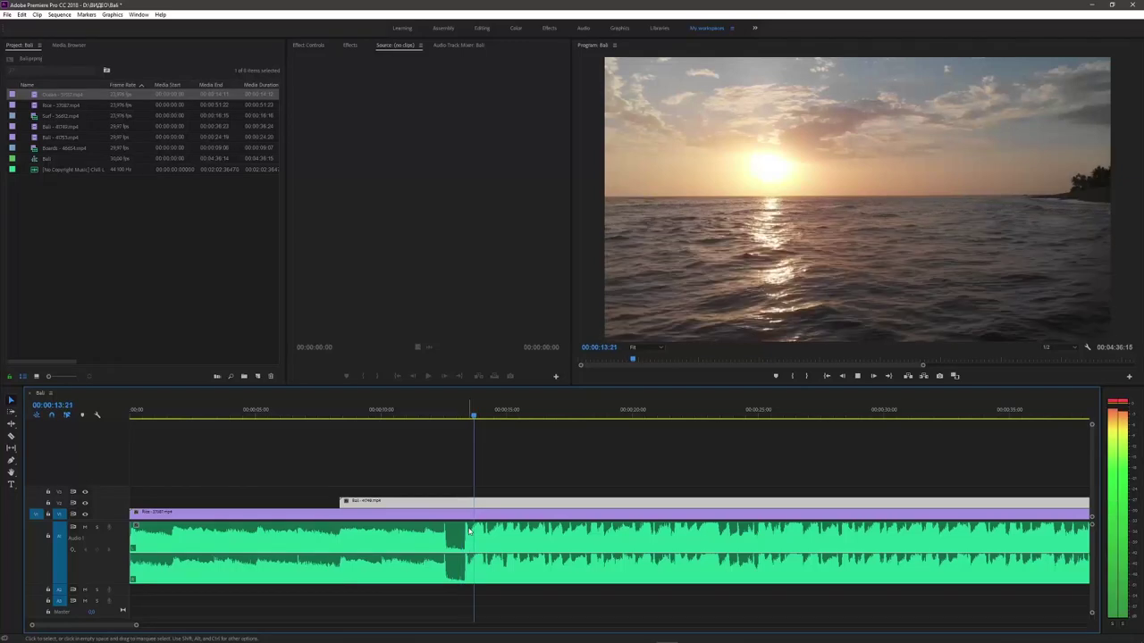
drag(472, 417, 465, 416)
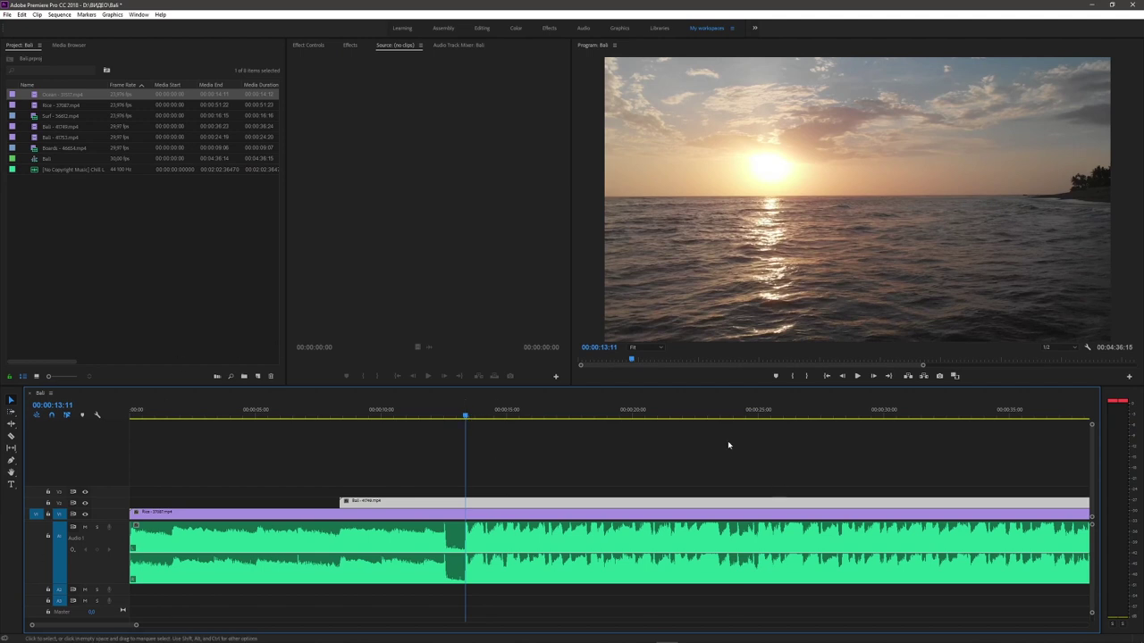
Step: Move the Bali - 4763 clip from about 2:10 on V1 onto V3 at around 13 seconds
key(minus)
key(minus)
key(minus)
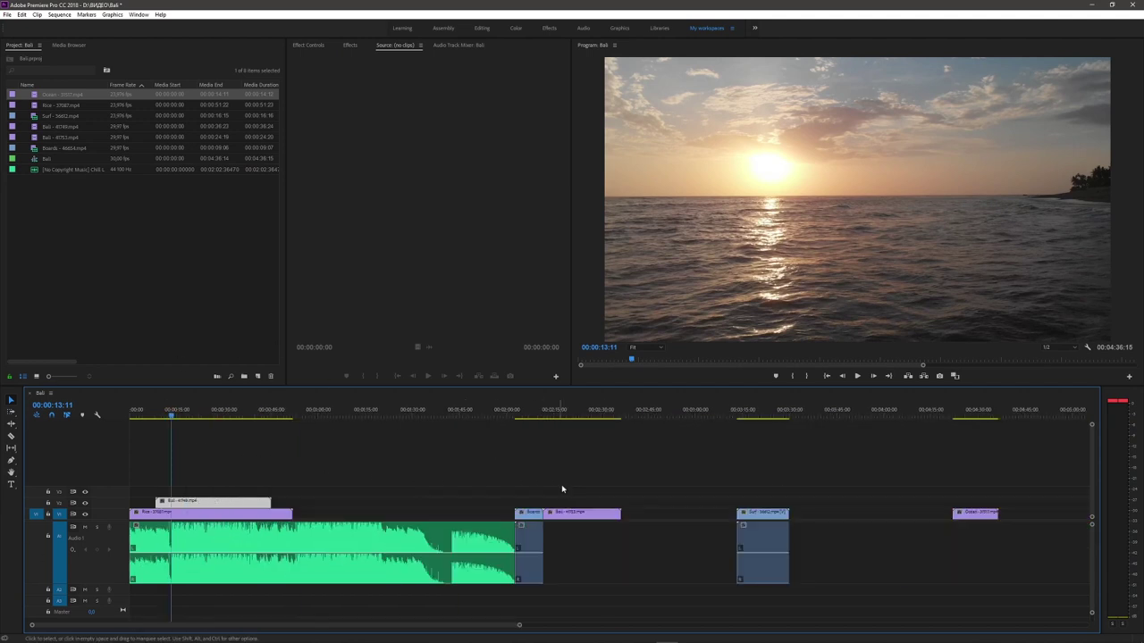
mouse_move(175, 420)
mouse_down()
mouse_move(782, 449)
mouse_move(570, 447)
mouse_up()
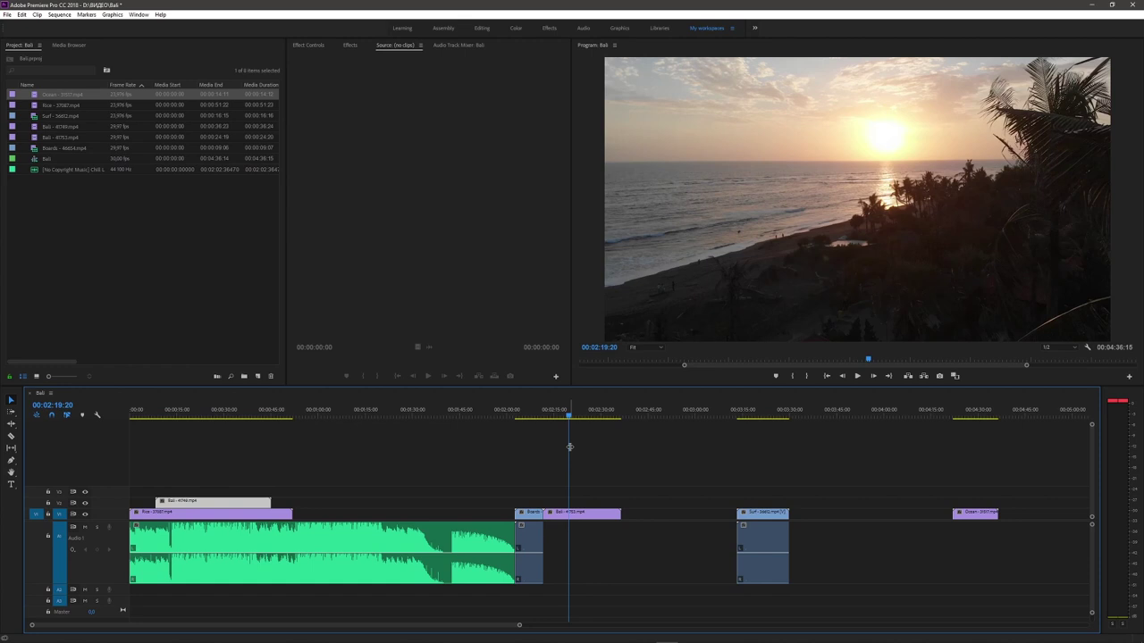
drag(579, 511, 307, 476)
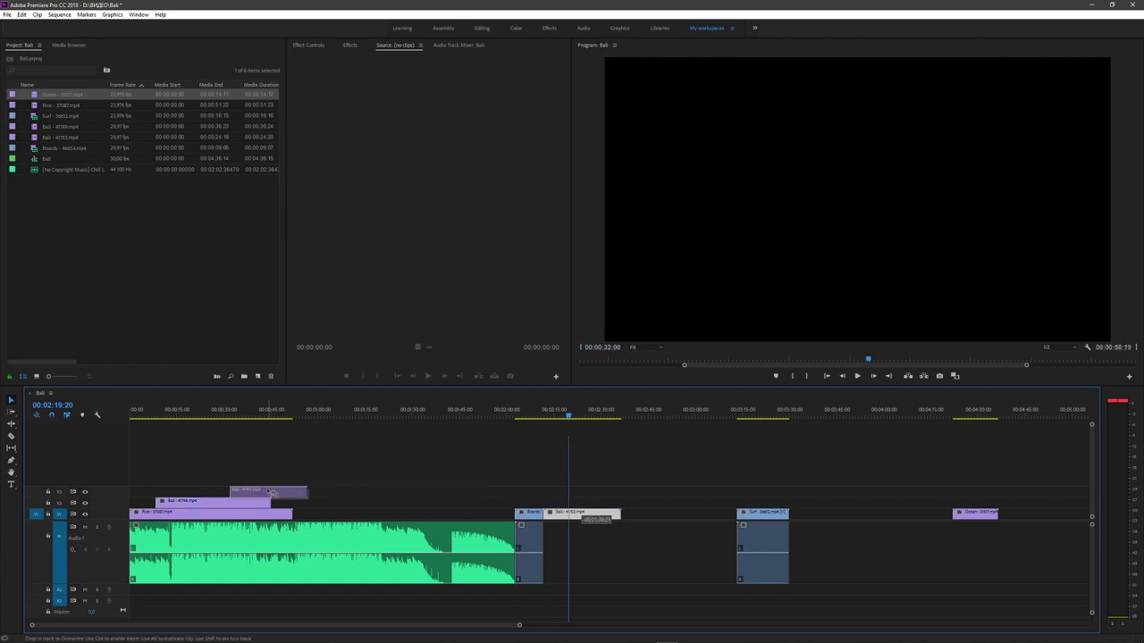
drag(306, 477, 214, 492)
key(Home)
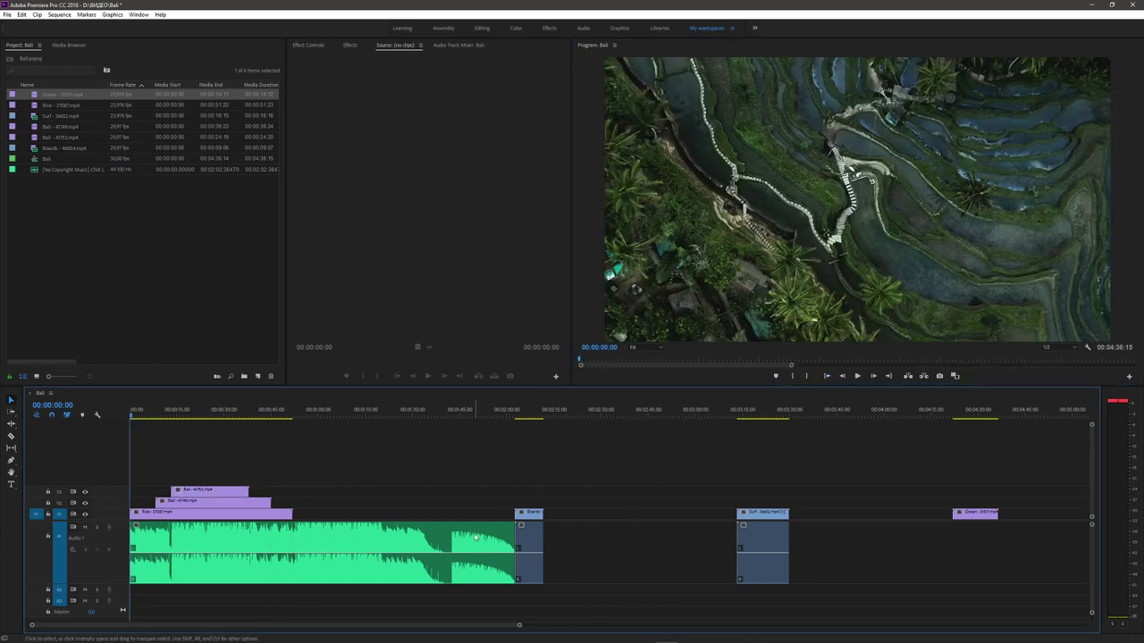
scroll(443, 492, up, 2)
scroll(447, 497, up, 2)
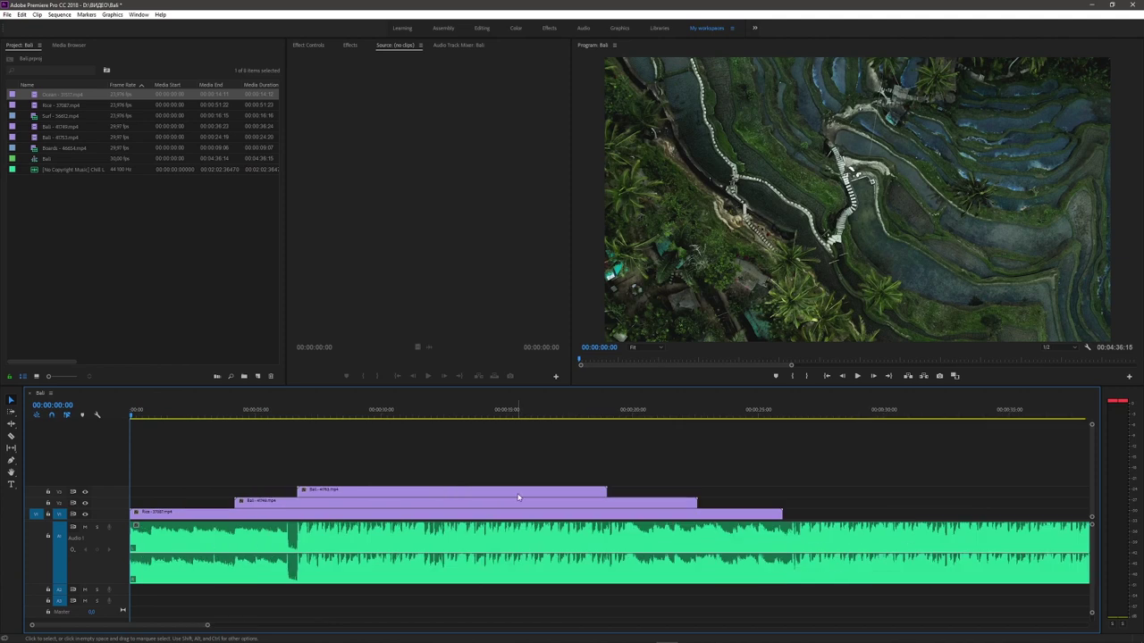
scroll(518, 497, up, 2)
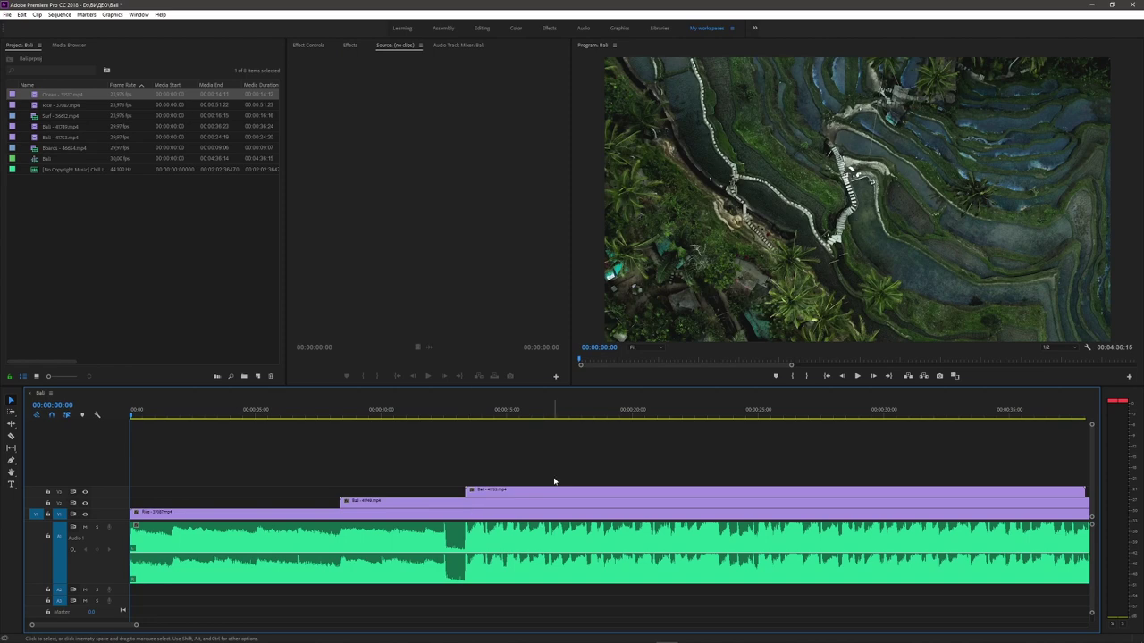
key(space)
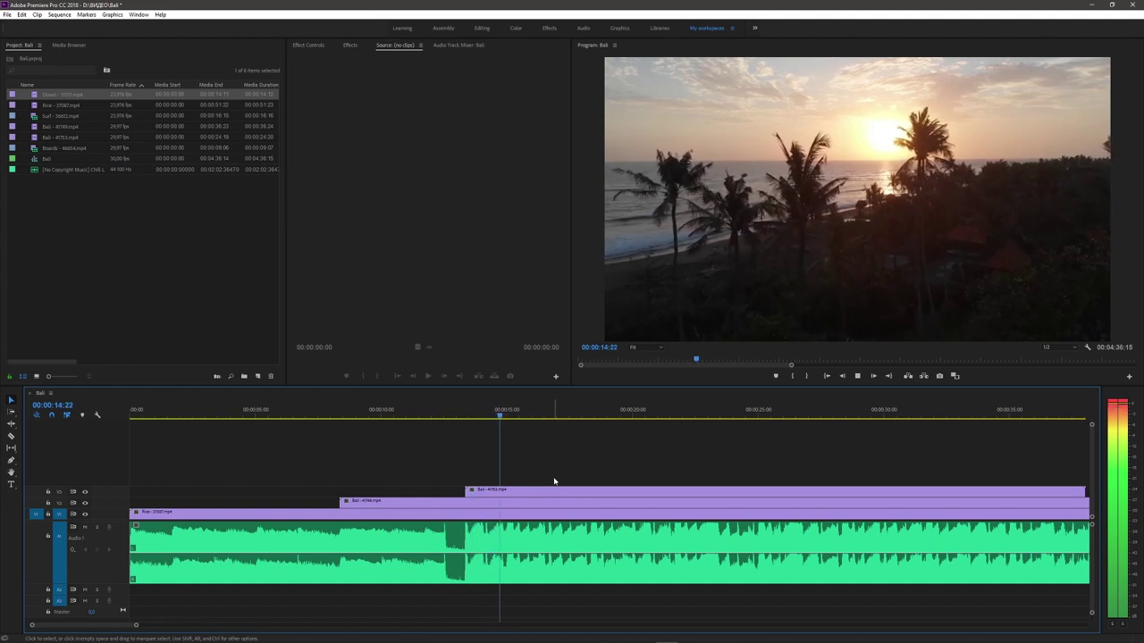
key(space)
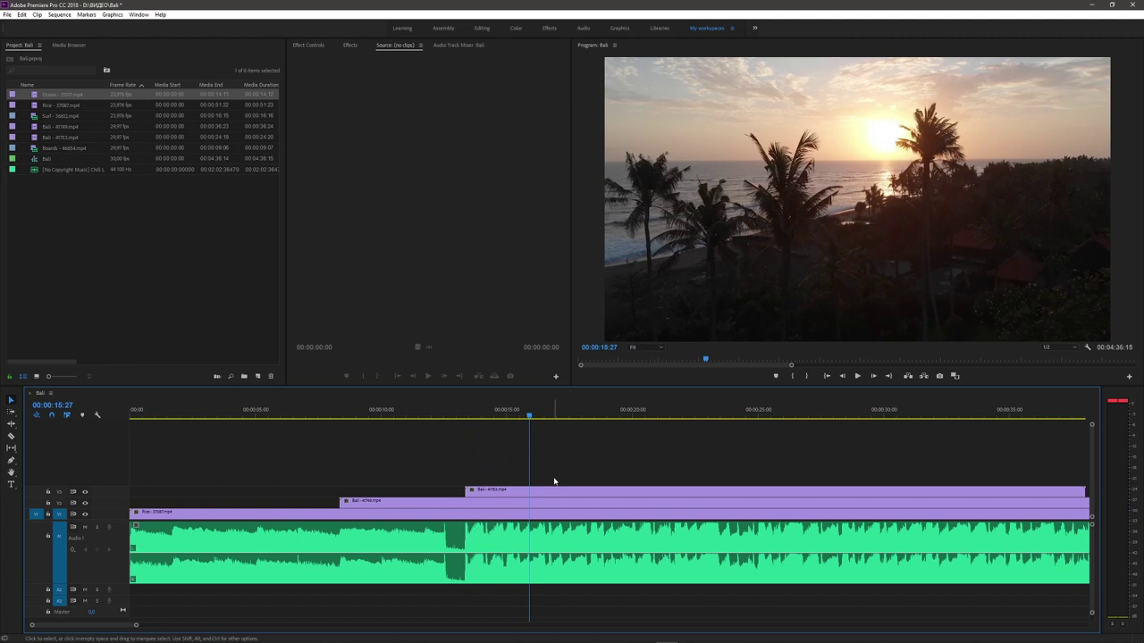
Step: Replay the sunset section and save the project with Ctrl+S
key(minus)
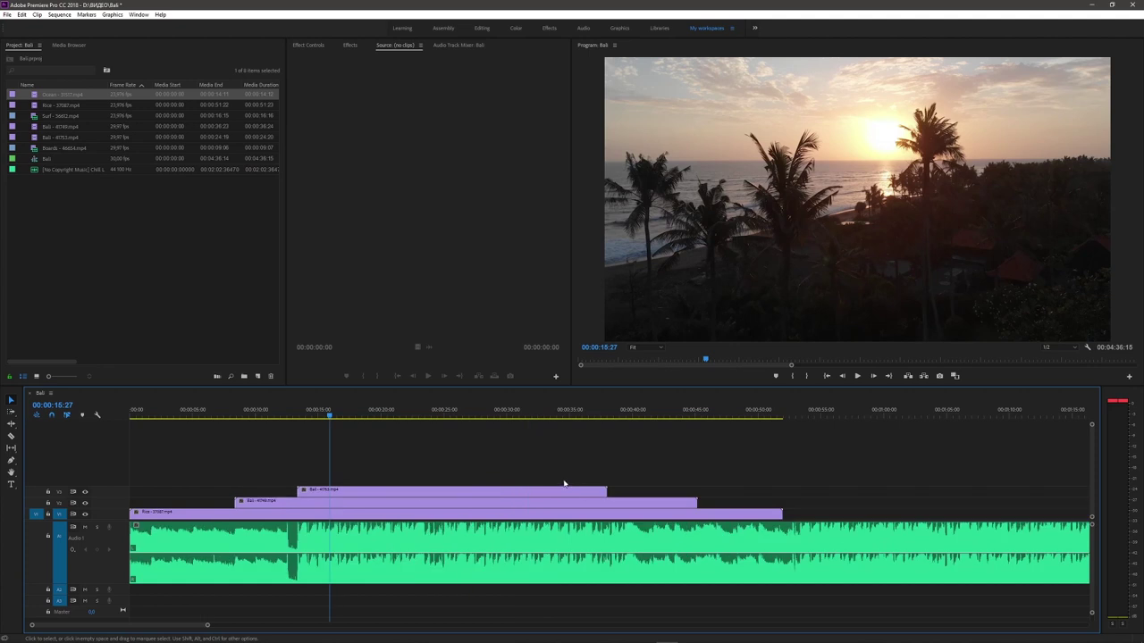
key(minus)
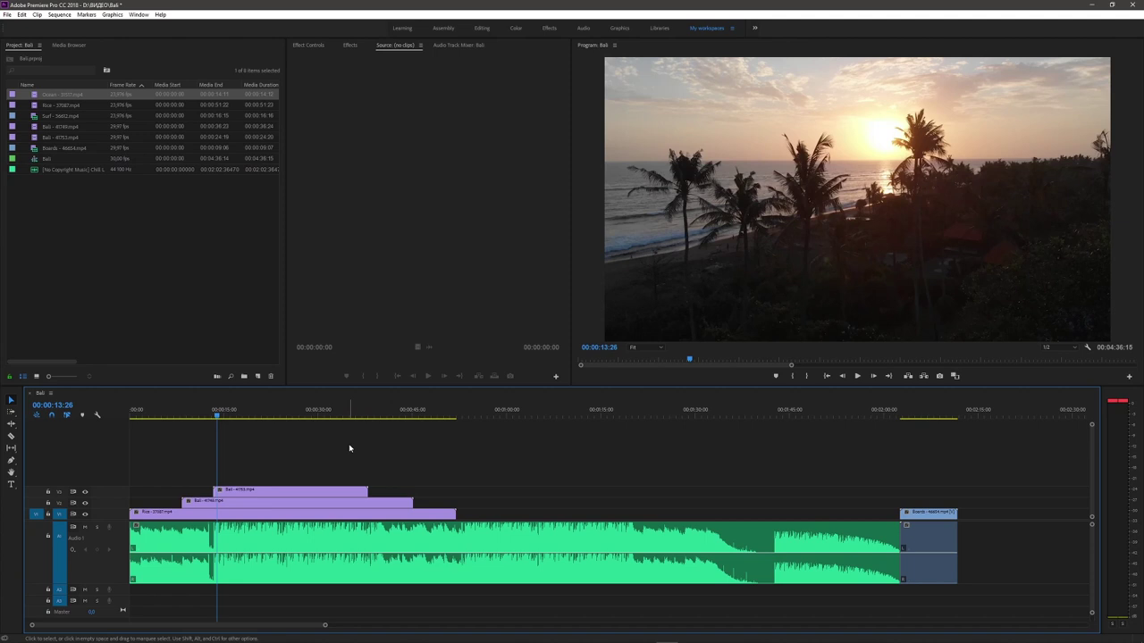
key(space)
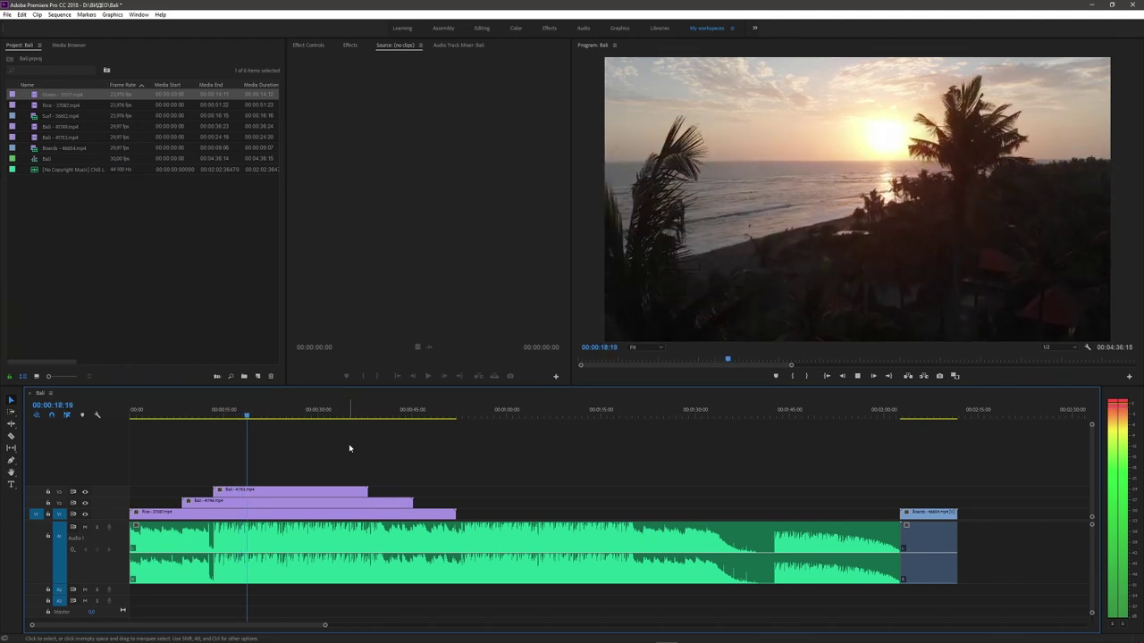
key(space)
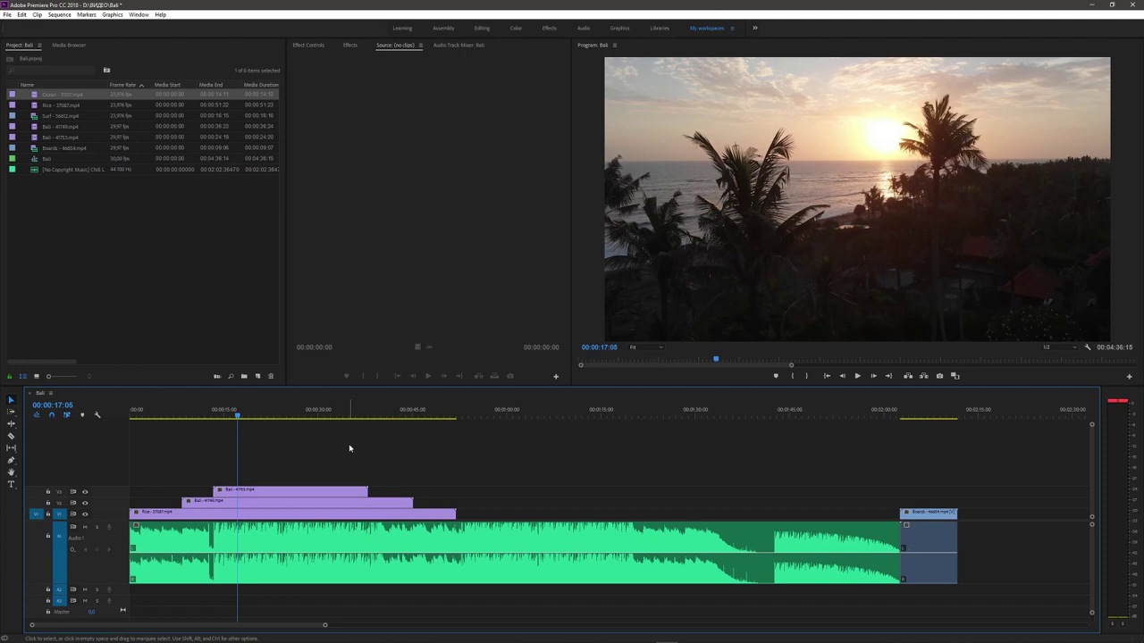
key(ctrl+s)
Step: Play from the start of the top sunset clip on V3, then scrub back to about 16 seconds
key(Up)
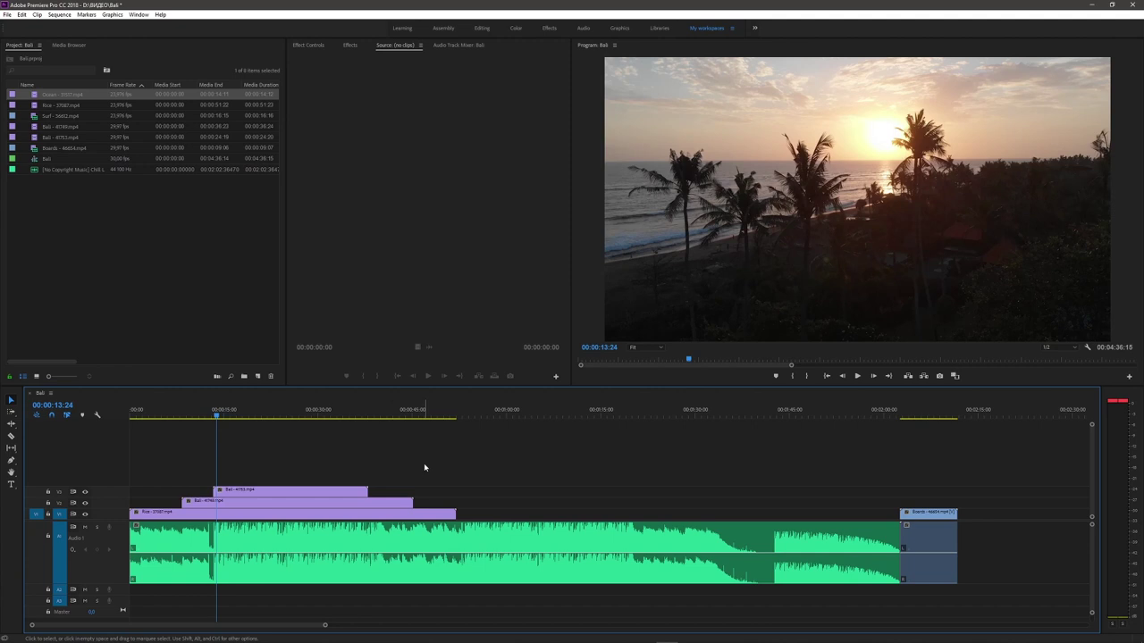
key(space)
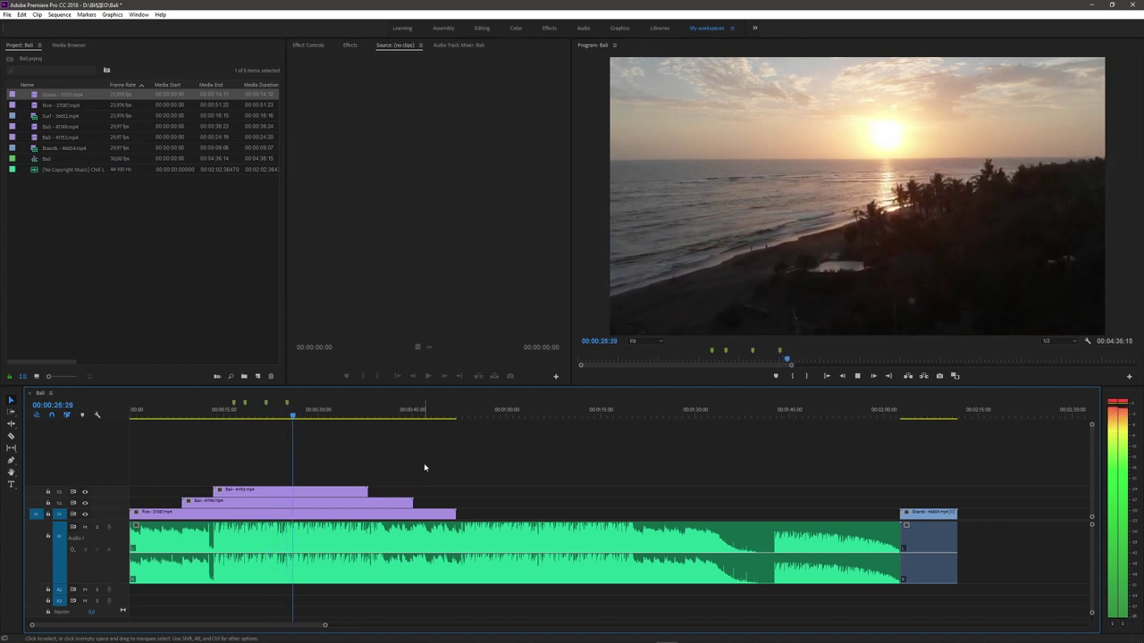
key(space)
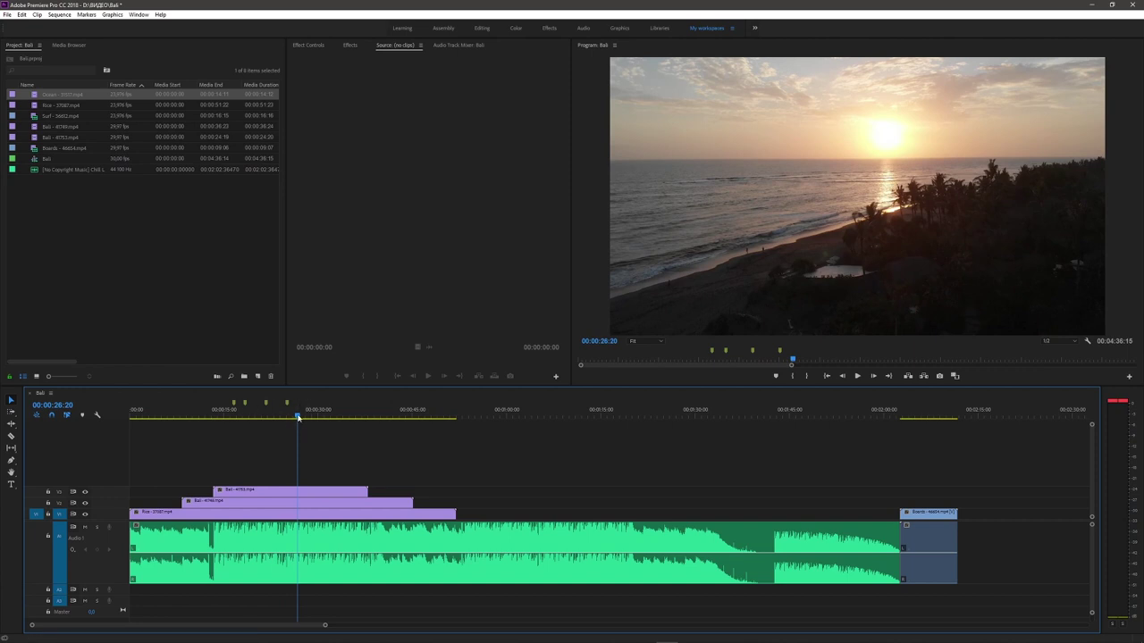
mouse_move(298, 417)
mouse_down()
mouse_move(182, 422)
mouse_move(594, 480)
mouse_move(987, 510)
mouse_move(398, 500)
mouse_up()
key(minus)
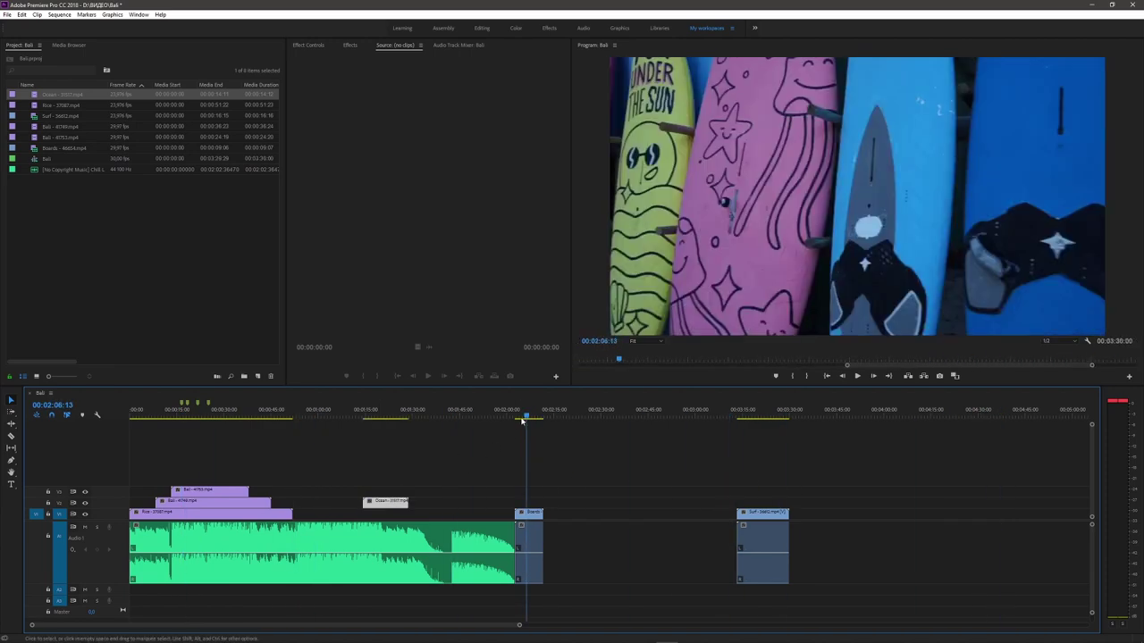
Step: Move the Ocean clip earlier to around 2:25 on V1 and scrub into its surf shot
drag(523, 421, 382, 453)
mouse_move(384, 501)
mouse_down()
mouse_move(469, 494)
mouse_move(606, 512)
mouse_up()
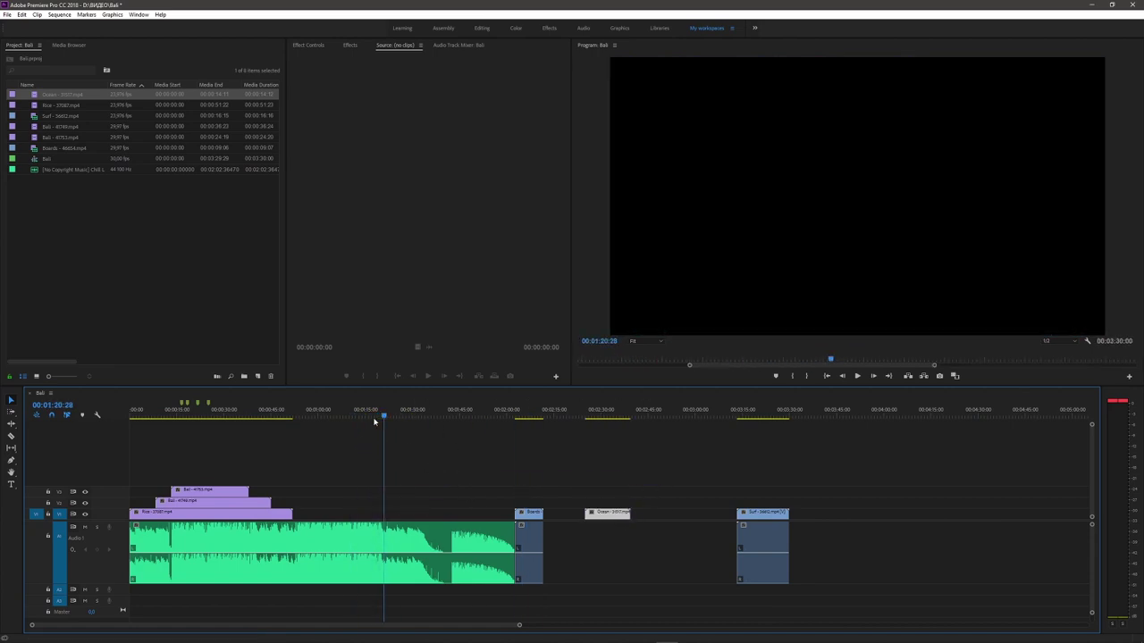
drag(383, 419, 619, 460)
Step: Split the Ocean clip at the playhead, delete its front part, and move the rest onto V4 near 20 seconds
key(Right)
key(Right)
key(Right)
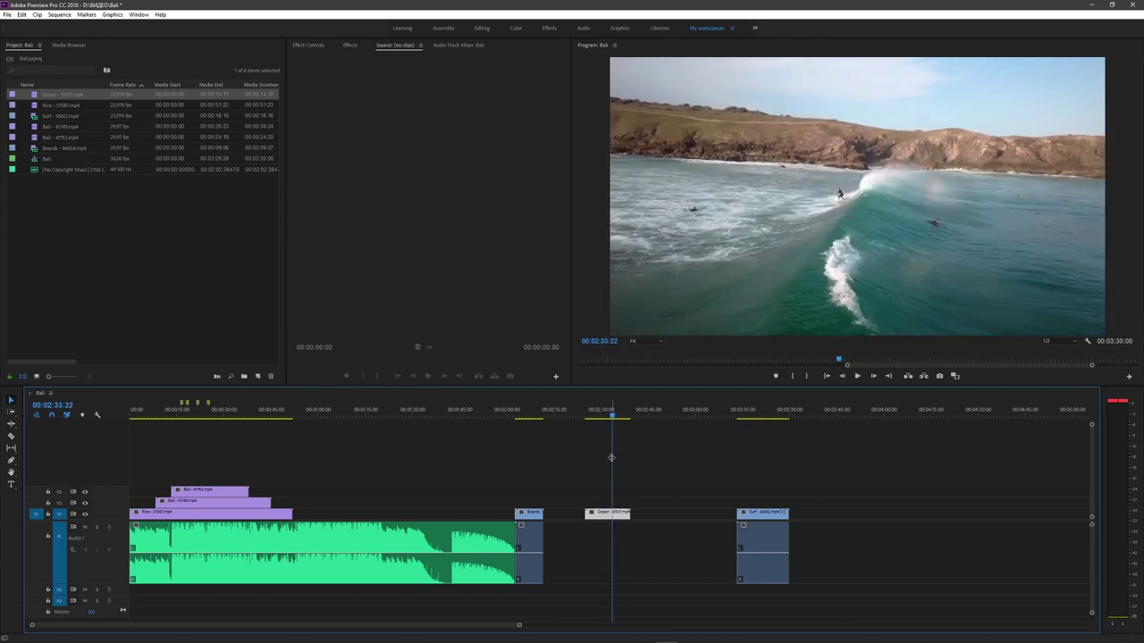
key(c)
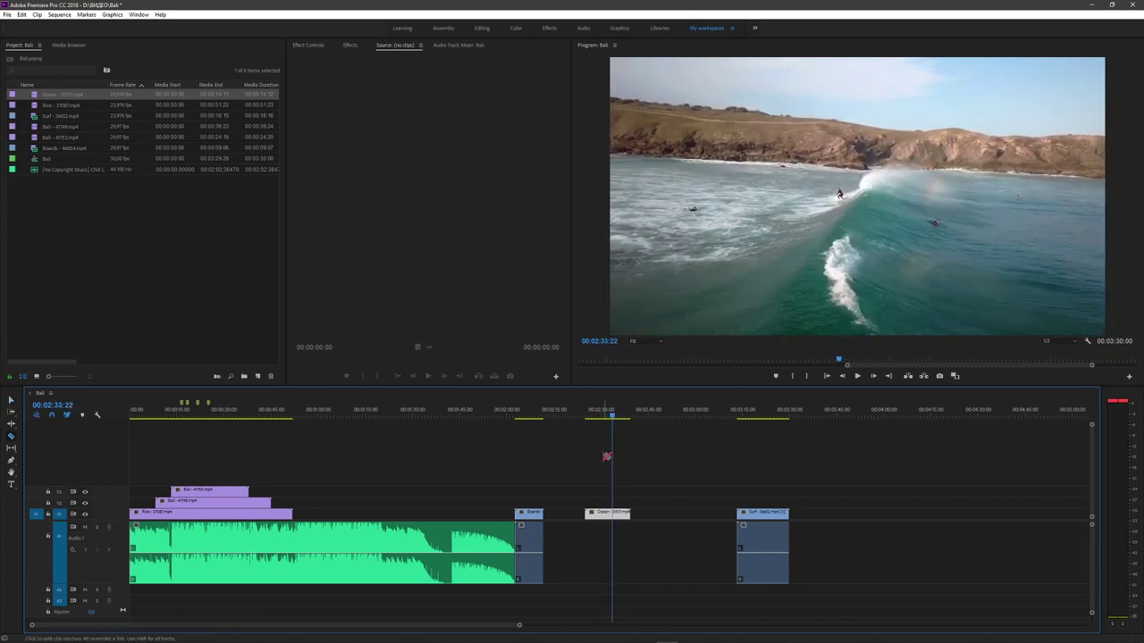
click(616, 515)
key(v)
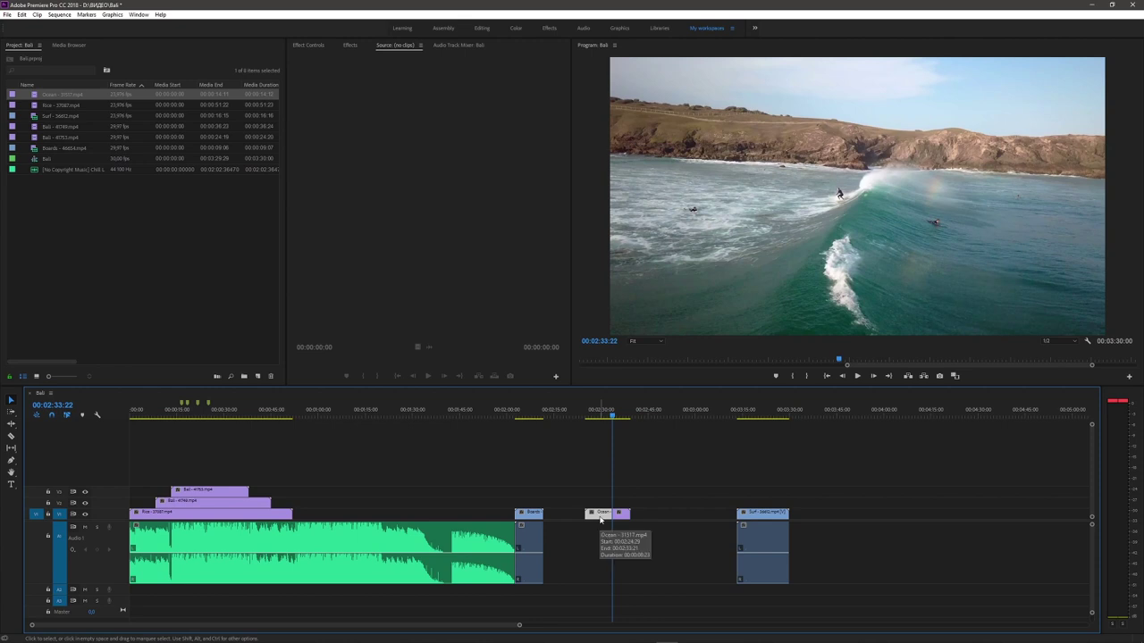
key(Delete)
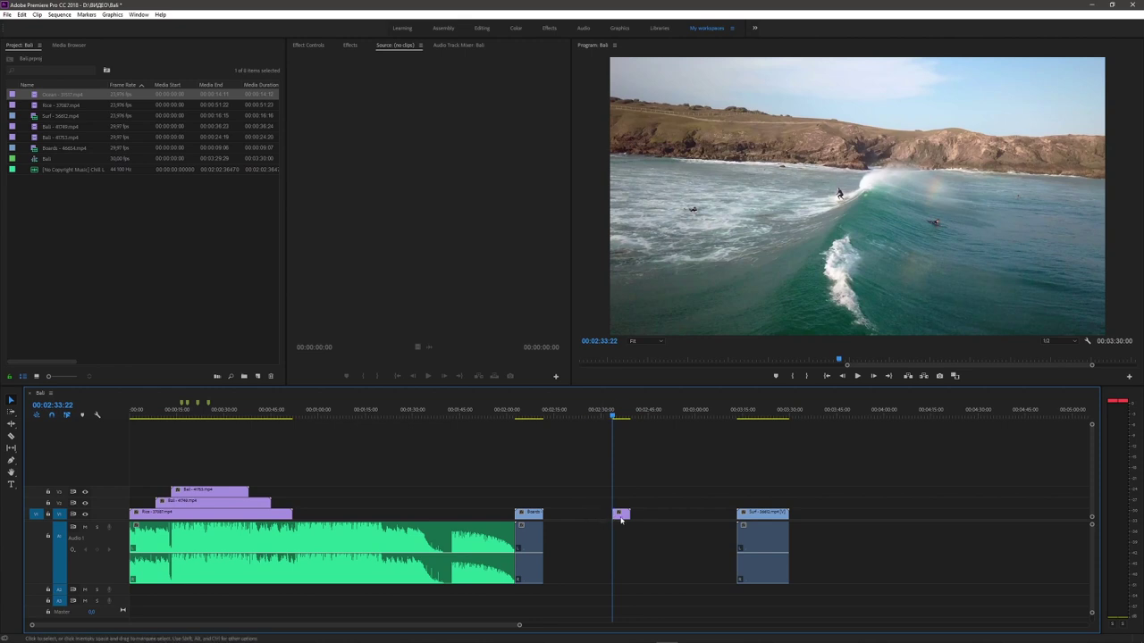
drag(622, 518, 219, 482)
click(193, 411)
Step: Zoom in and slide the Ocean clip on V4 to start at the playhead, about 00:00:16:20
key(equal)
key(equal)
key(equal)
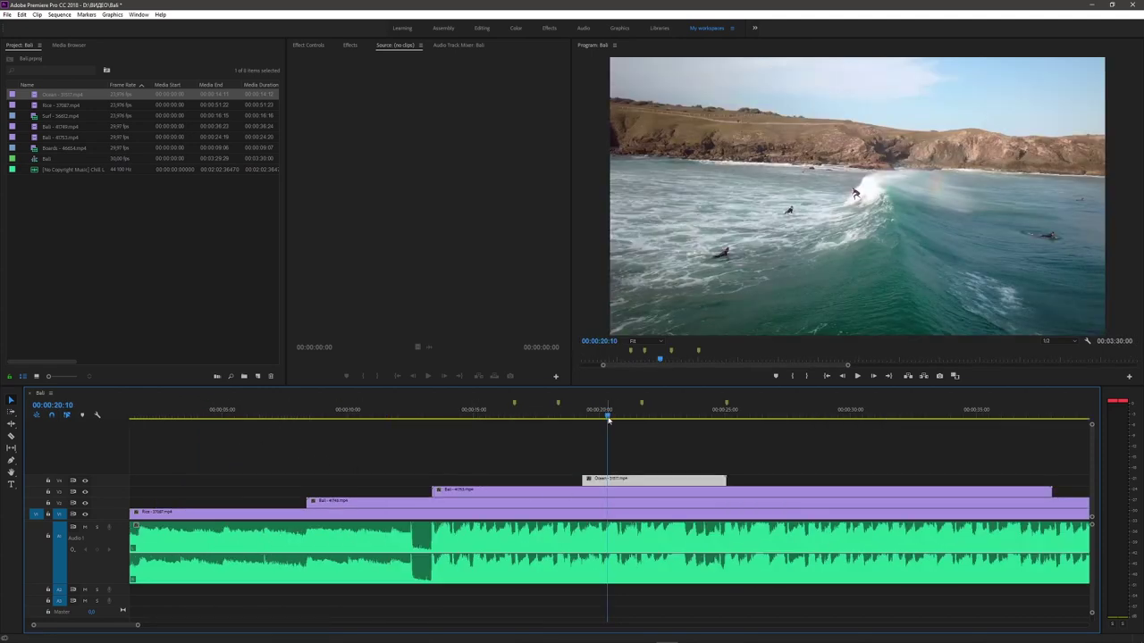
key(j)
key(j)
key(equal)
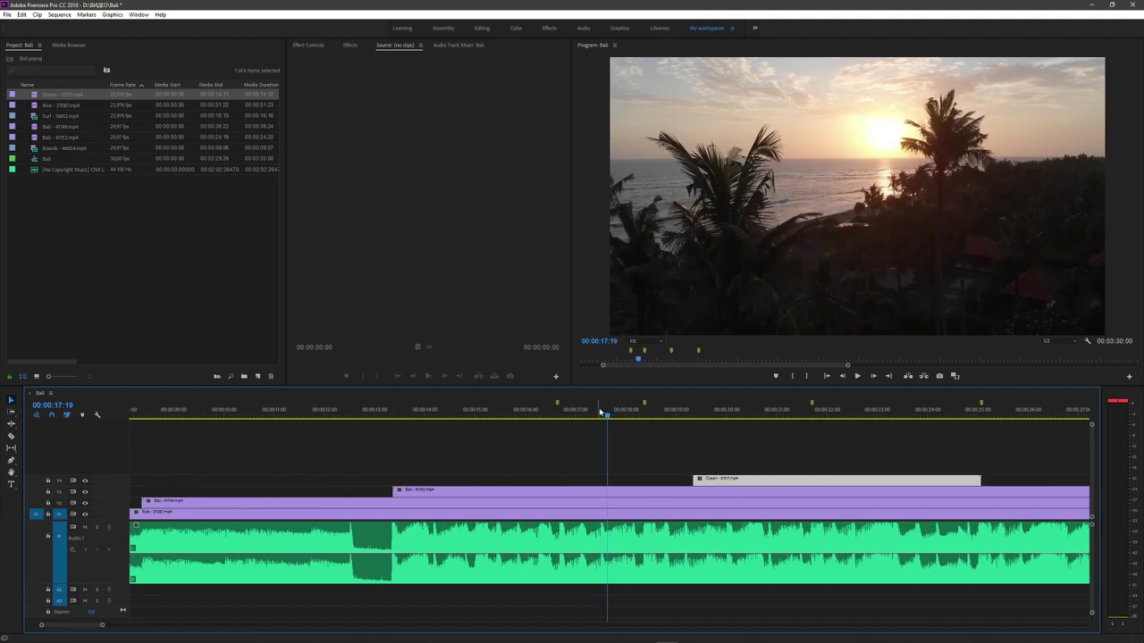
drag(613, 415, 558, 424)
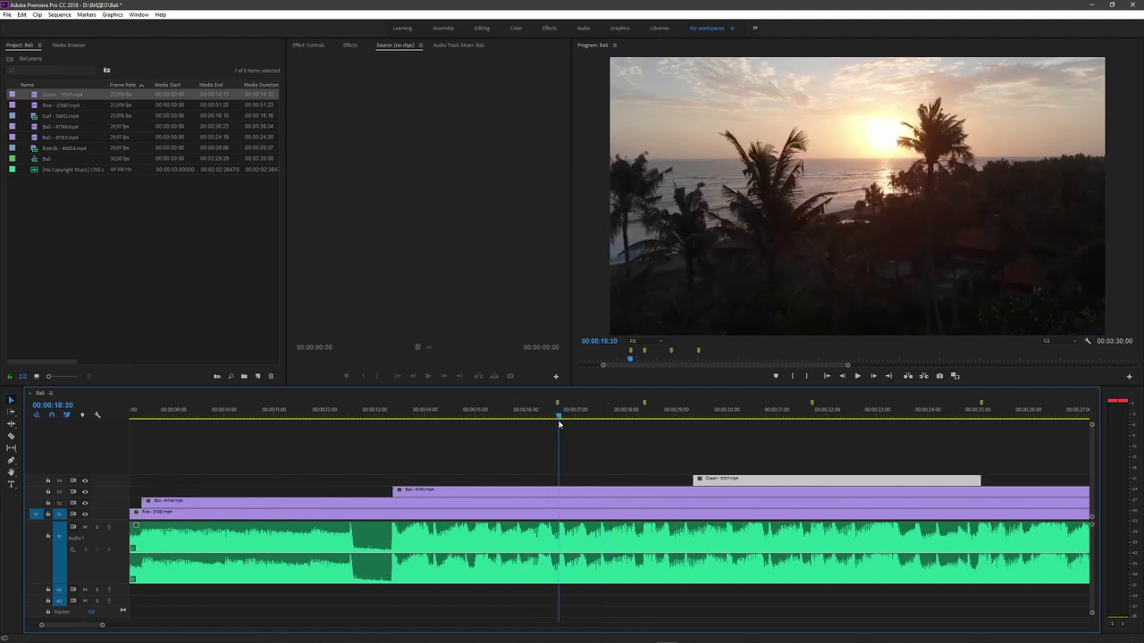
drag(749, 482, 614, 482)
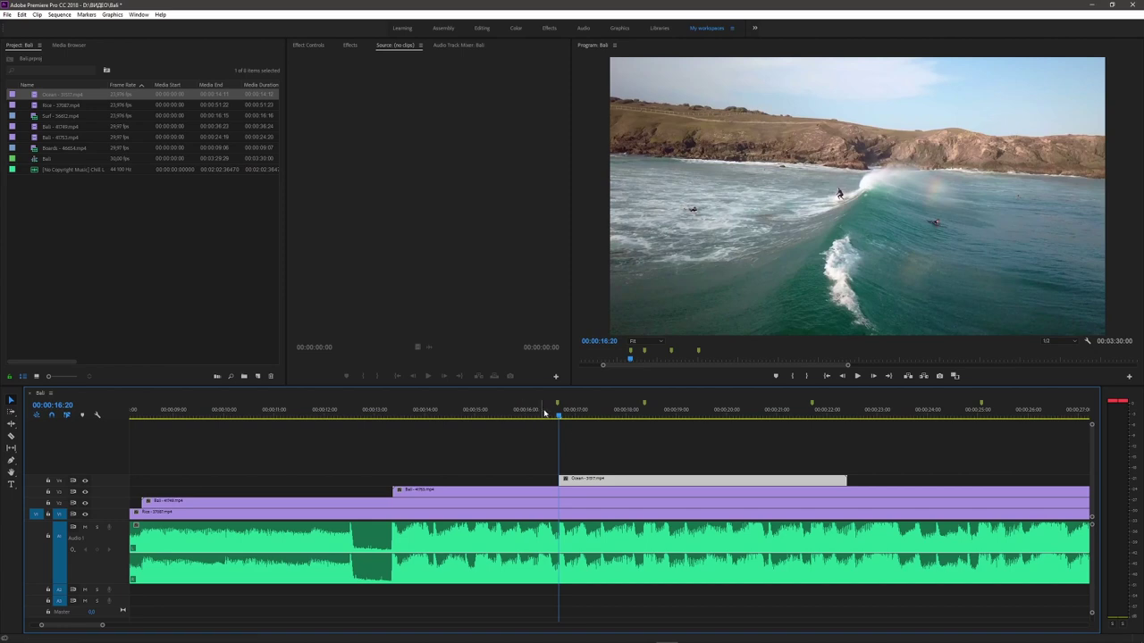
Step: Play back the surf section, park the playhead at 00:00:21:21 and zoom out to 40 seconds
key(space)
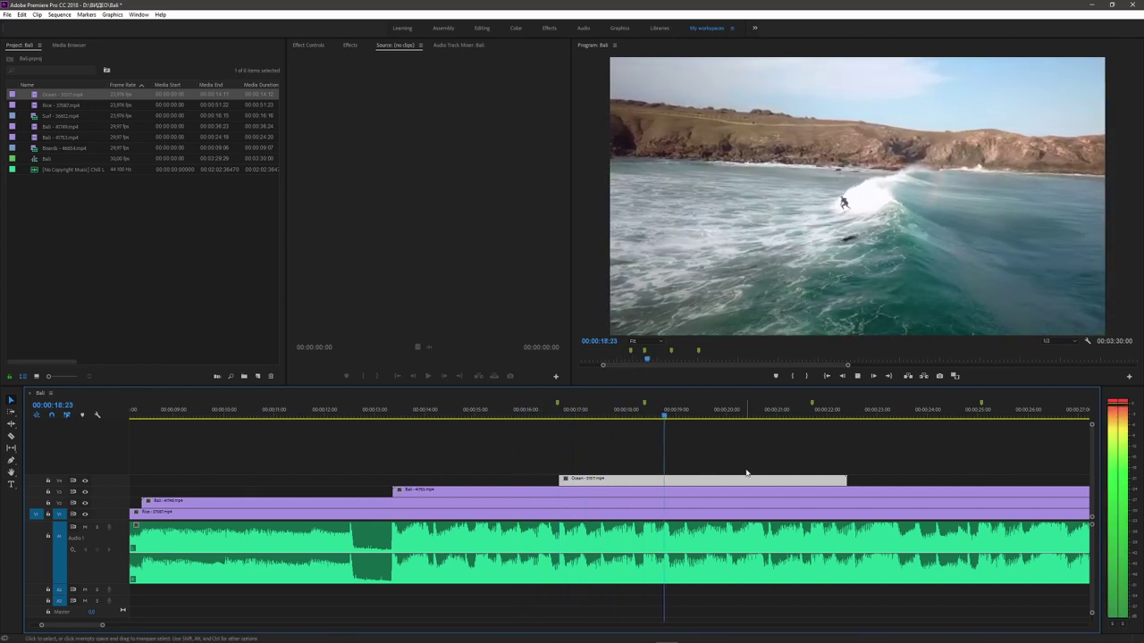
click(660, 413)
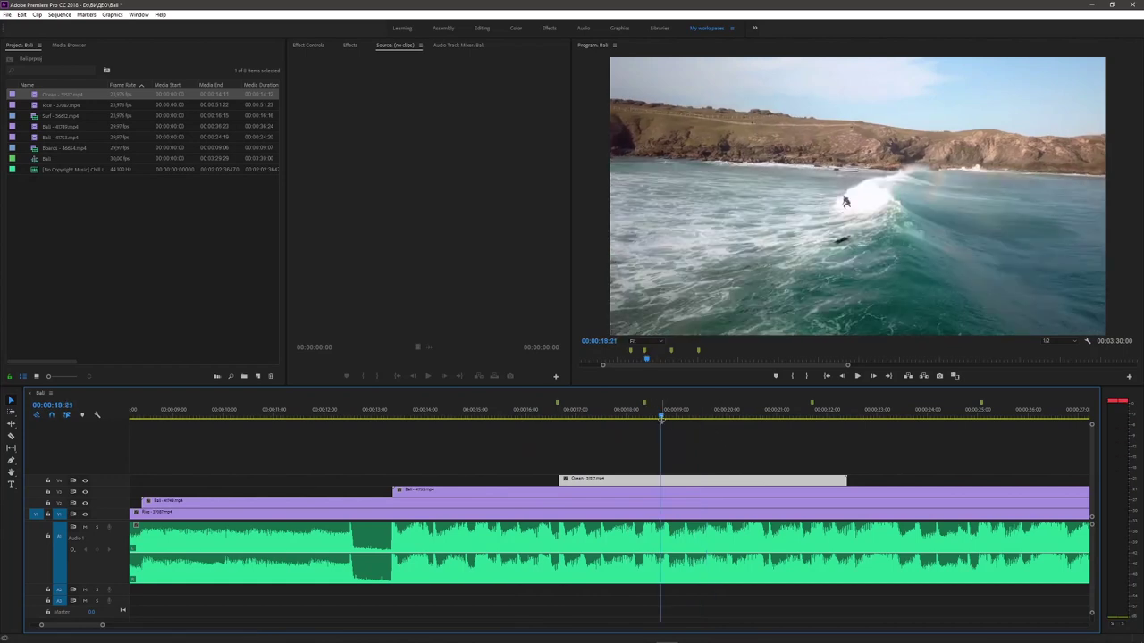
drag(661, 417, 568, 437)
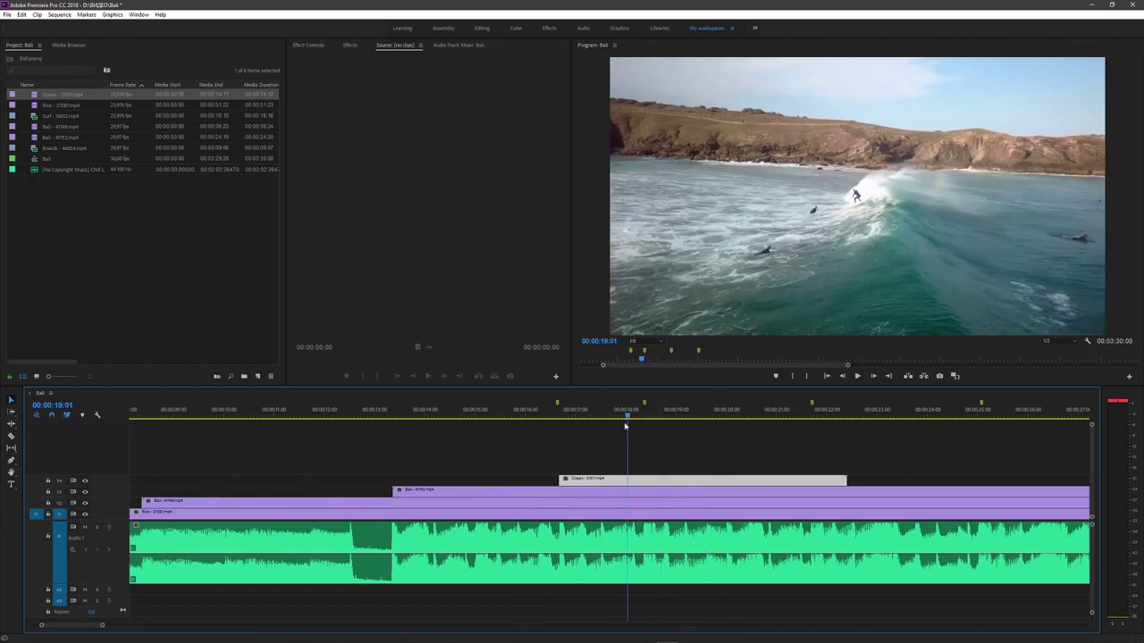
key(space)
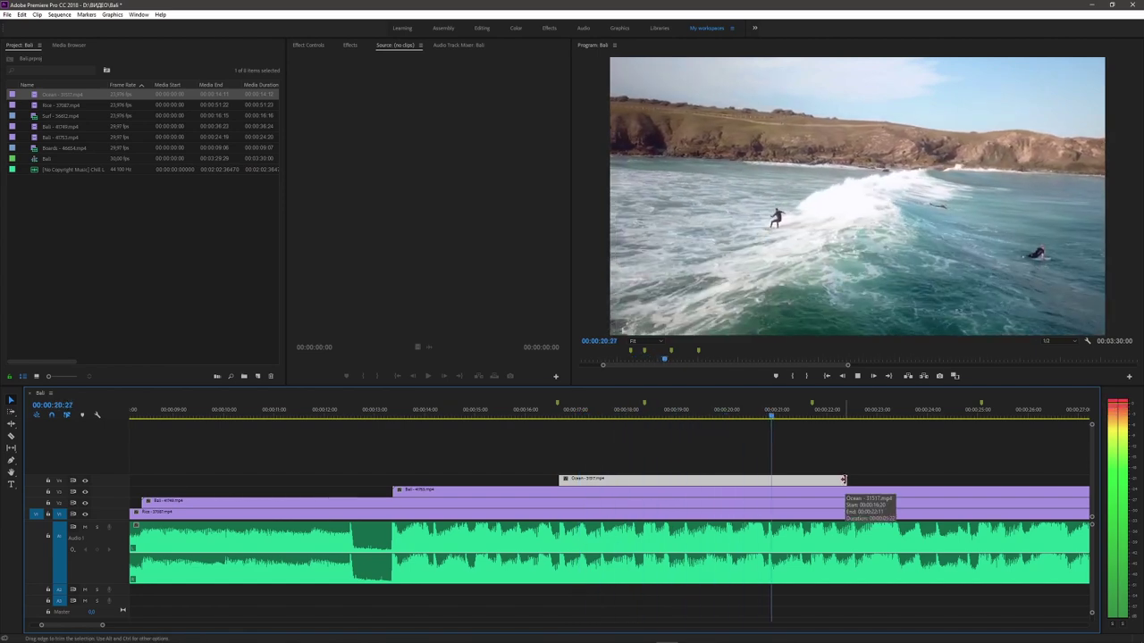
click(824, 416)
drag(824, 418, 814, 419)
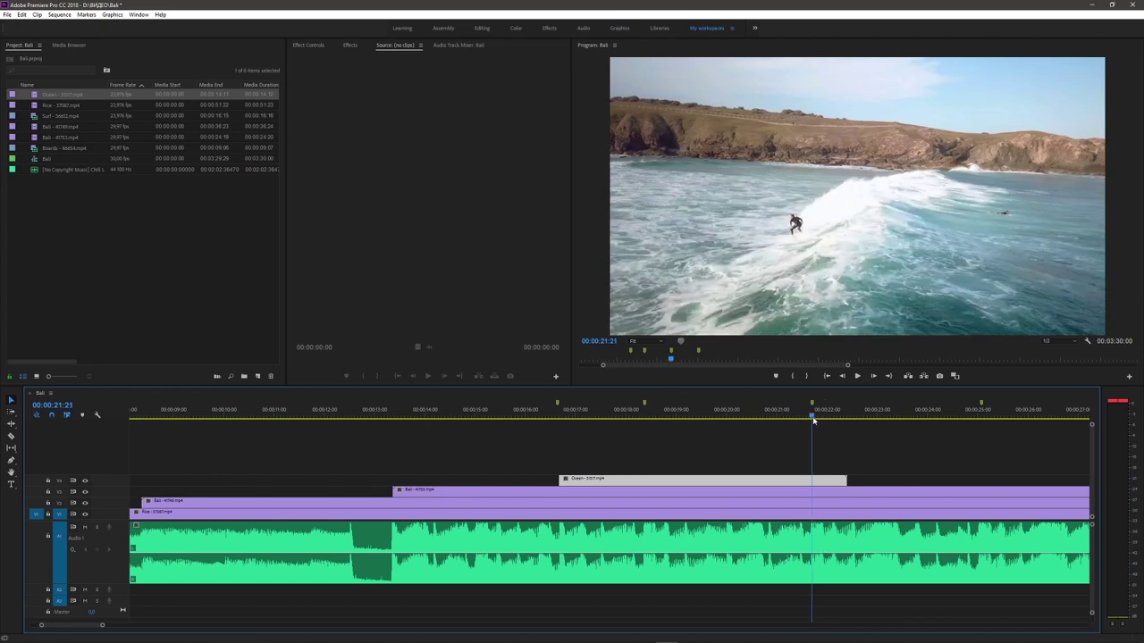
key(minus)
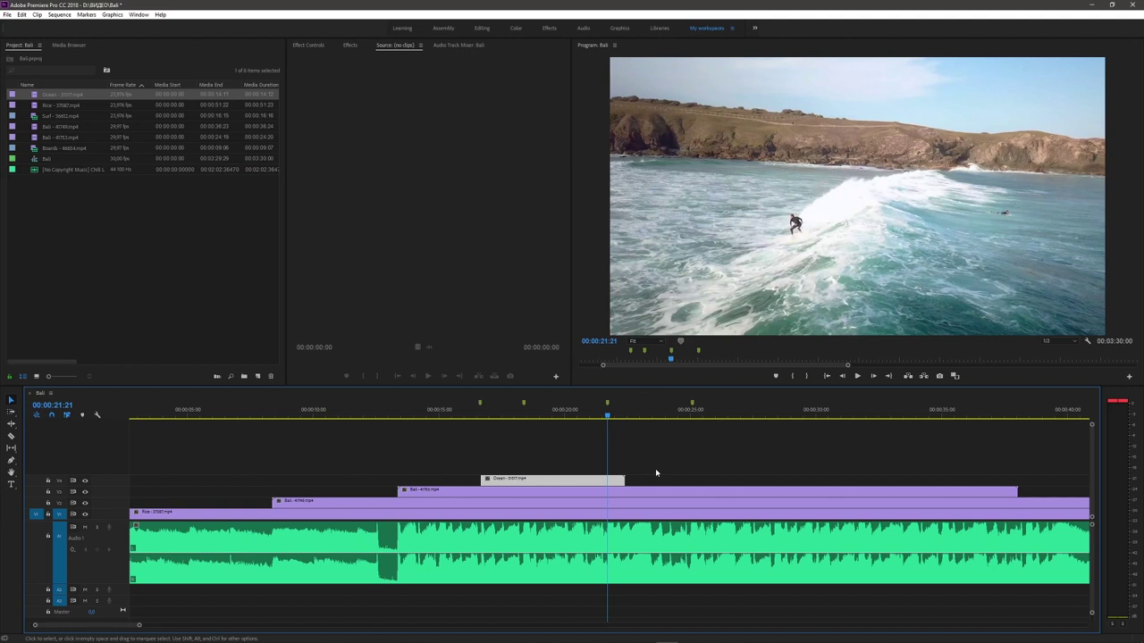
Step: Razor the Ocean, Bali-41753 and Bali-41748 clips at the 00:00:21:21 playhead
key(c)
click(611, 481)
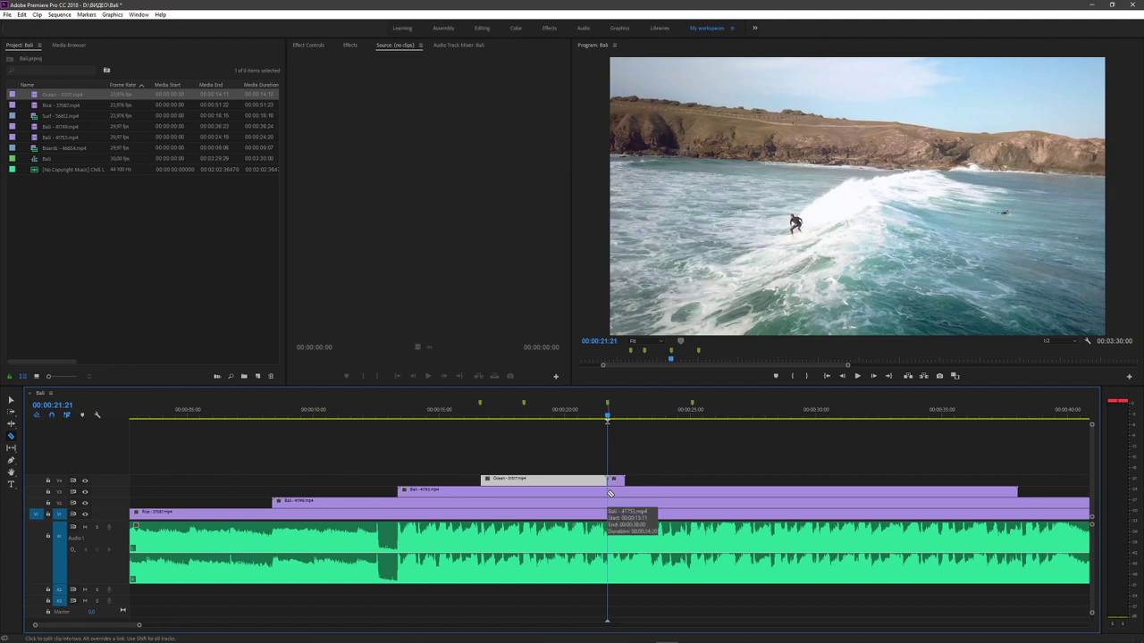
click(610, 493)
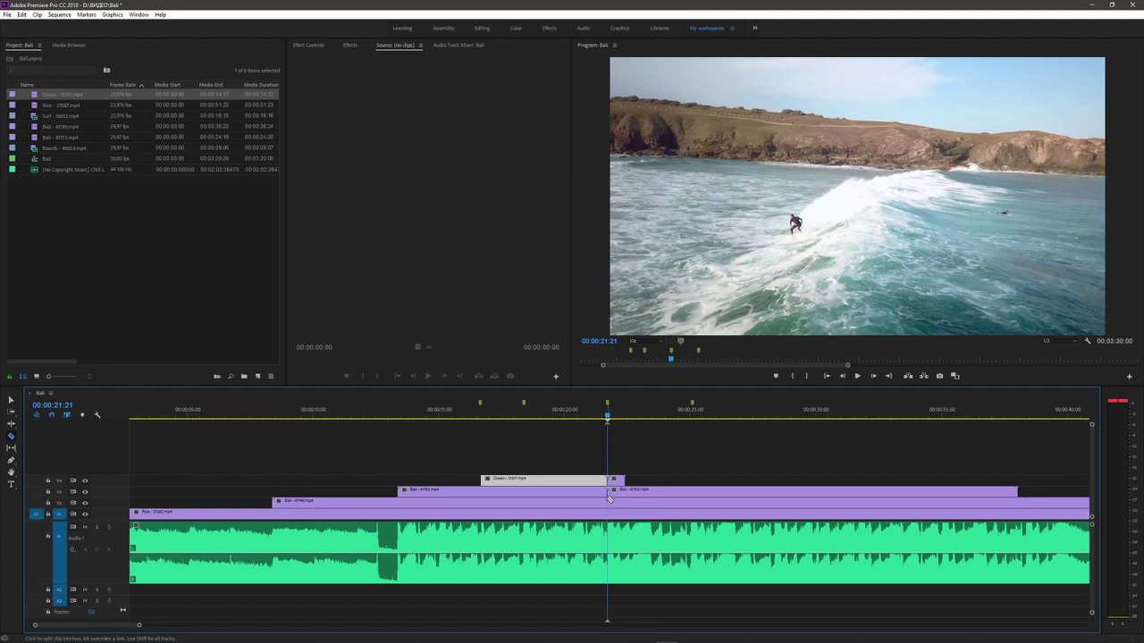
click(610, 505)
Step: Delete the trailing pieces of Ocean, Bali-41753 and Bali-41748 after the cut
key(v)
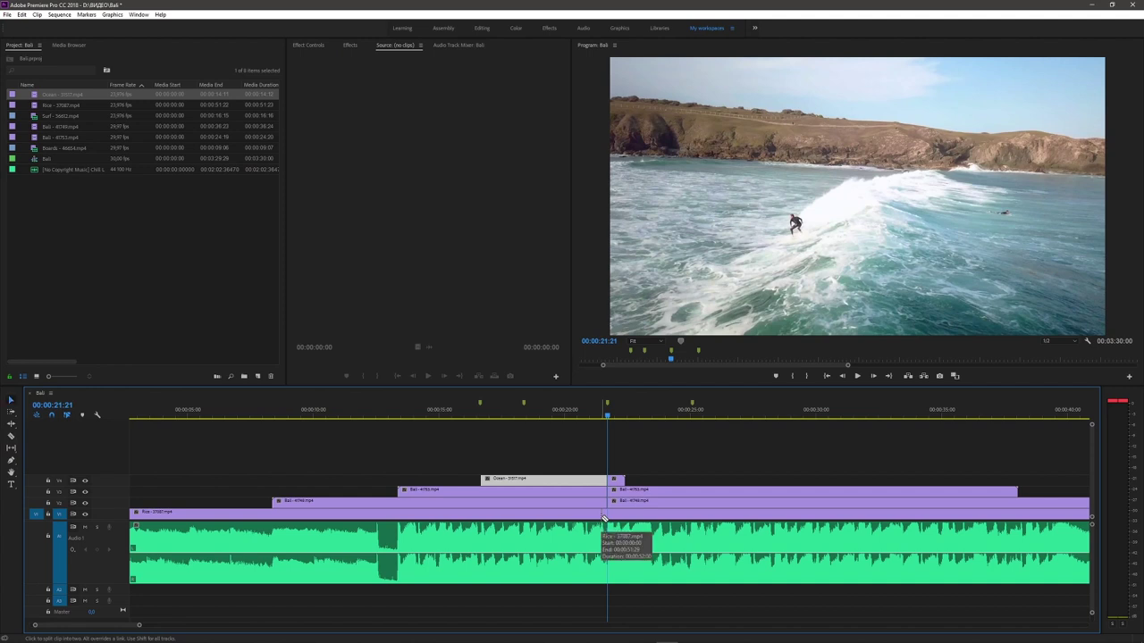
click(618, 482)
key(Delete)
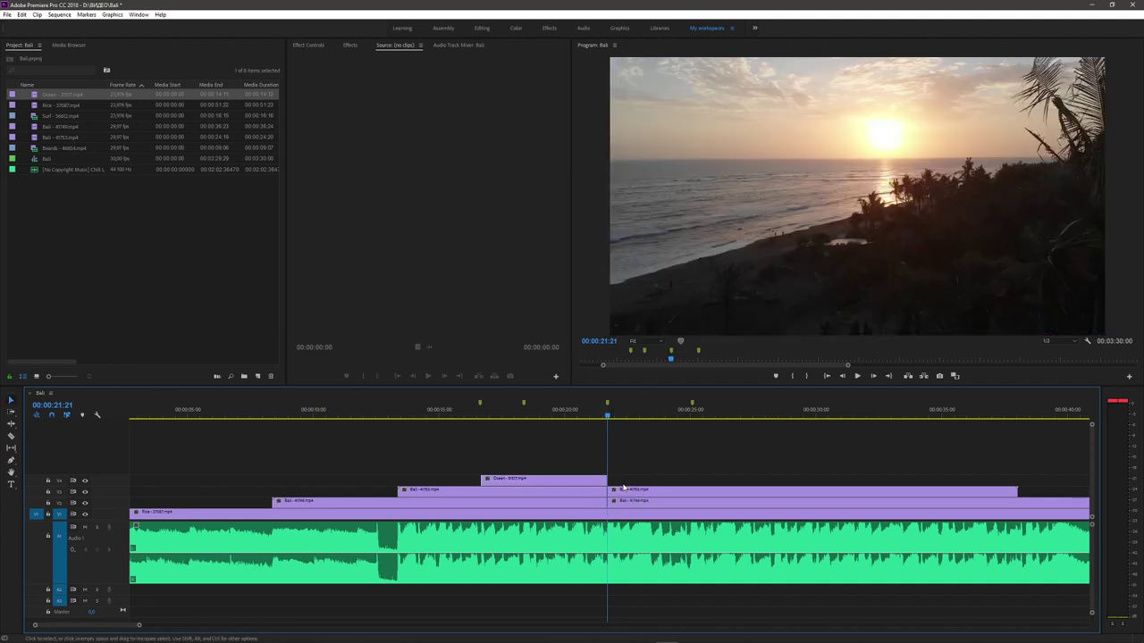
click(624, 490)
key(Delete)
click(649, 505)
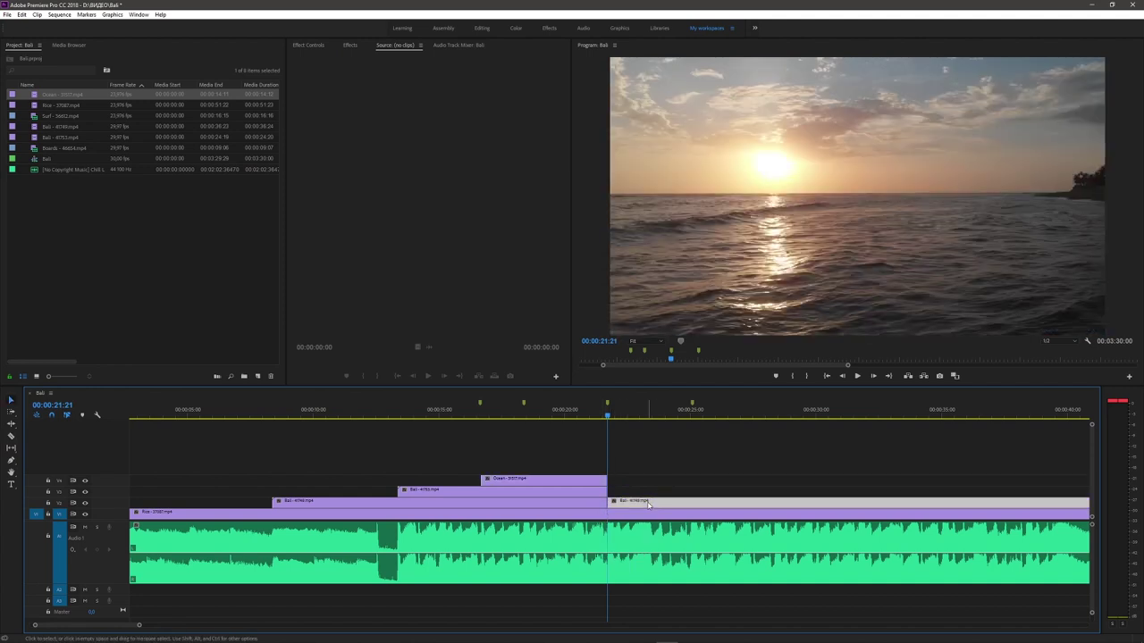
key(Delete)
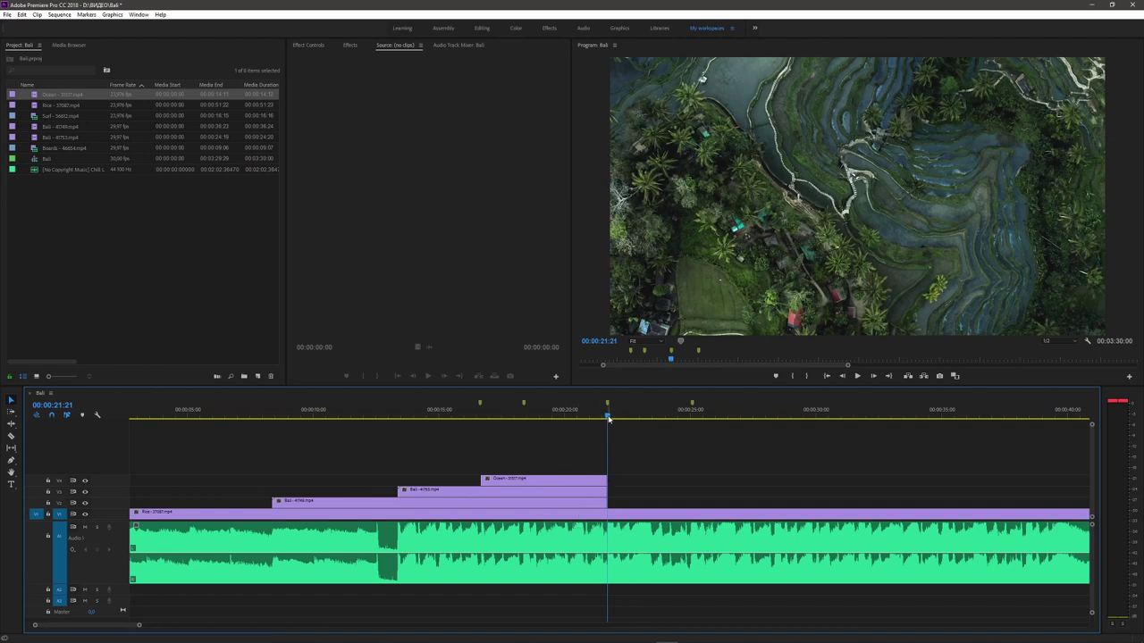
Step: Play back across the new 00:00:21:21 cut to check the edit
drag(608, 418, 549, 416)
key(space)
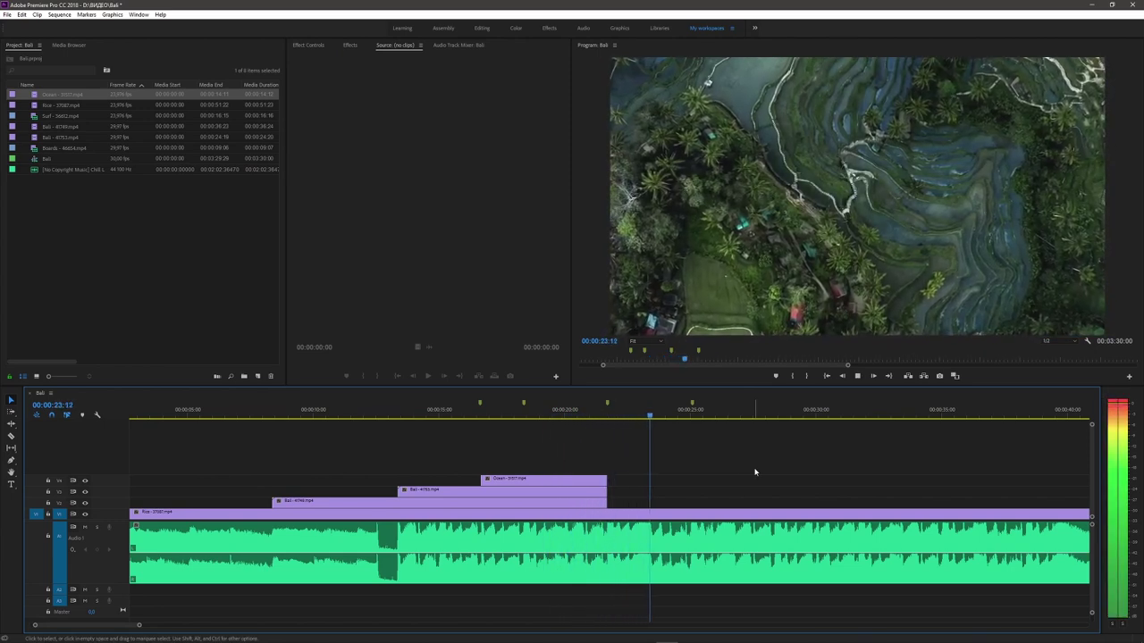
key(space)
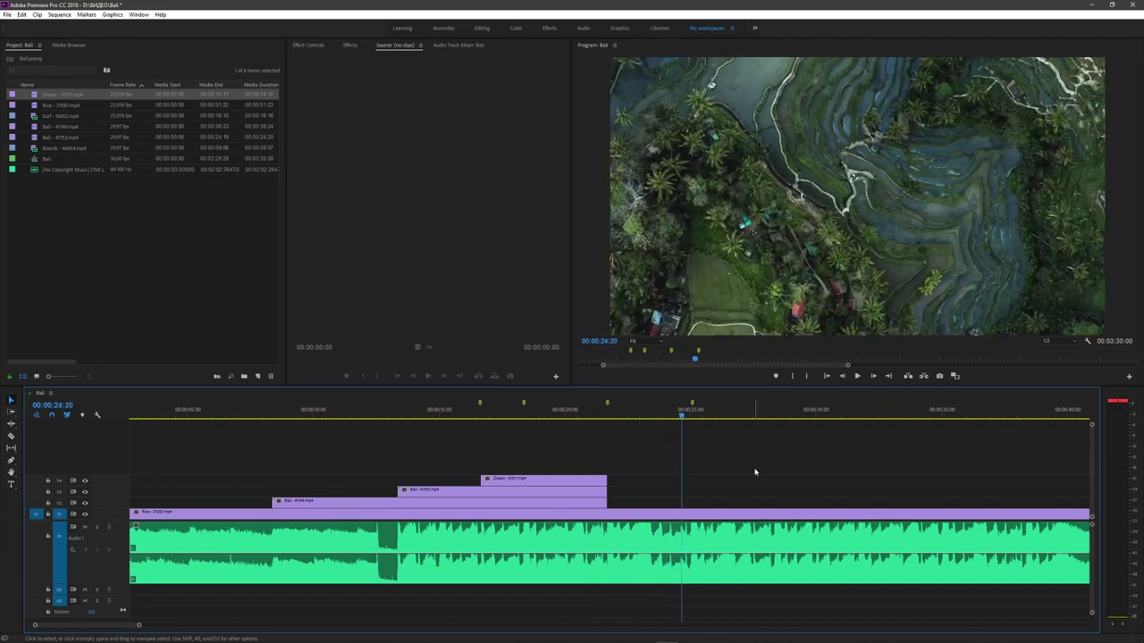
drag(681, 417, 690, 417)
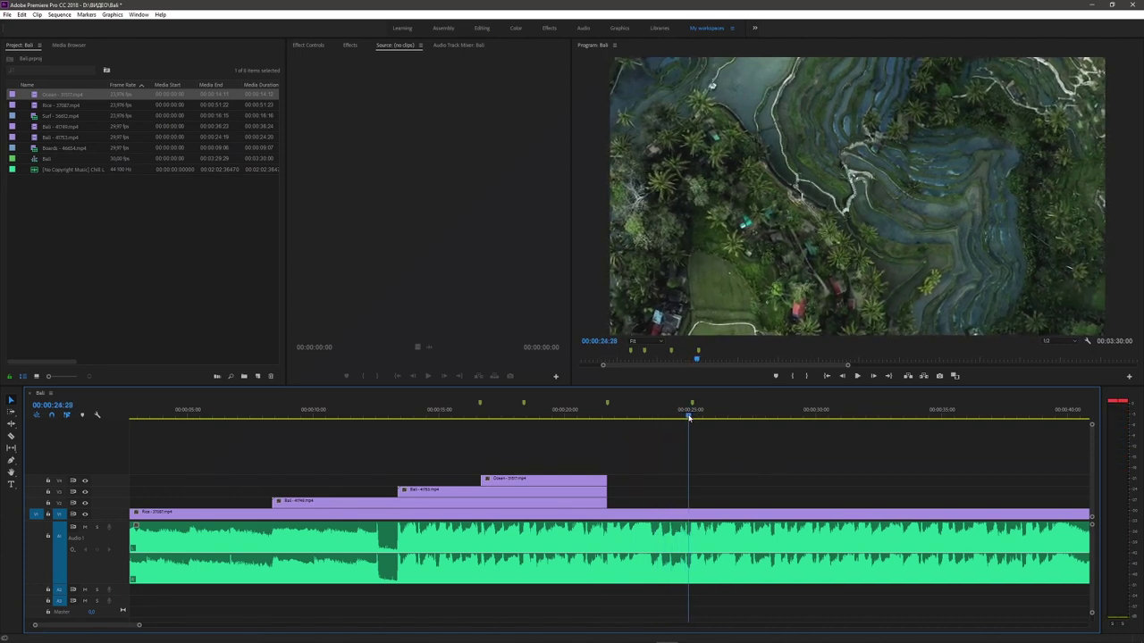
key(space)
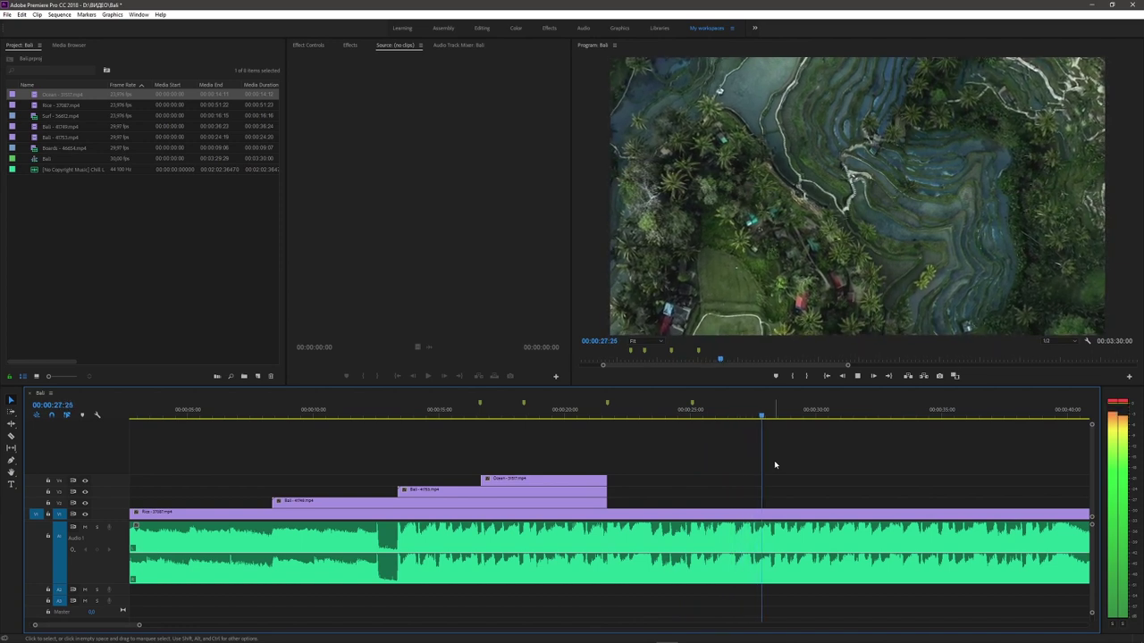
Step: Add timeline markers at 00:00:28:10 and 00:00:31:20, then zoom out to the whole sequence
click(774, 416)
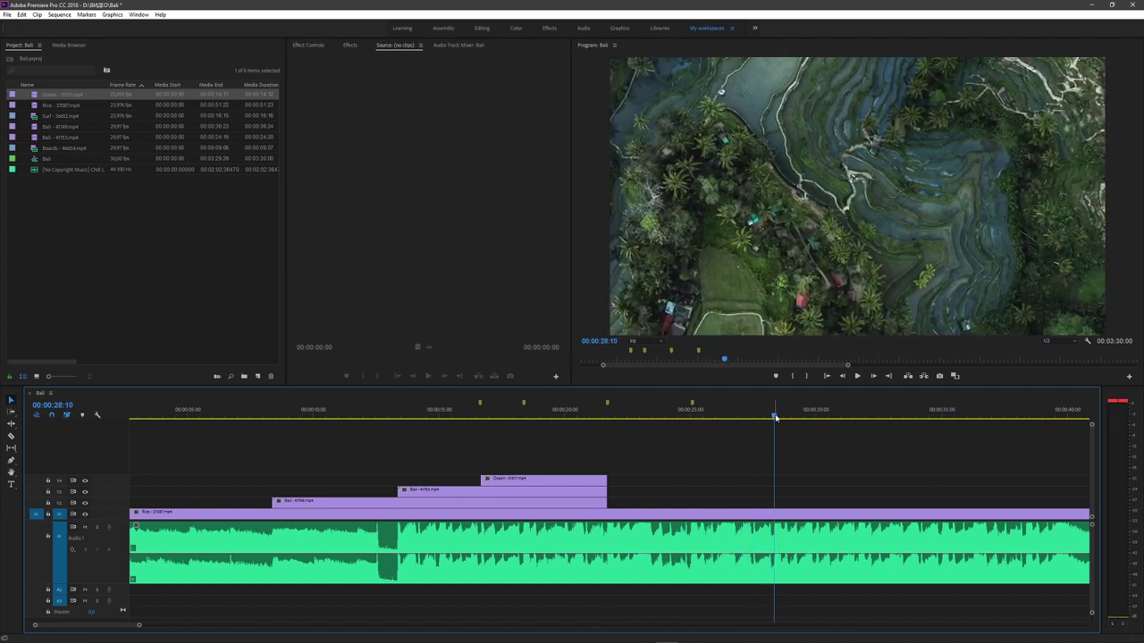
key(m)
click(774, 416)
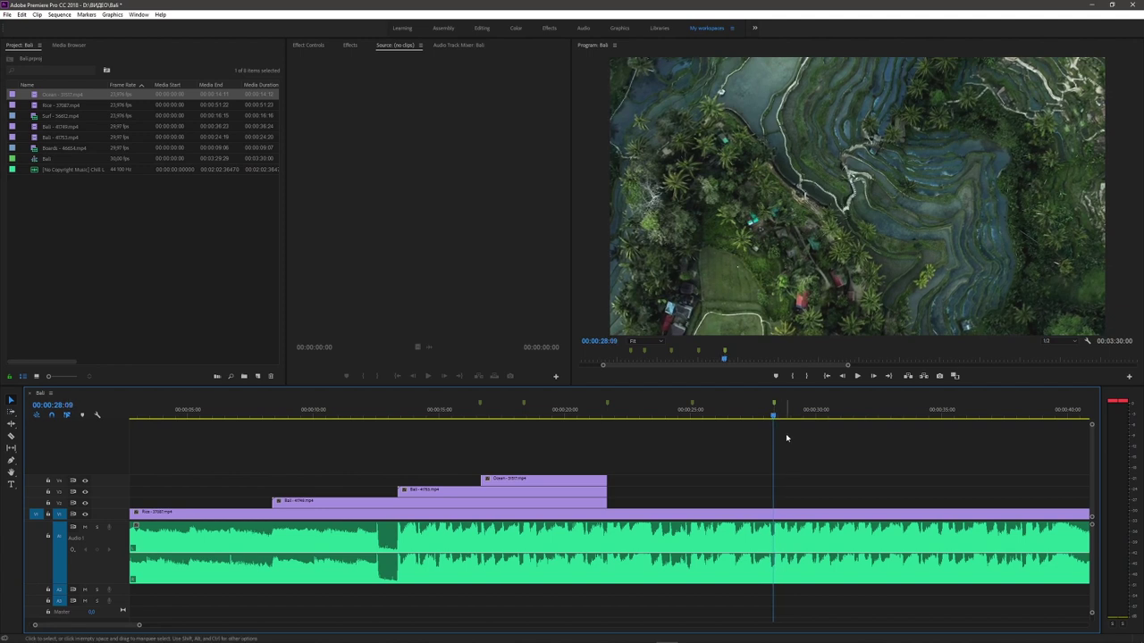
key(space)
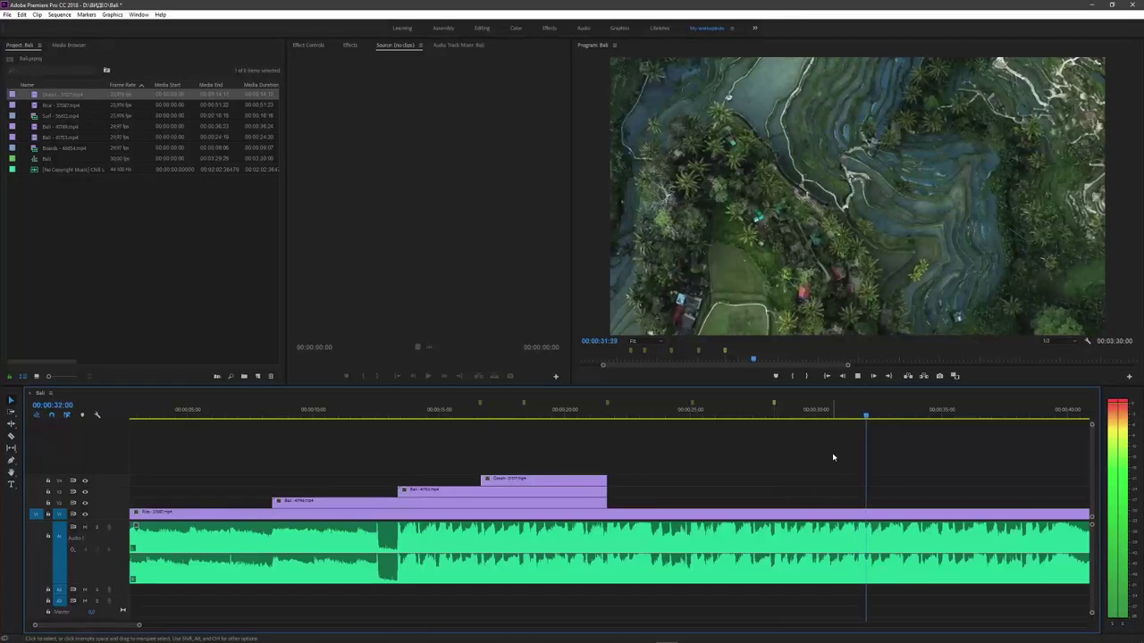
click(858, 417)
key(m)
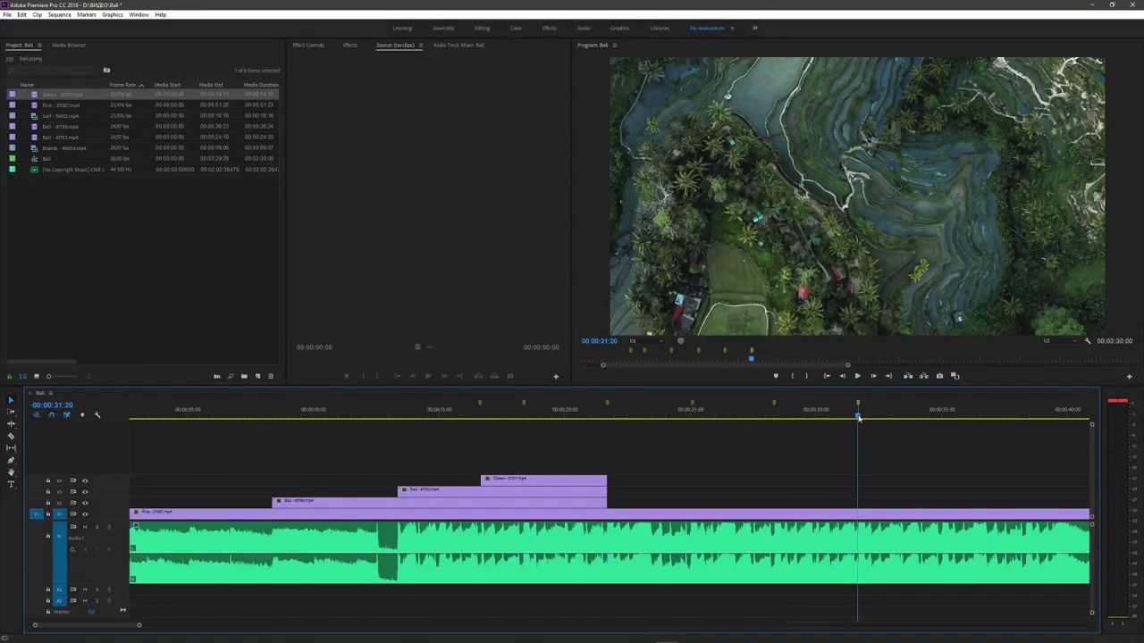
key(minus)
key(minus)
key(minus)
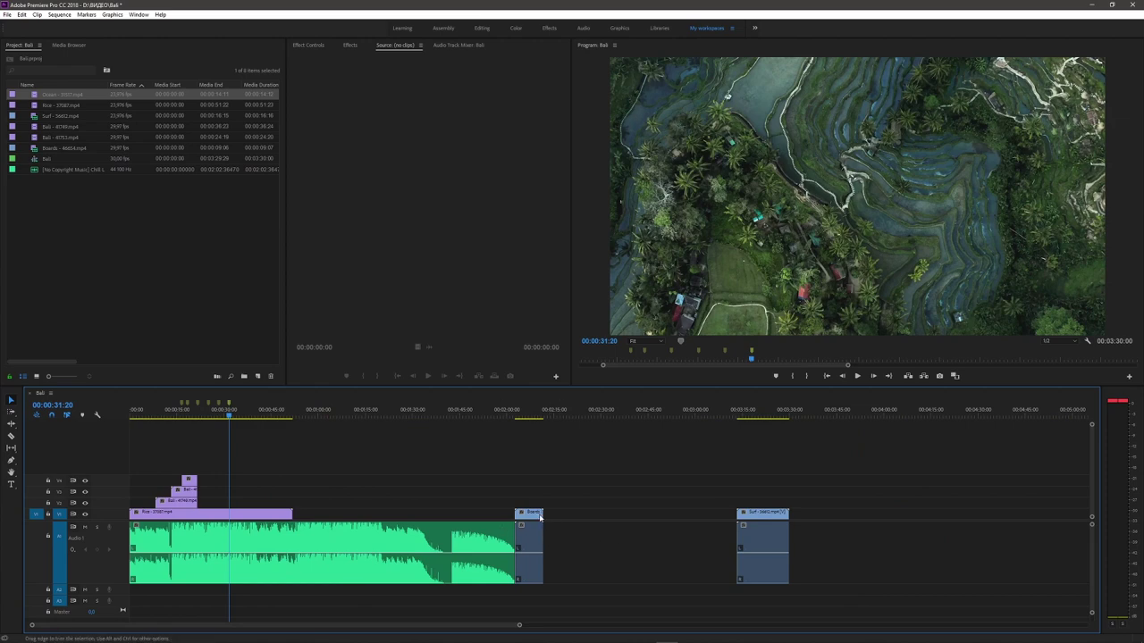
Step: Drag the Boards clip later to start near 02:27 and scrub through it to preview
drag(294, 452, 534, 467)
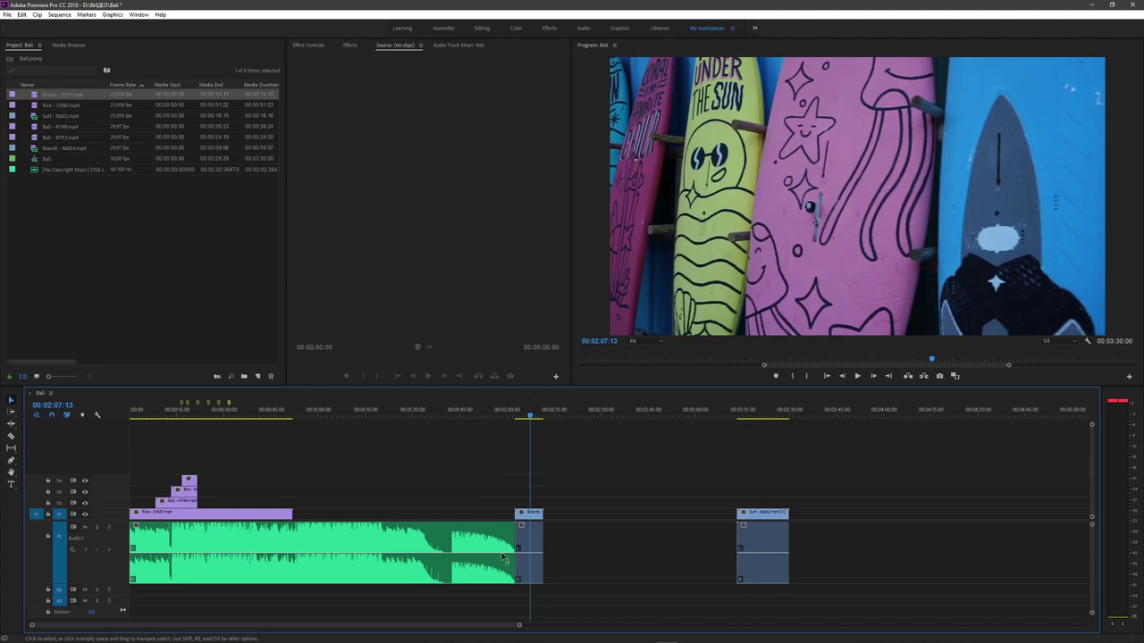
drag(534, 525, 606, 537)
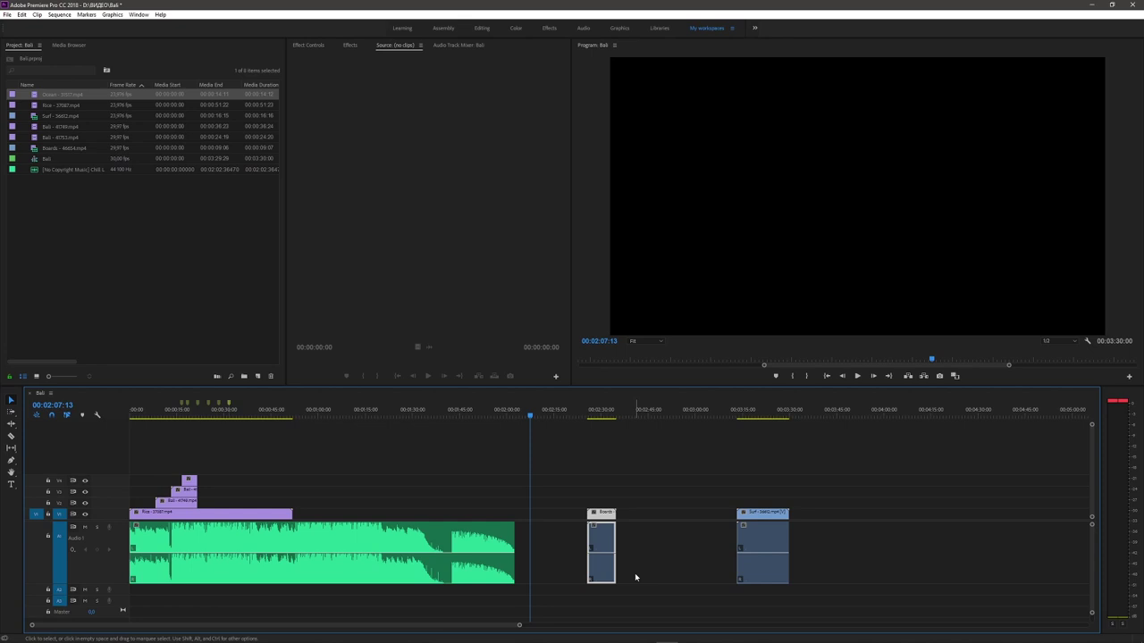
drag(578, 415, 591, 424)
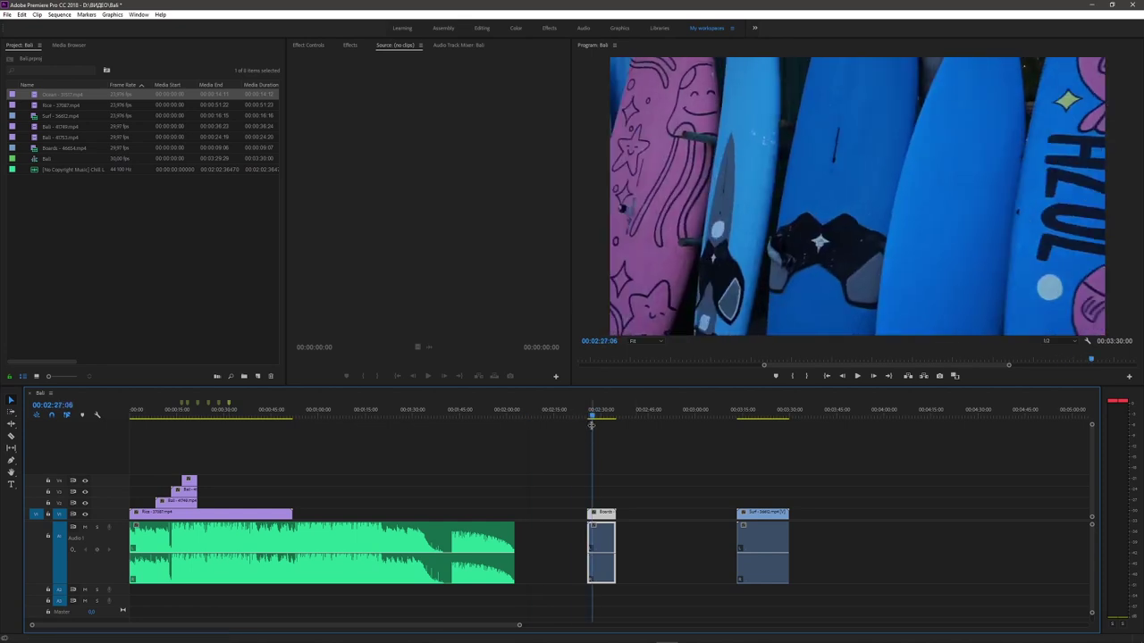
drag(594, 417, 597, 417)
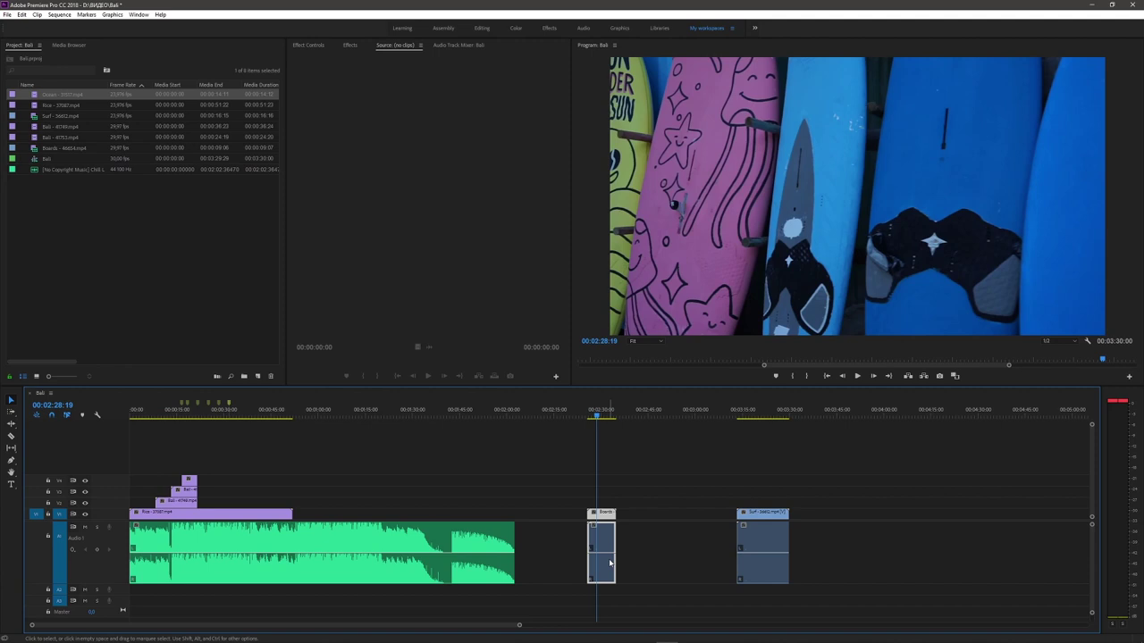
Step: Unlink and delete the Boards audio, then place Boards on V2 near 45 seconds
right_click(608, 516)
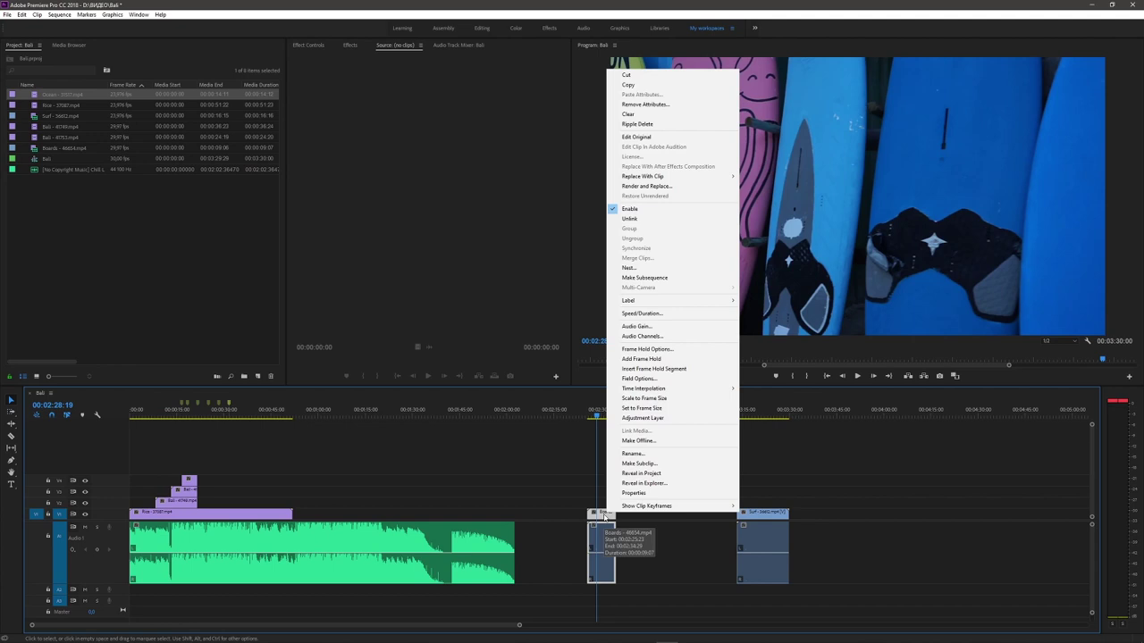
click(604, 538)
drag(604, 538, 626, 549)
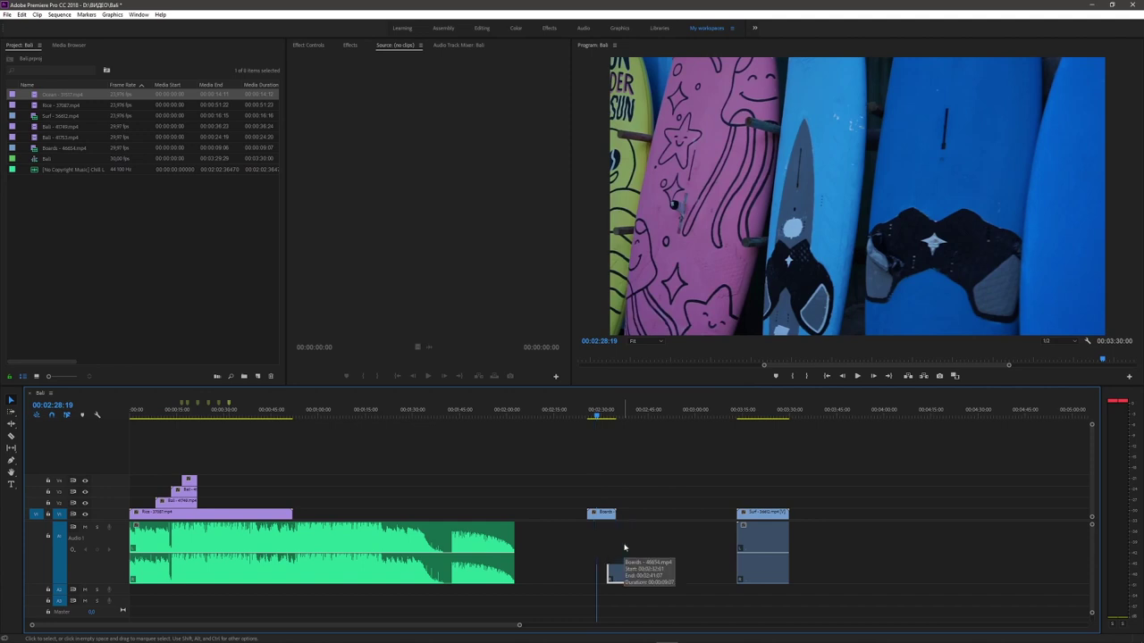
key(Delete)
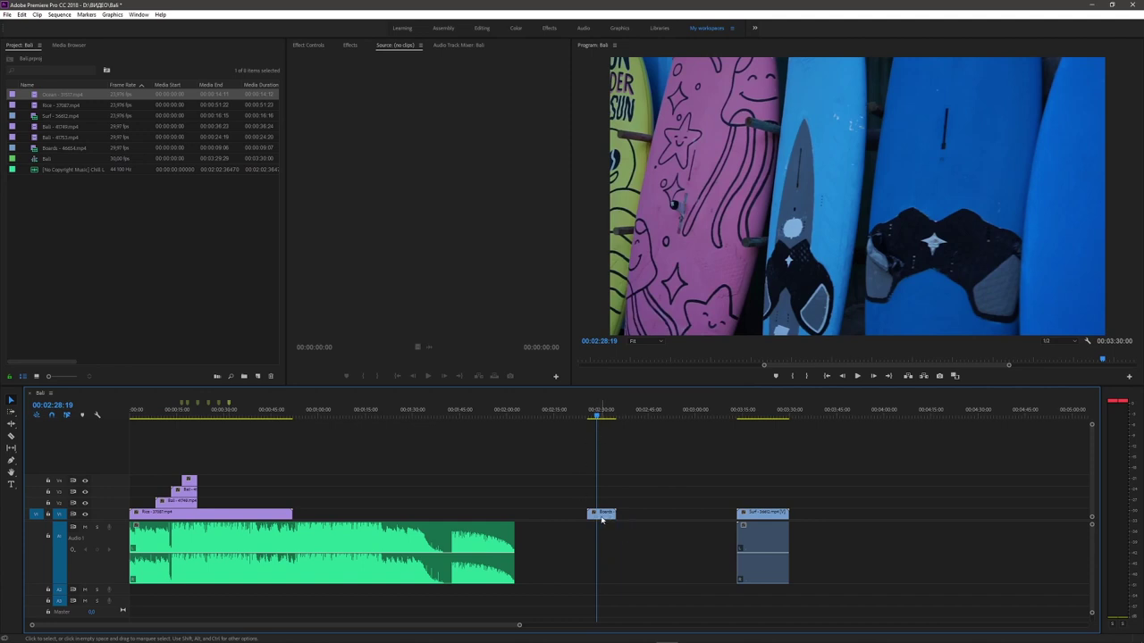
drag(602, 518, 284, 496)
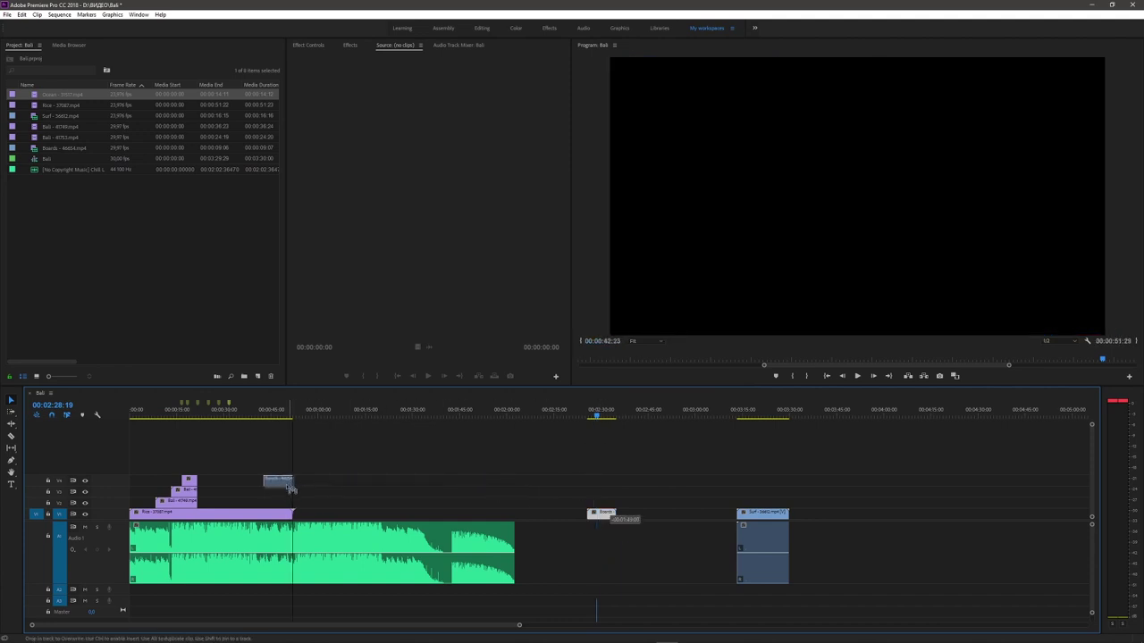
Step: Move the Surf clip toward the end of the sequence
drag(765, 517, 564, 518)
scroll(613, 472, up, 6)
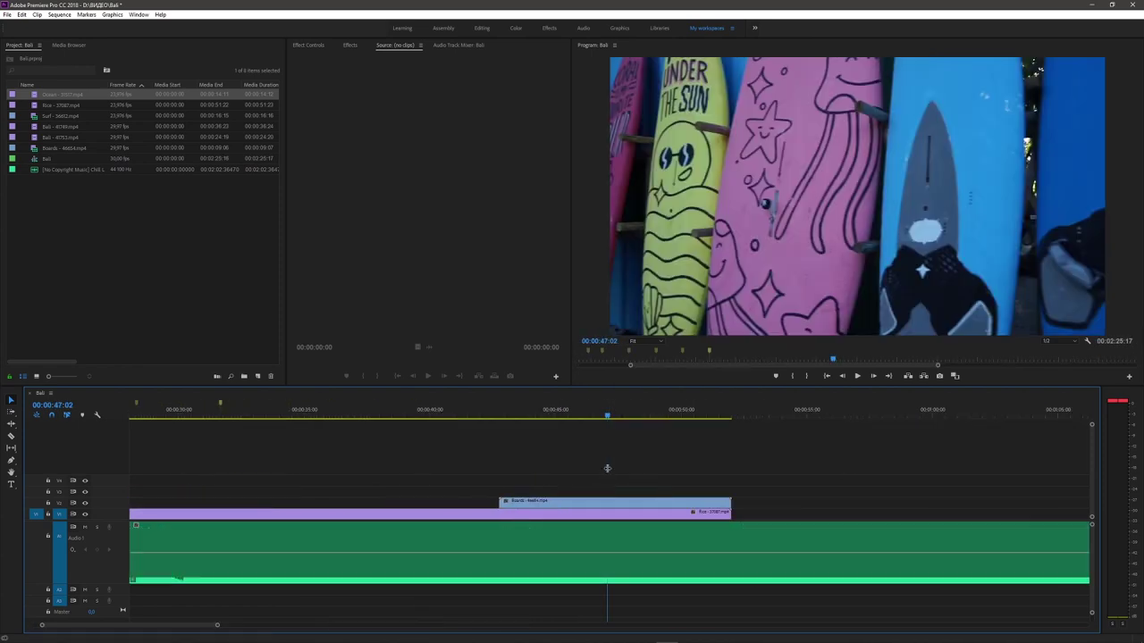
scroll(629, 470, down, 4)
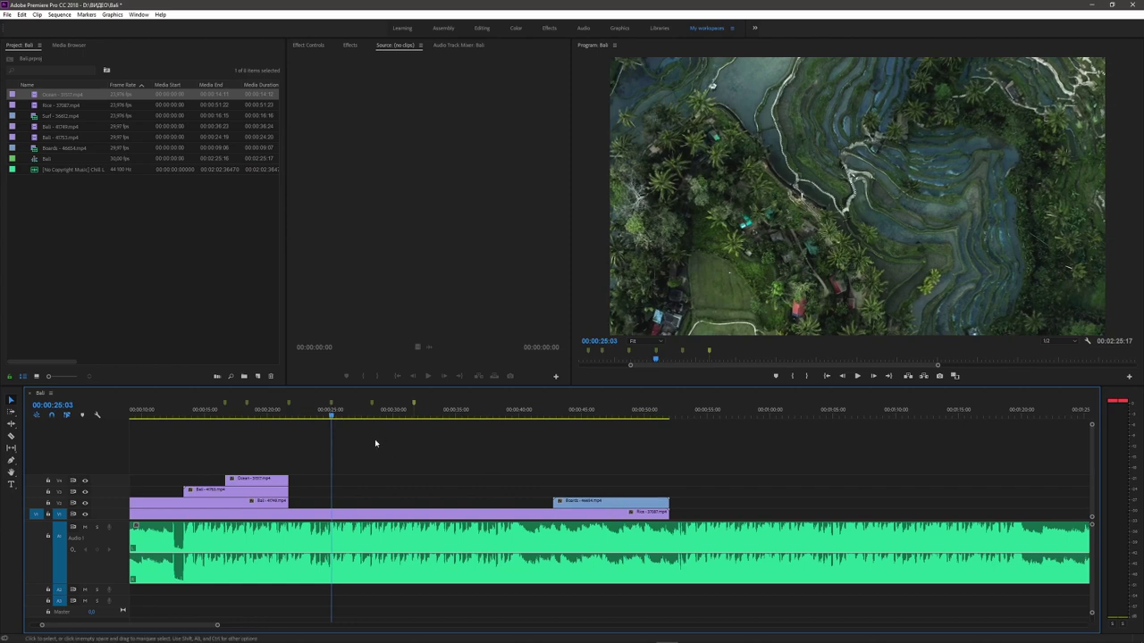
scroll(617, 477, down, 4)
Step: Unlink the Surf clip's audio from its video and delete the audio
click(942, 493)
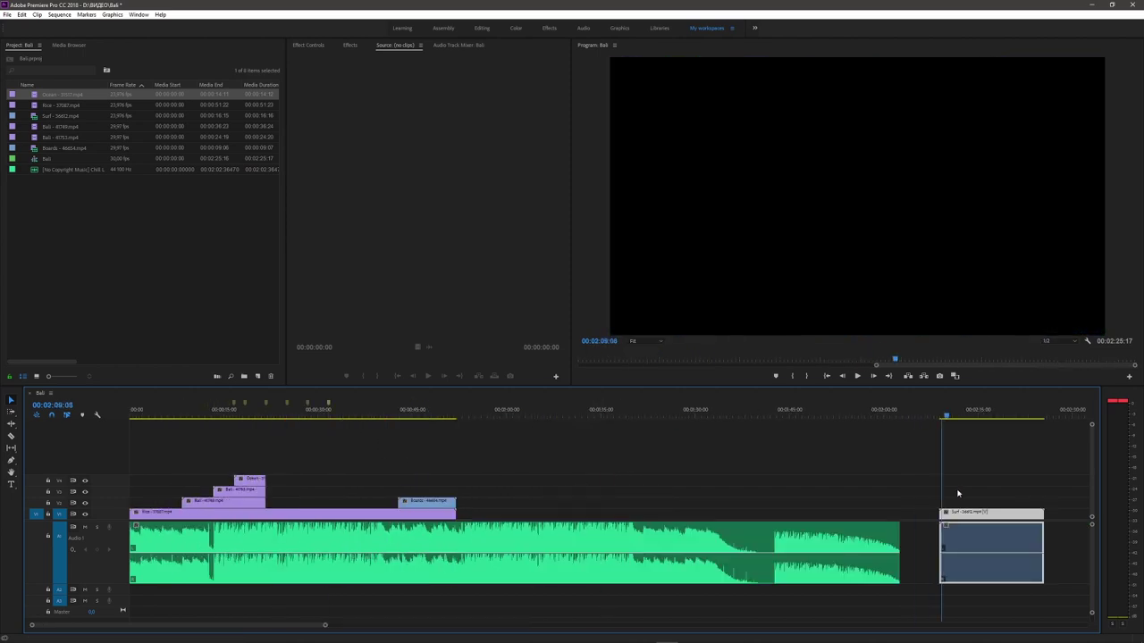
drag(957, 493, 972, 493)
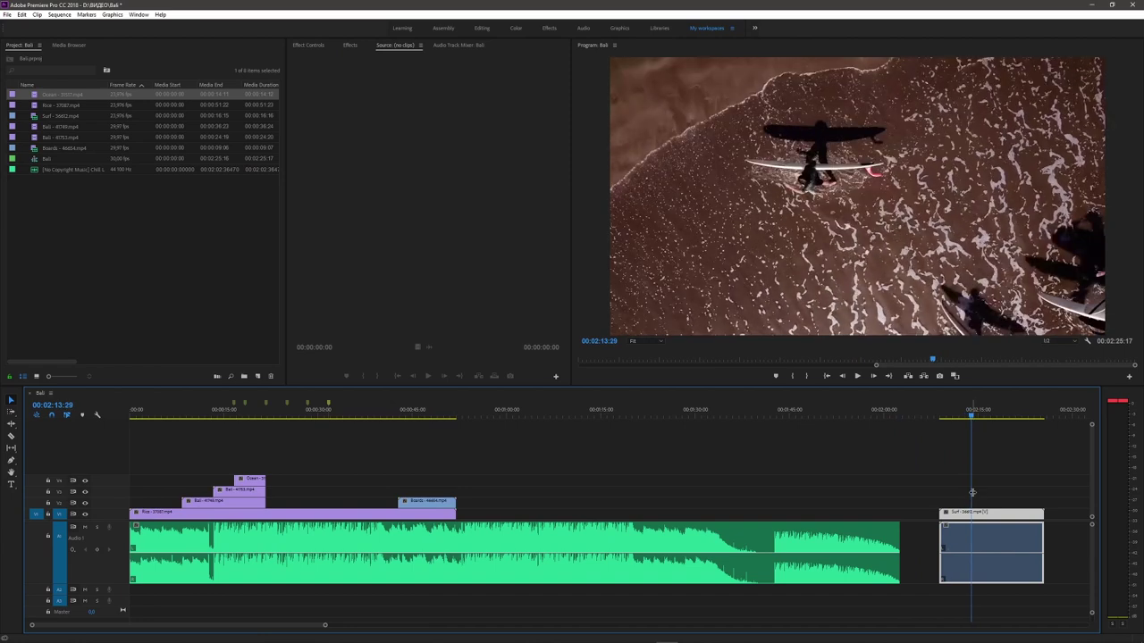
right_click(992, 517)
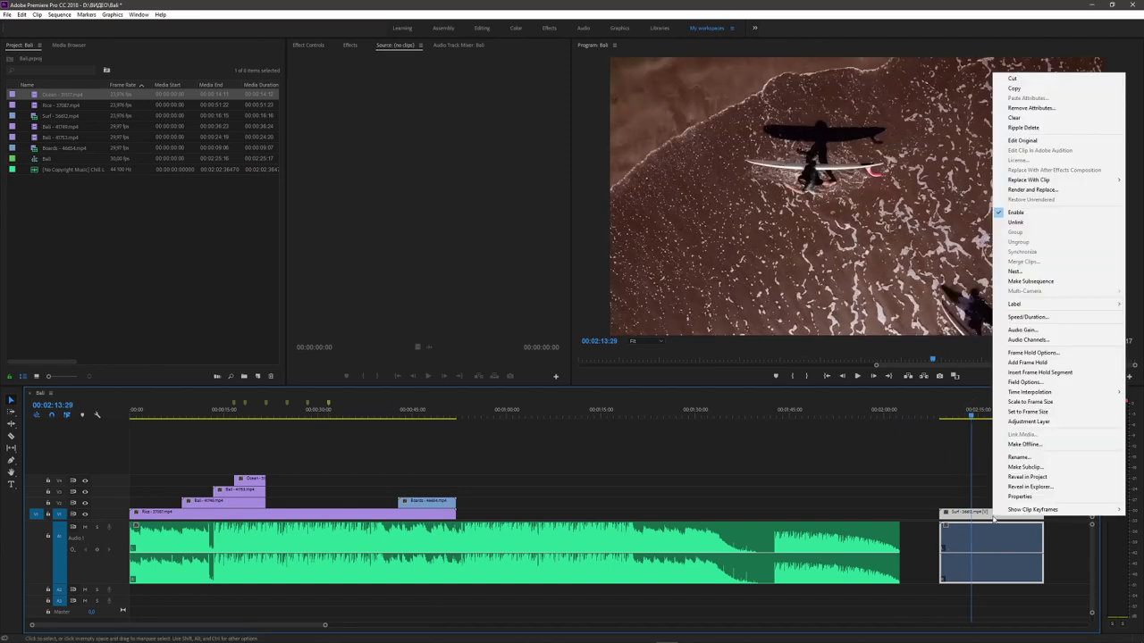
click(1016, 221)
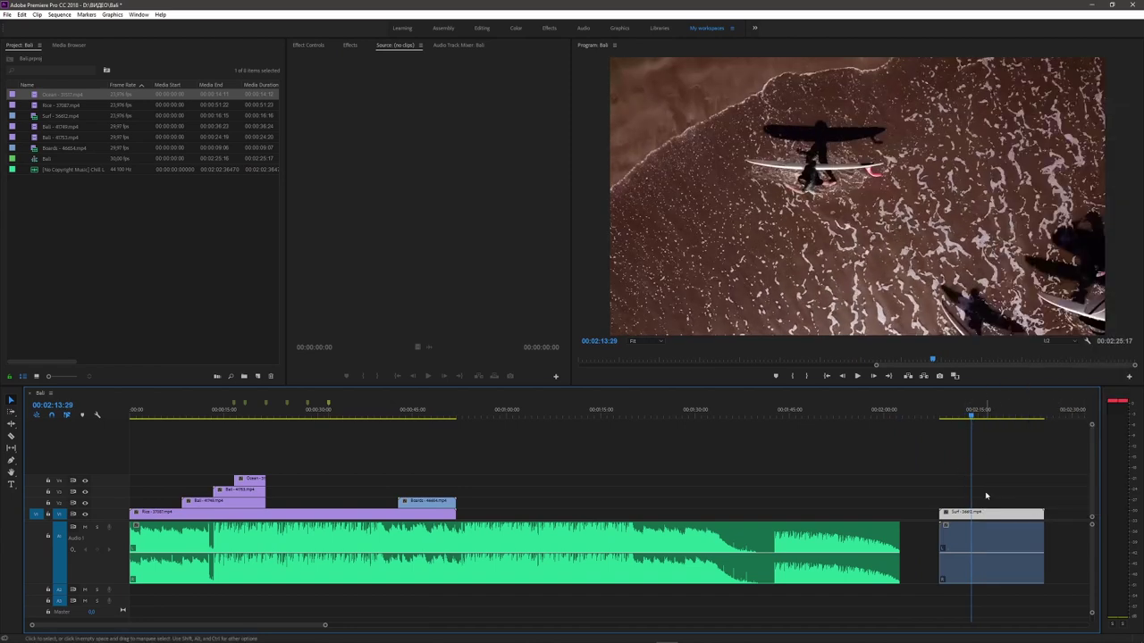
click(989, 548)
key(Delete)
Step: Preview the Surf clip and cut its video at 00:02:11:04
click(940, 413)
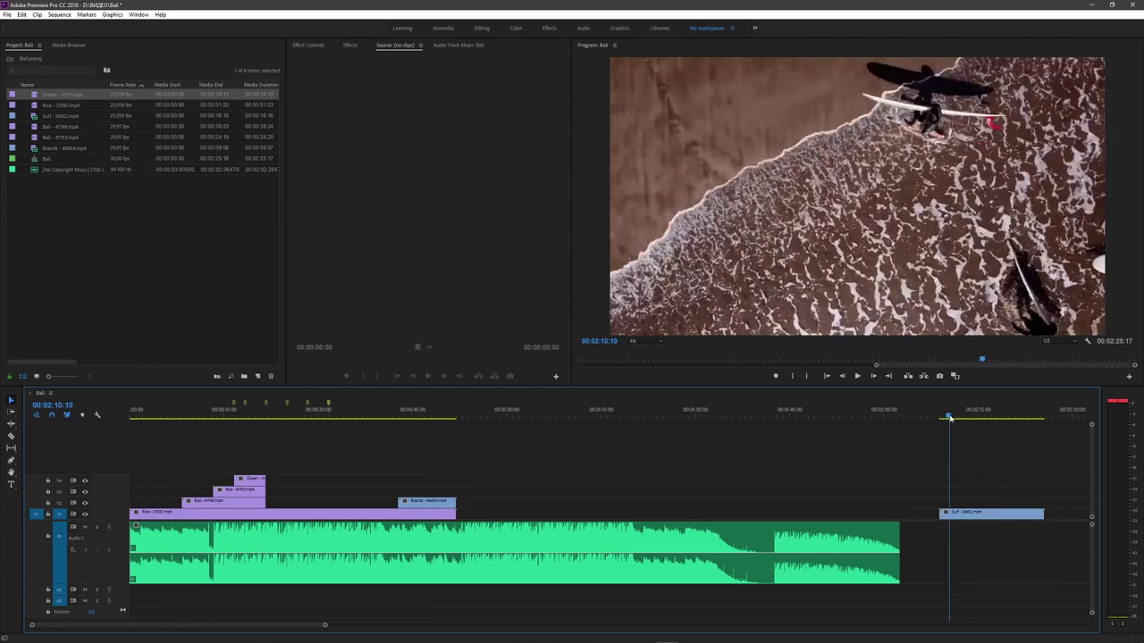
key(space)
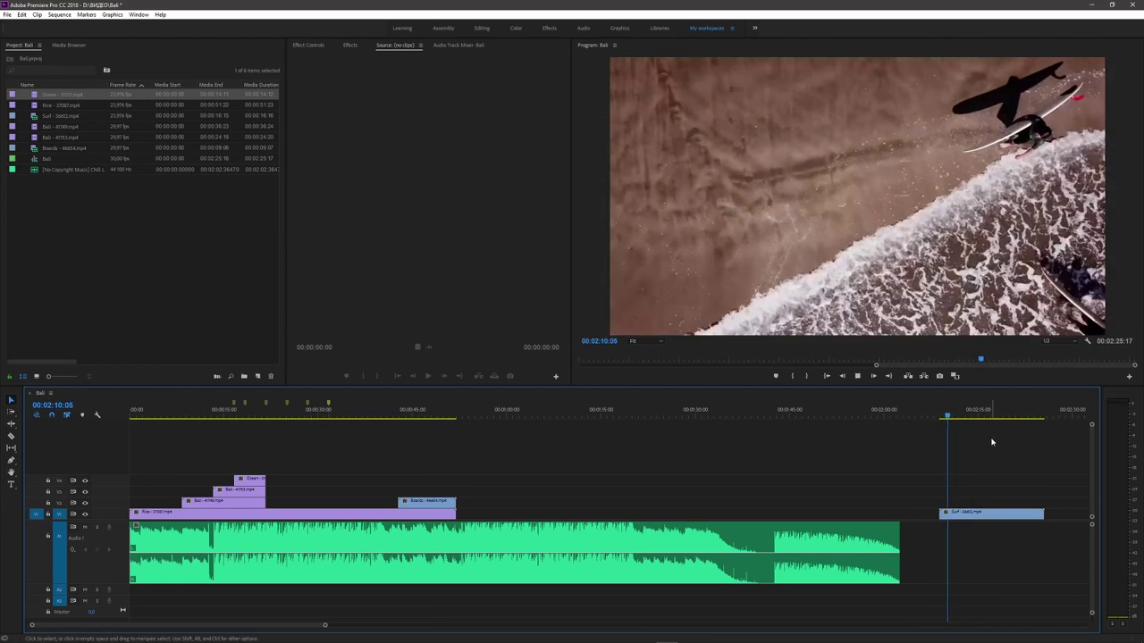
key(space)
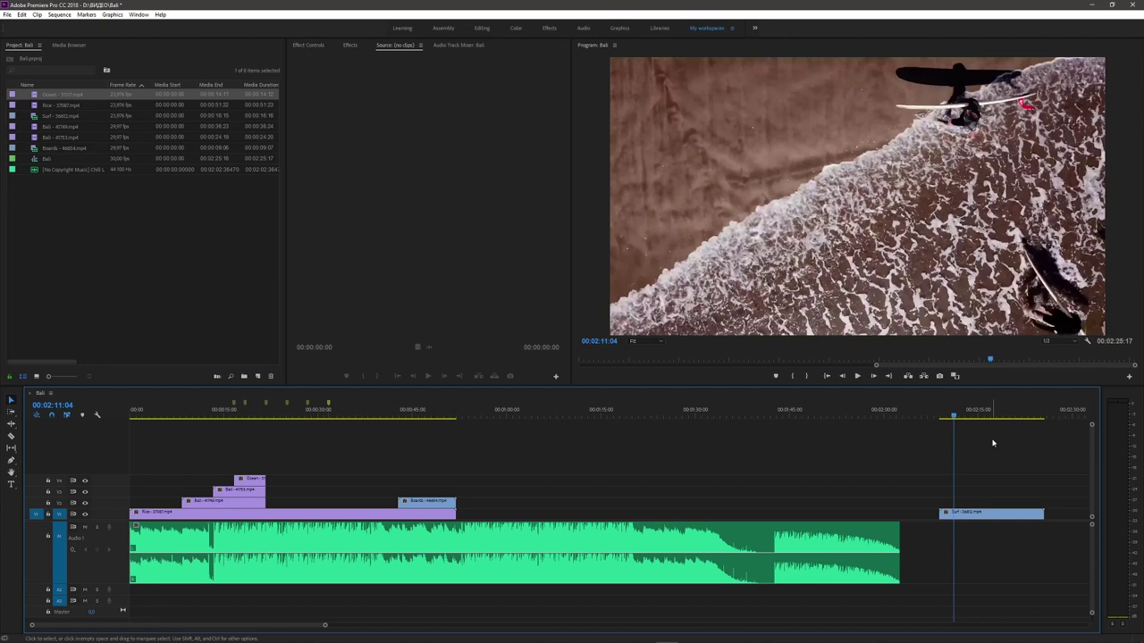
key(c)
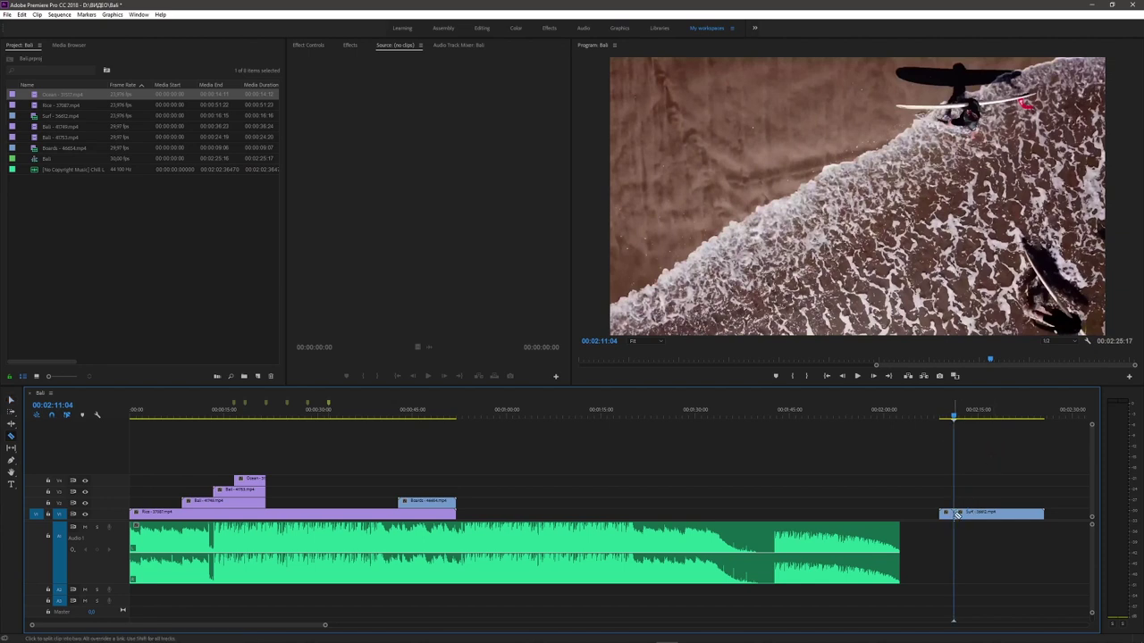
click(955, 515)
key(v)
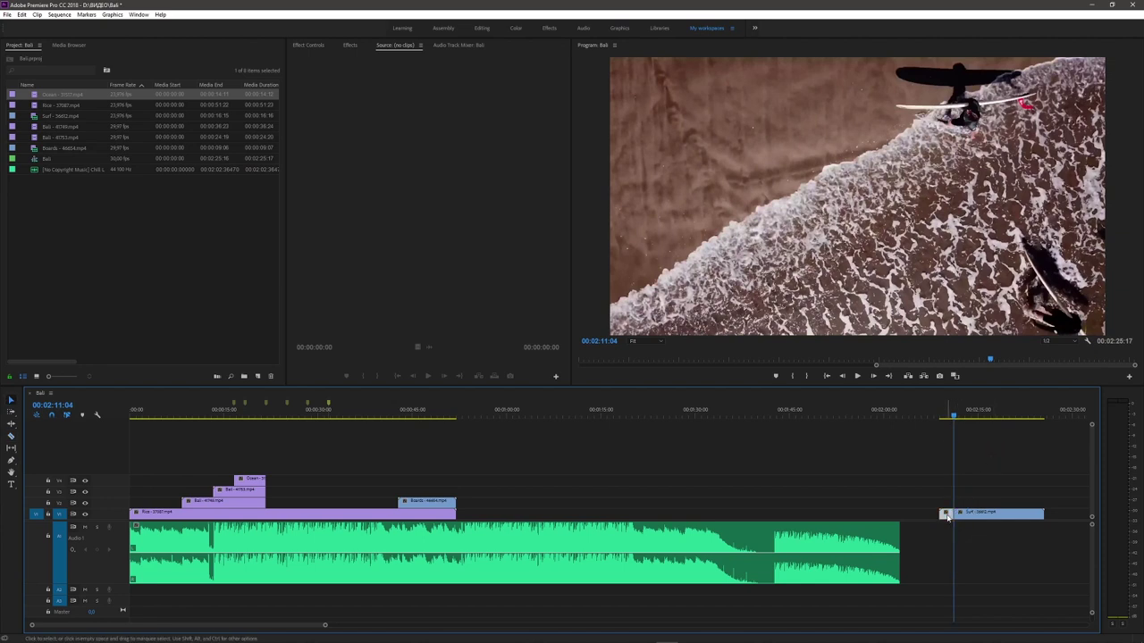
Step: Drag the trimmed Surf clip onto V2 starting about 25 seconds, nudge it later, and preview
mouse_move(985, 514)
mouse_down()
mouse_move(354, 458)
mouse_move(318, 491)
mouse_up()
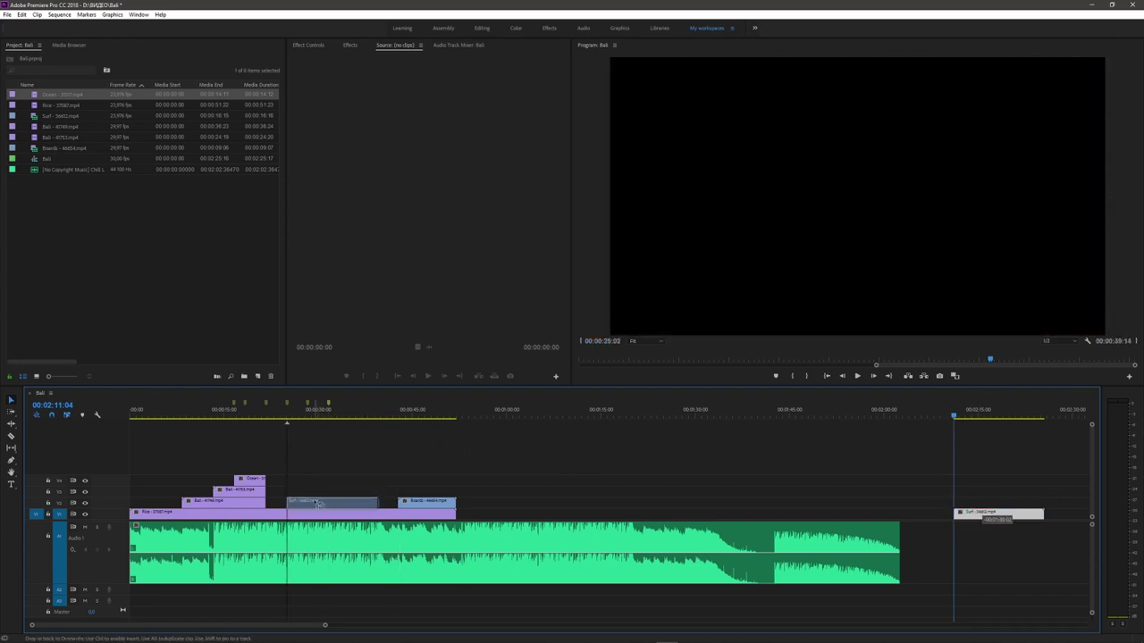
key(ctrl+z)
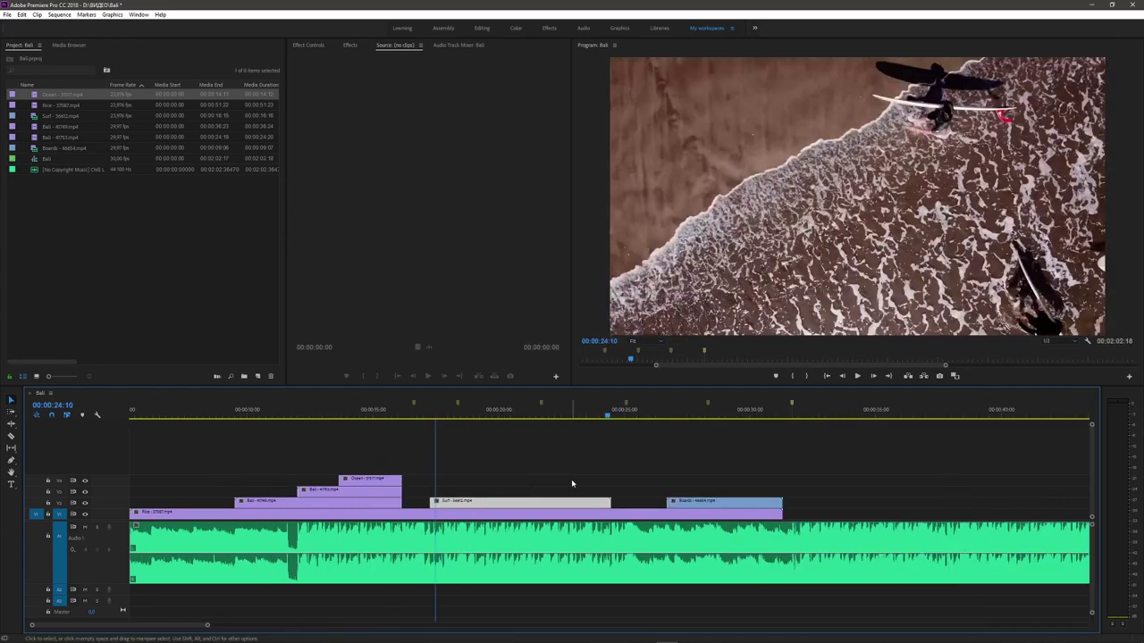
key(ctrl+z)
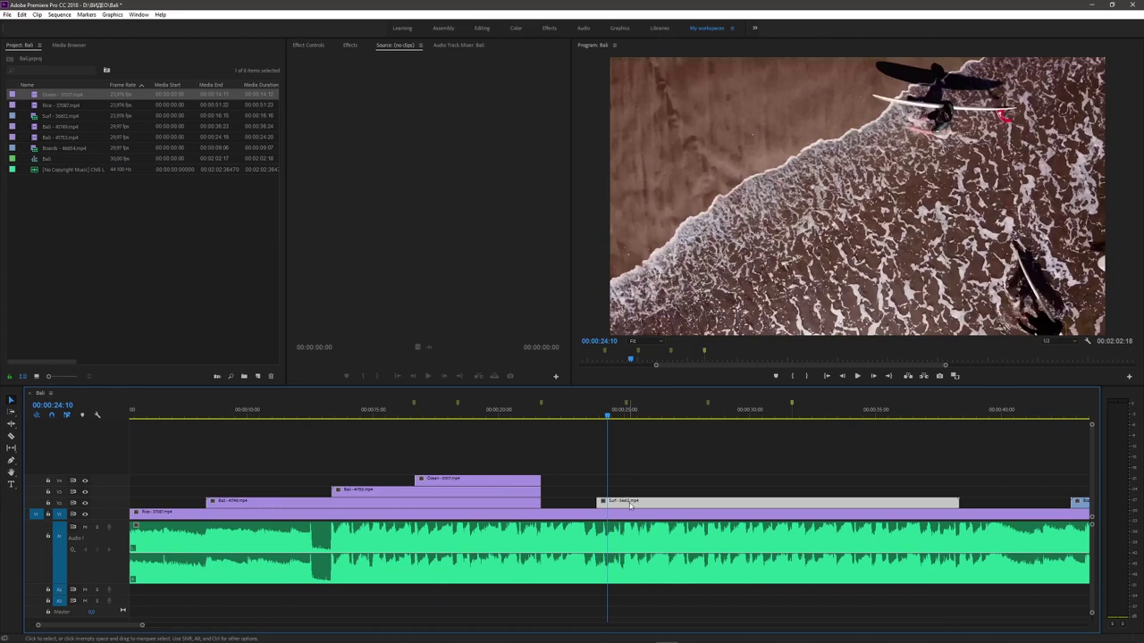
drag(630, 505, 660, 505)
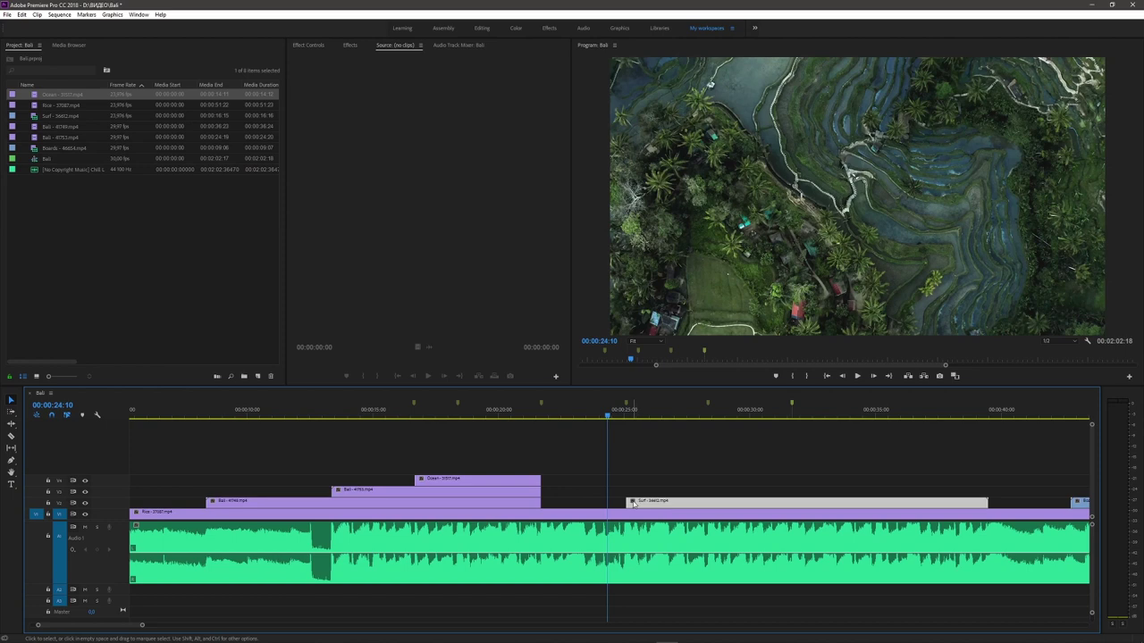
key(space)
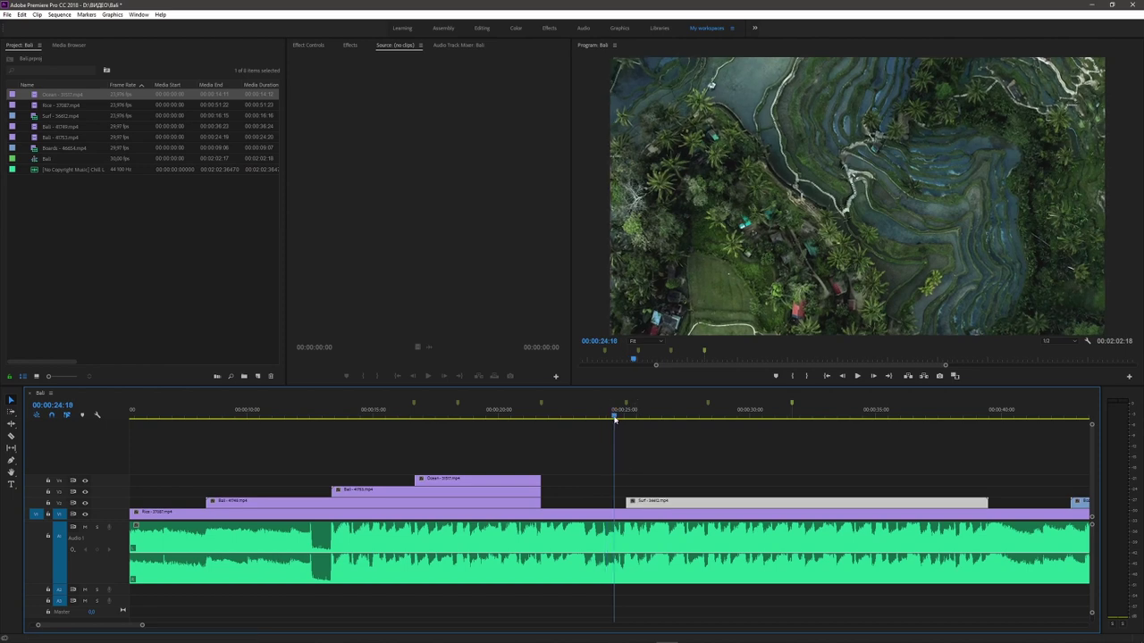
Step: Place Boards on V3 at about 00:00:28 and cut it to end near 31.7 seconds
mouse_move(1081, 503)
mouse_down()
mouse_move(732, 480)
mouse_move(720, 490)
mouse_up()
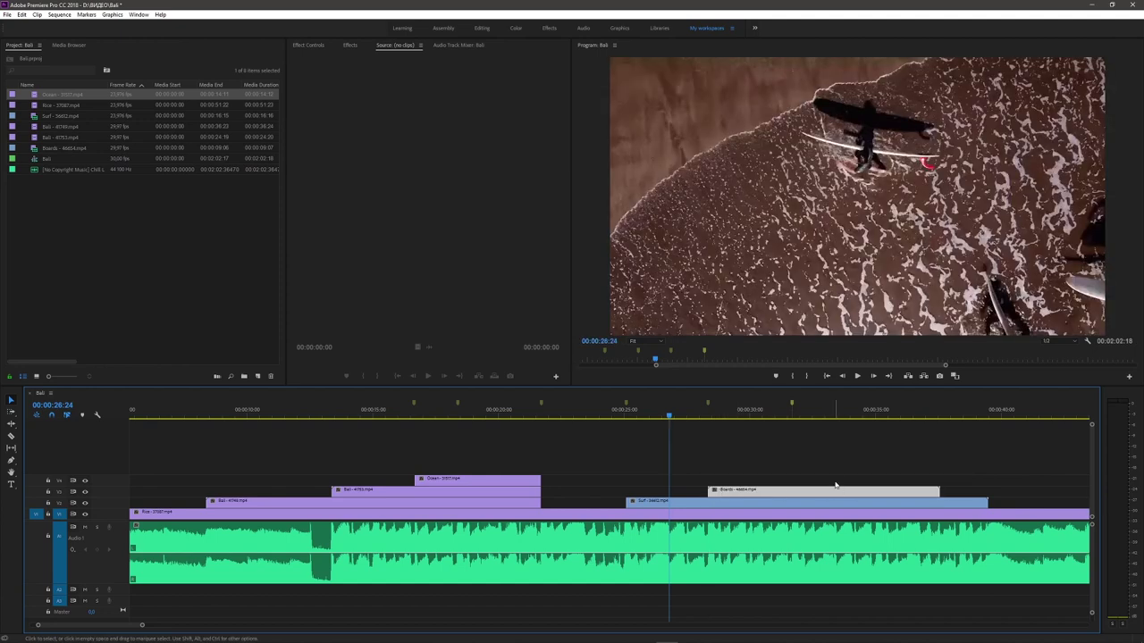
key(c)
click(791, 494)
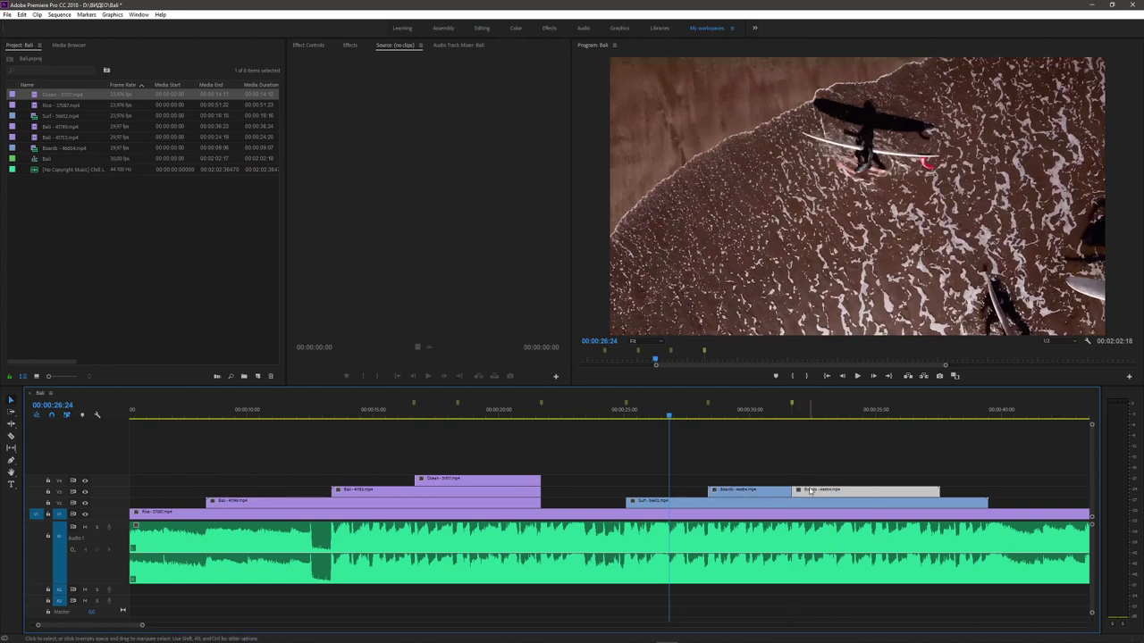
key(Delete)
key(v)
mouse_move(672, 410)
mouse_down()
mouse_move(827, 459)
mouse_move(789, 456)
mouse_up()
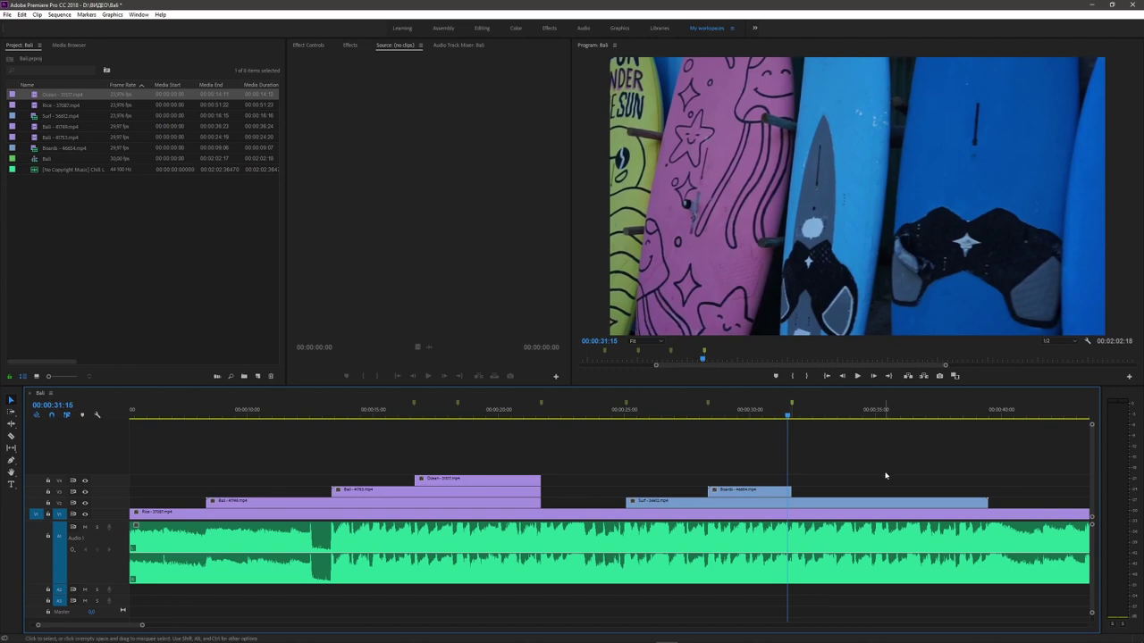
Step: Cut the Surf clip at 00:00:34:29 and delete its tail
key(space)
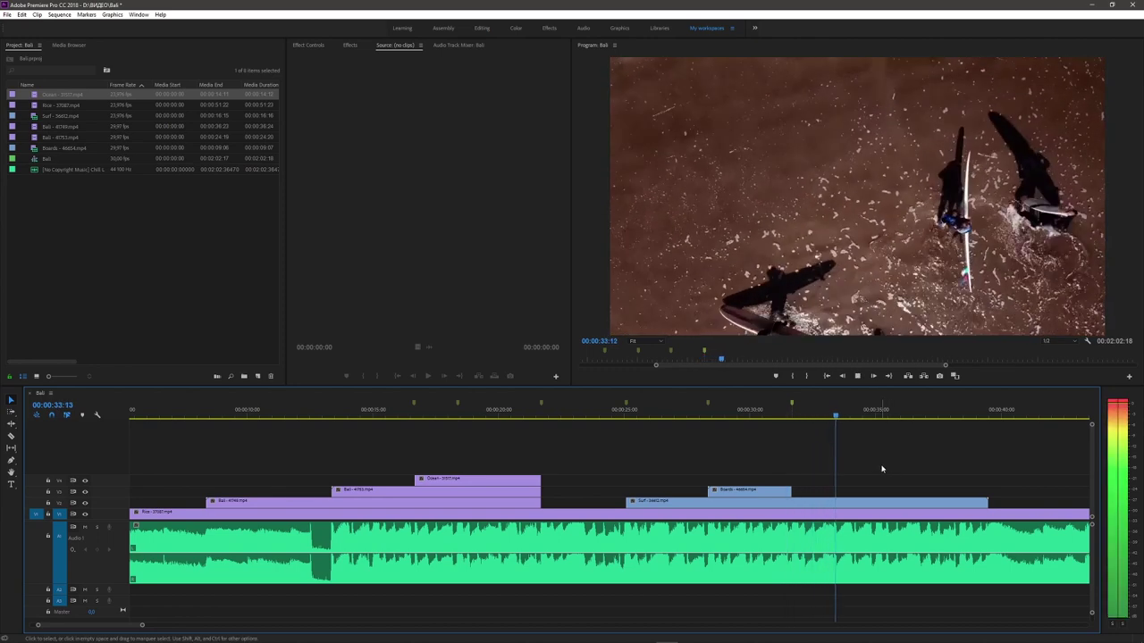
key(space)
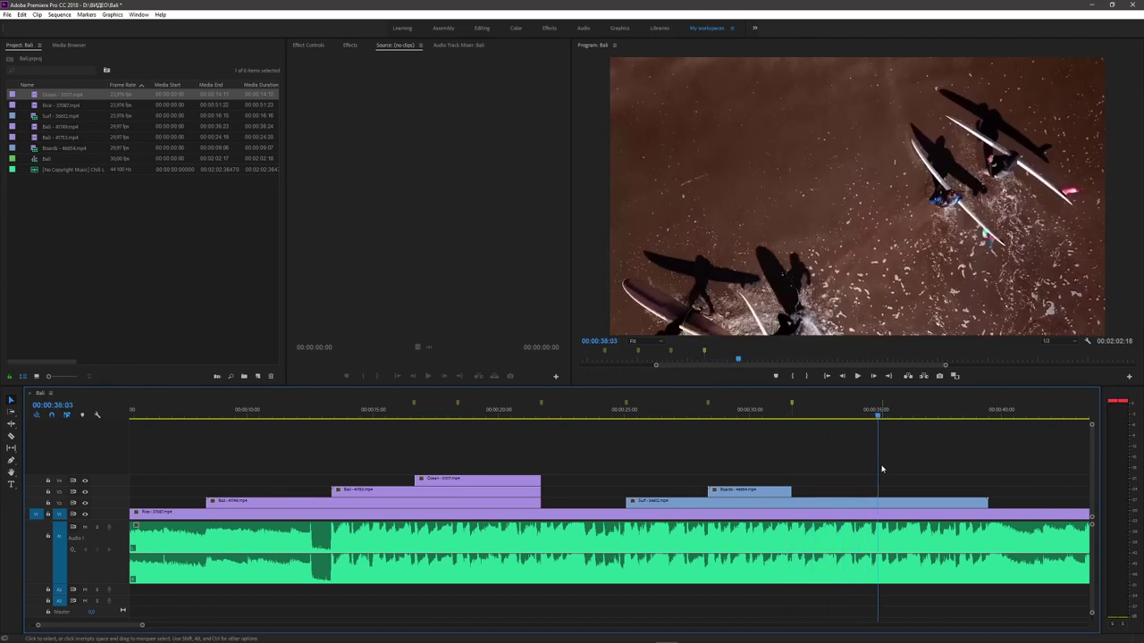
key(c)
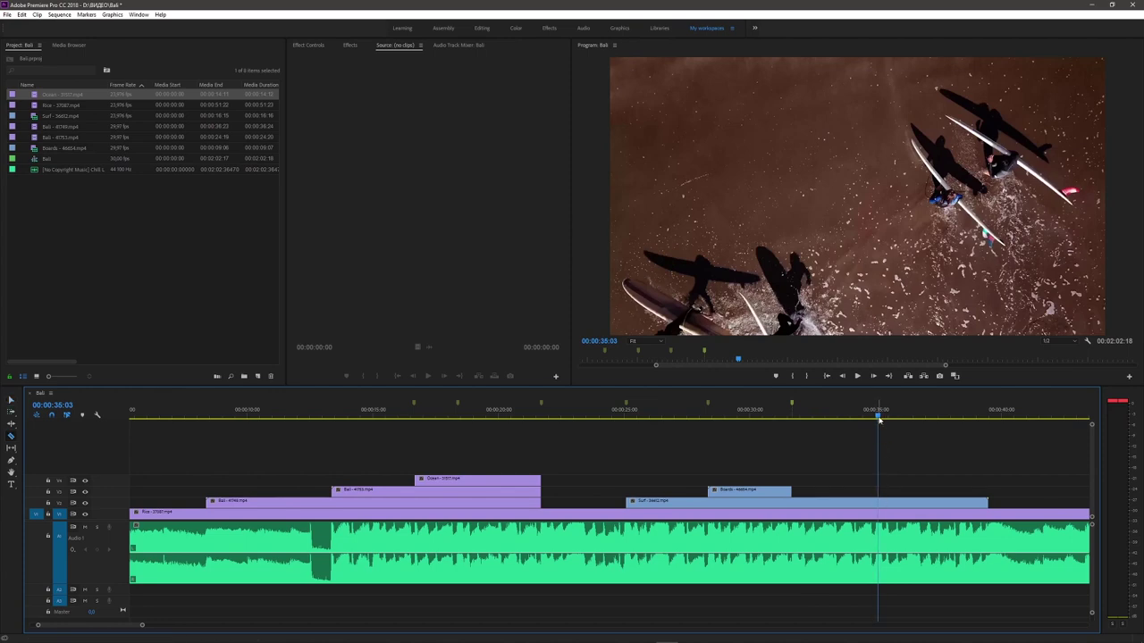
click(875, 416)
click(877, 502)
key(v)
click(916, 503)
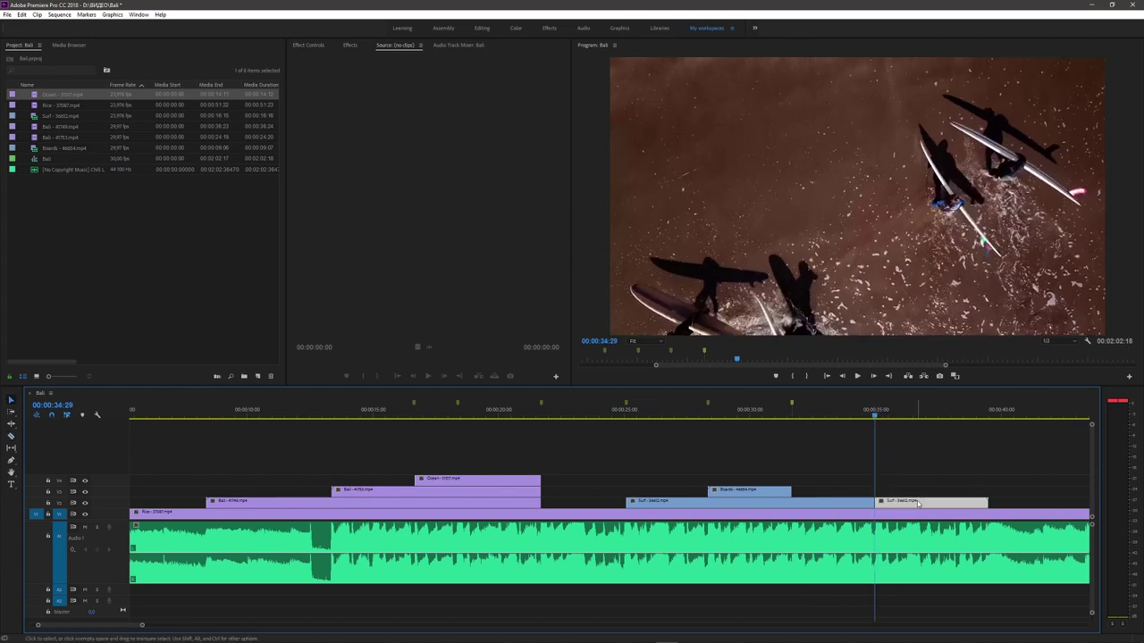
key(Delete)
Step: Move the playhead to about 00:00:36:22 and zoom out to the whole sequence
key(Right)
key(Right)
key(Right)
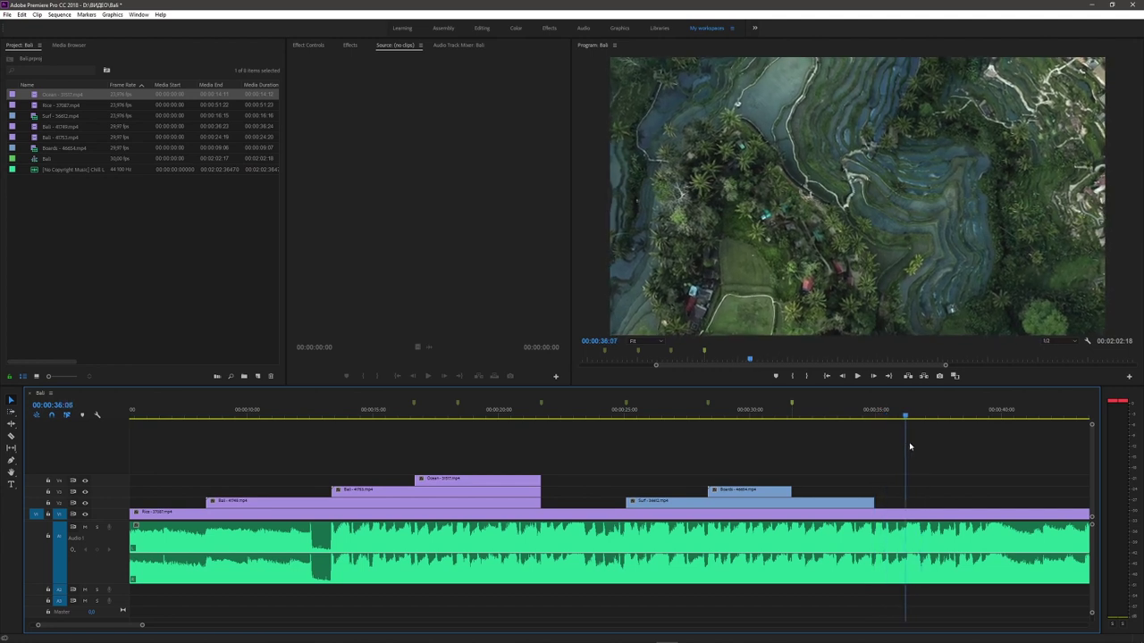
key(Right)
key(Right)
drag(893, 449, 914, 448)
key(minus)
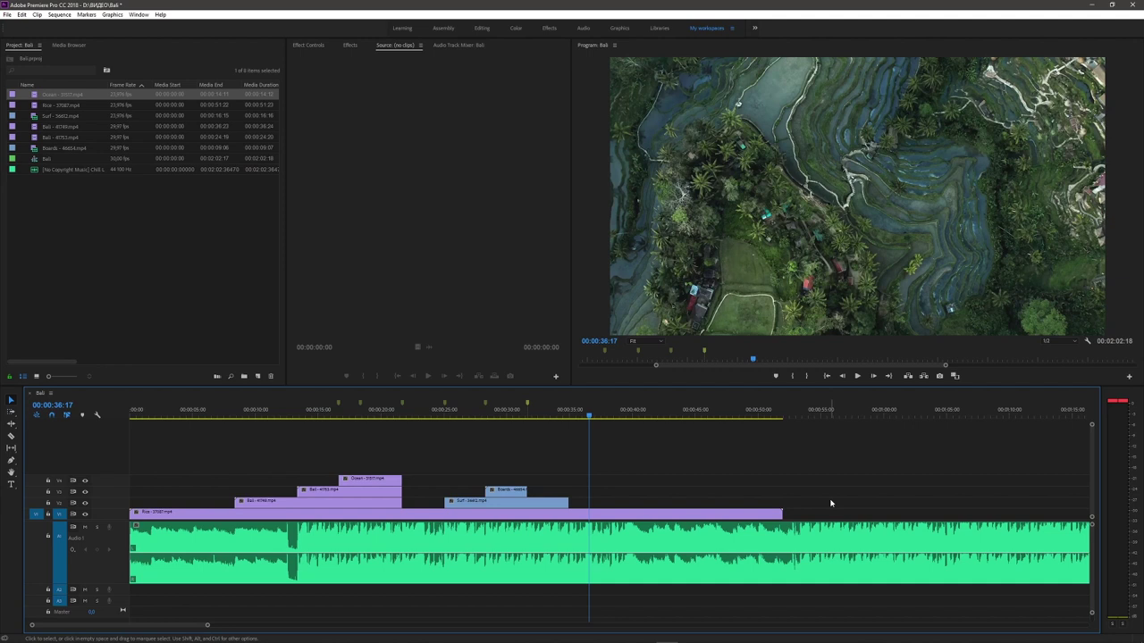
Step: Split the Rice clip at 00:00:36:26 and cut the A1 music clip a few seconds later
key(space)
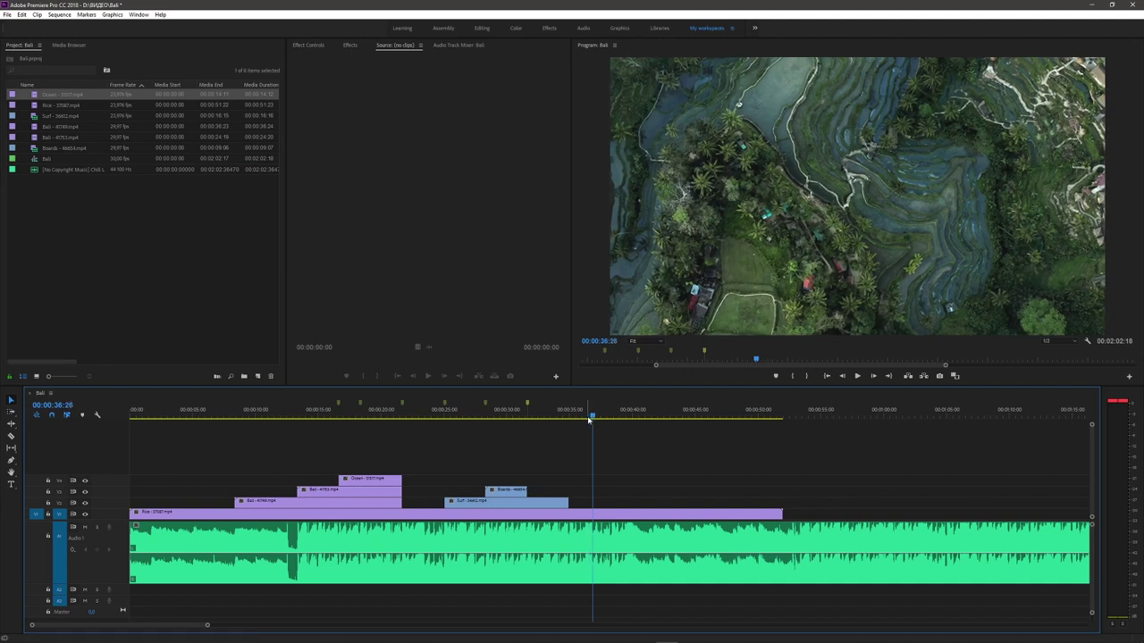
key(c)
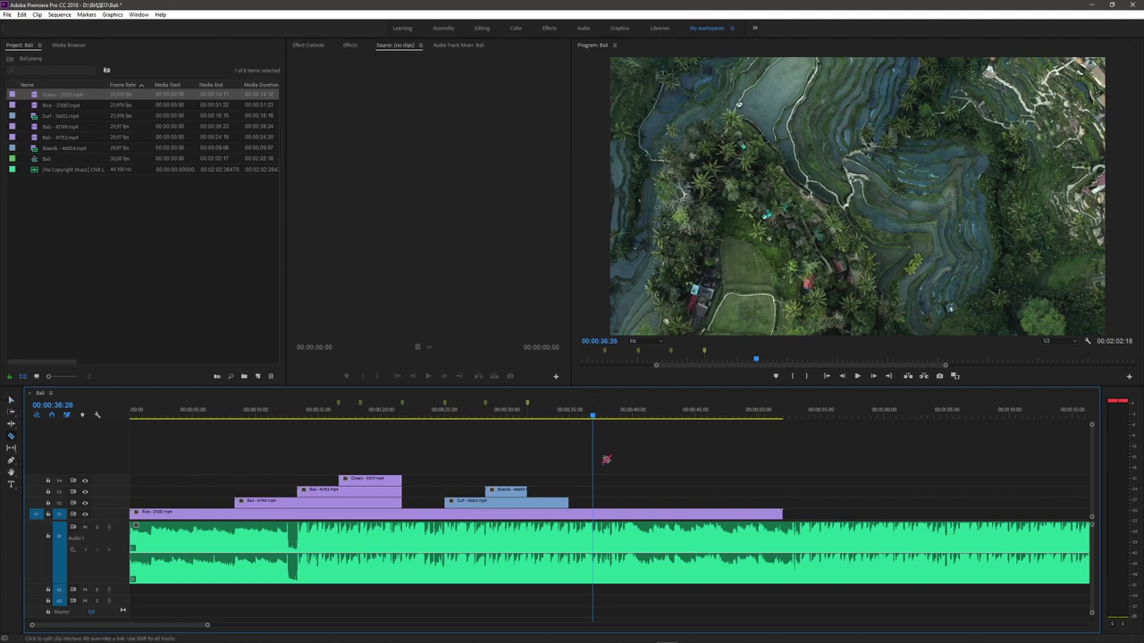
click(594, 513)
click(648, 558)
key(v)
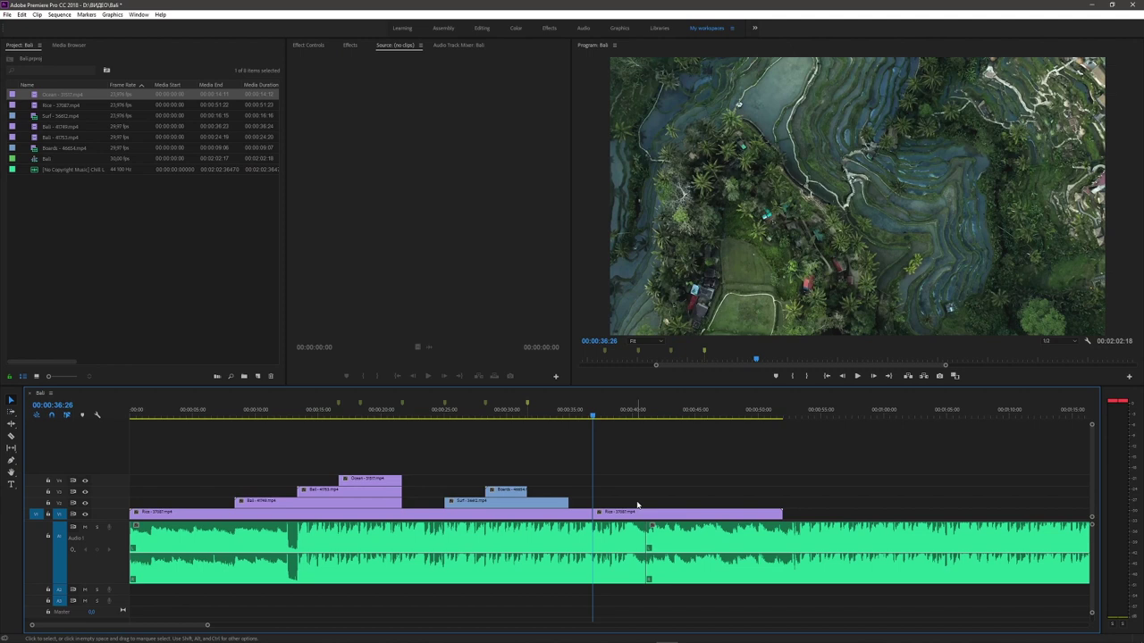
Step: Delete the leftover music and Rice footage past the cut, then add a volume keyframe at 36:26 with the Pen tool
click(763, 544)
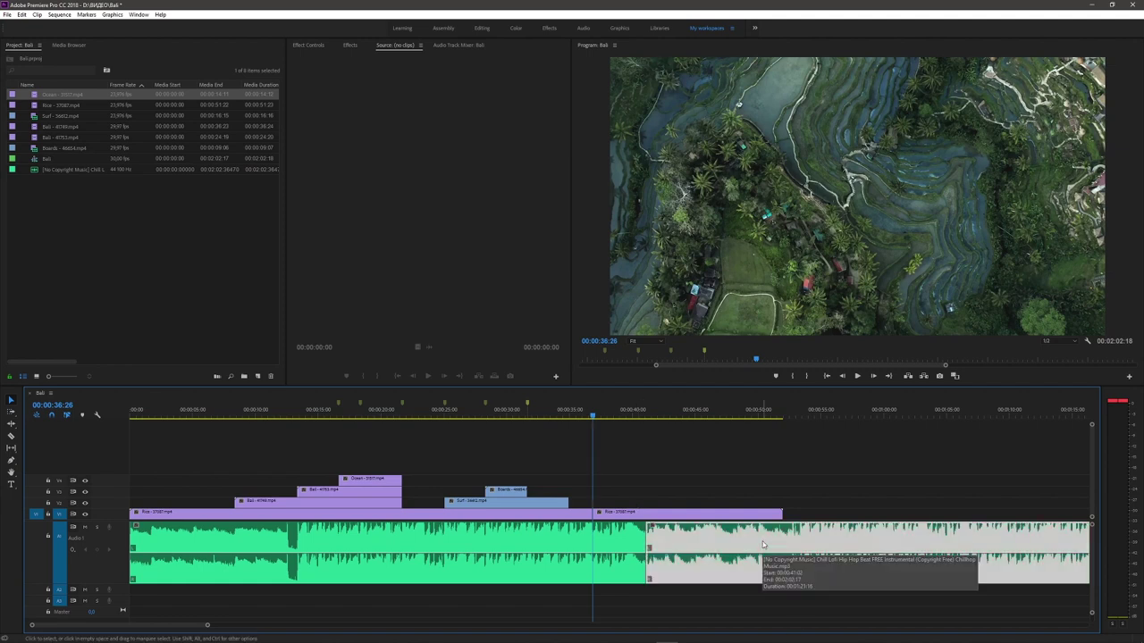
key(Delete)
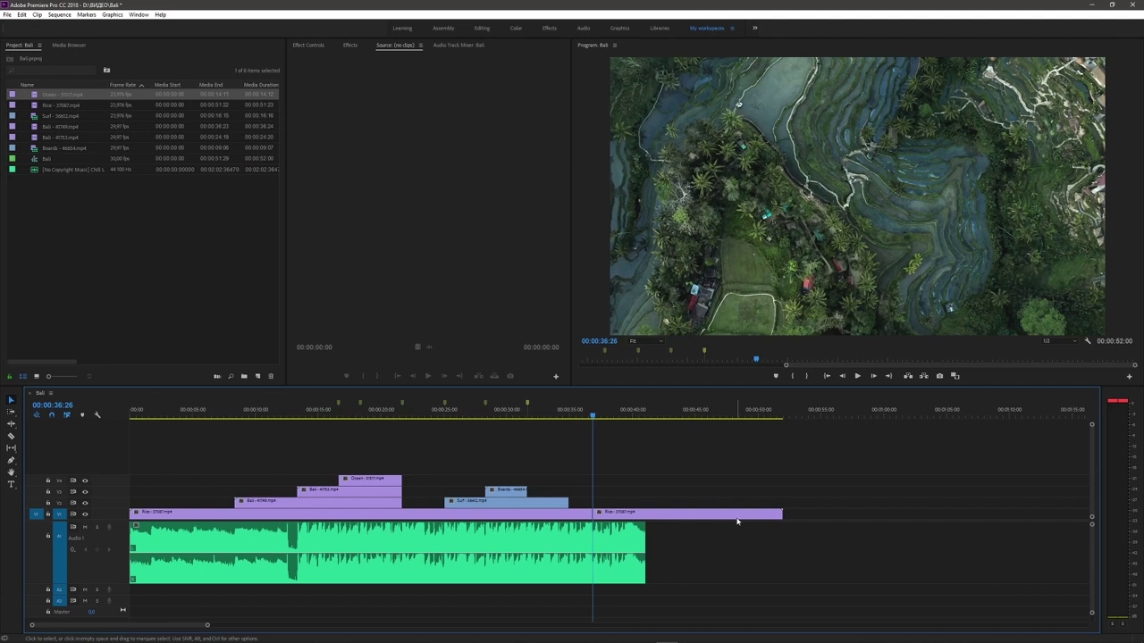
click(737, 516)
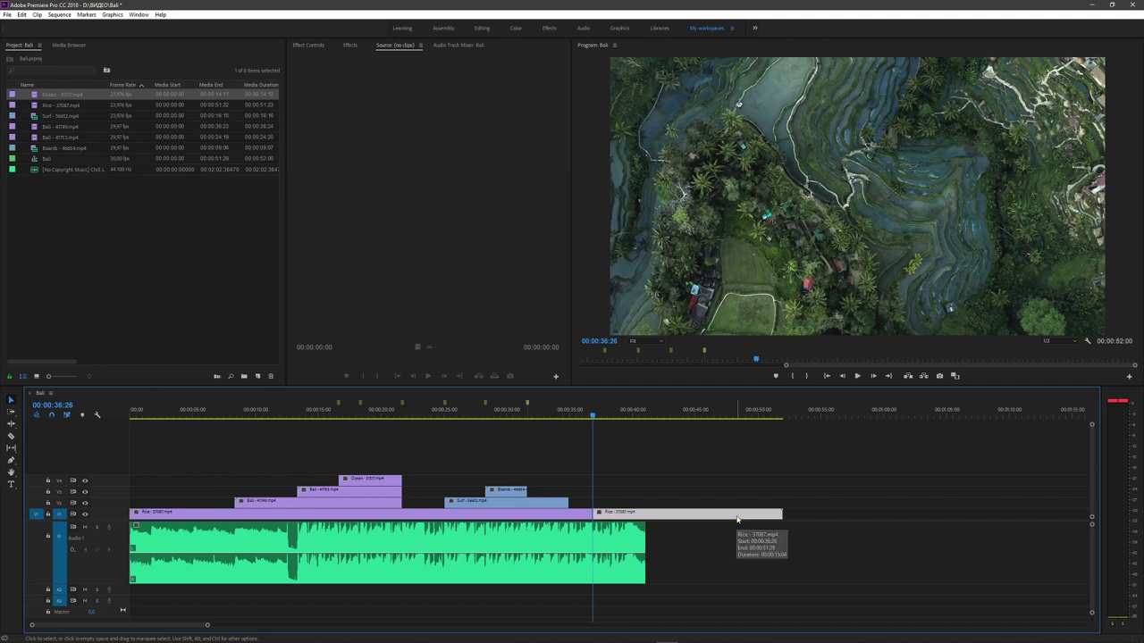
key(Delete)
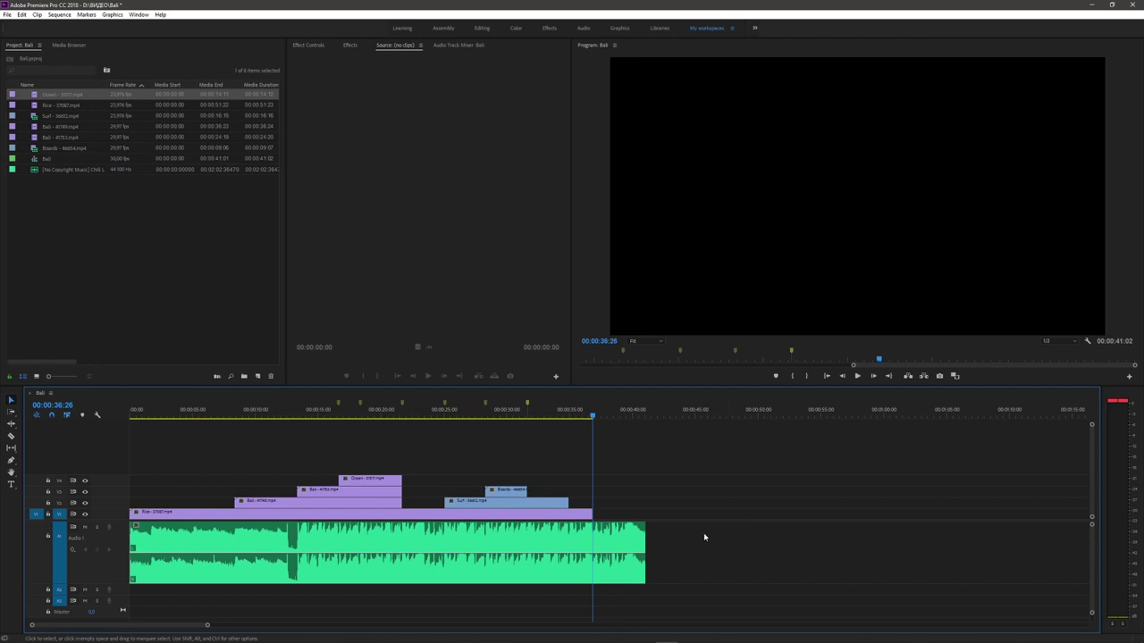
key(p)
click(595, 558)
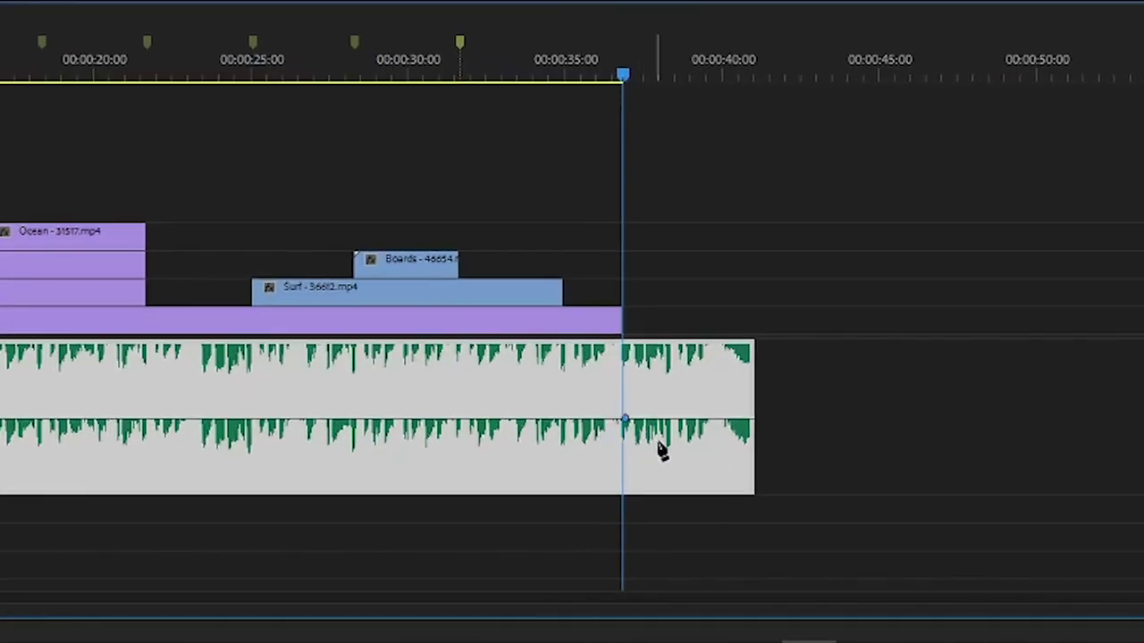
Step: Pull down a volume keyframe at the music's end to fade it out, then return to the sequence start
click(751, 420)
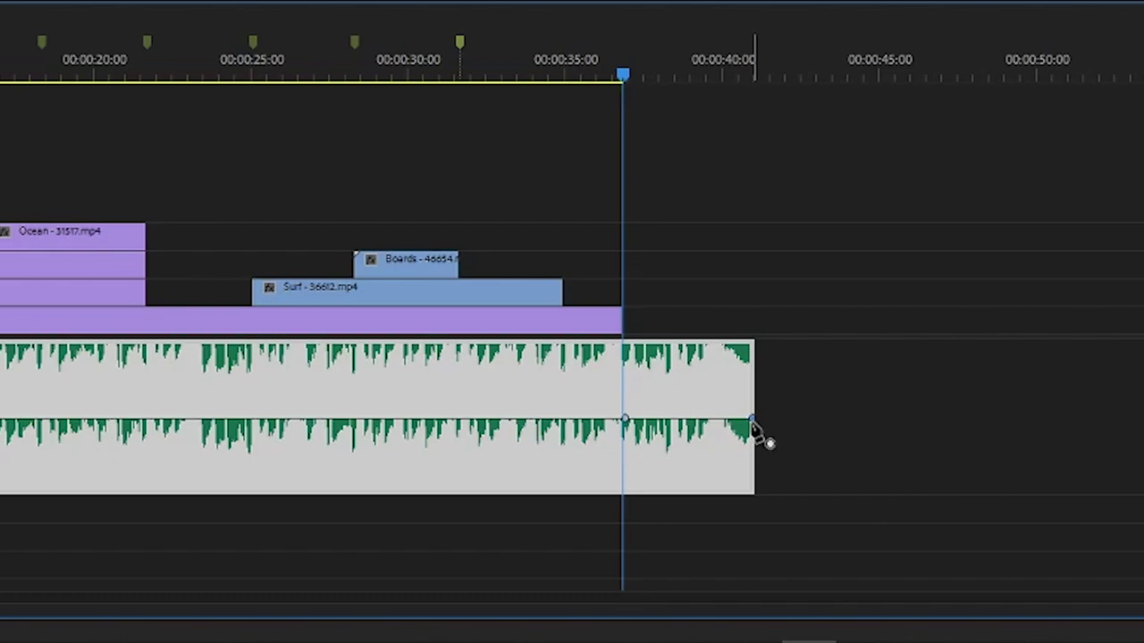
drag(751, 421, 756, 487)
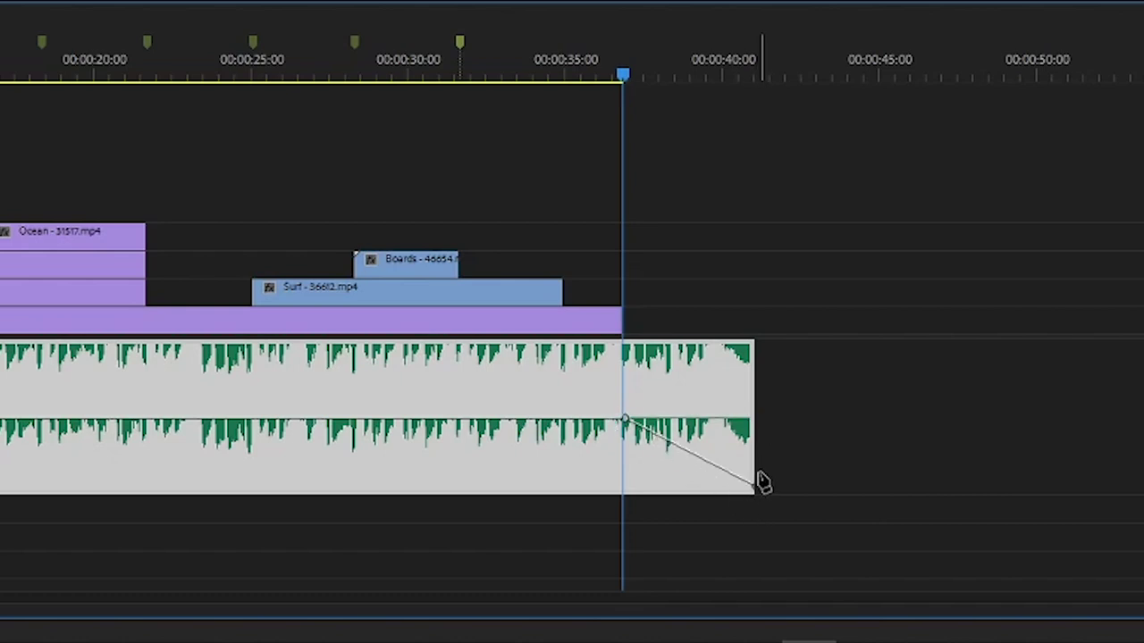
mouse_move(666, 440)
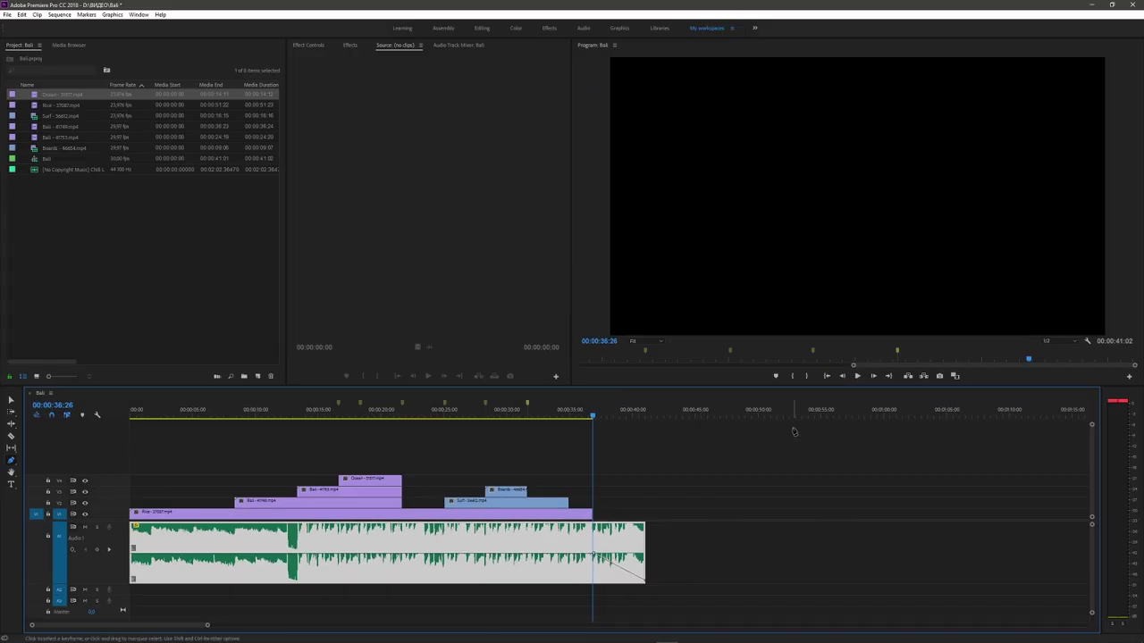
key(v)
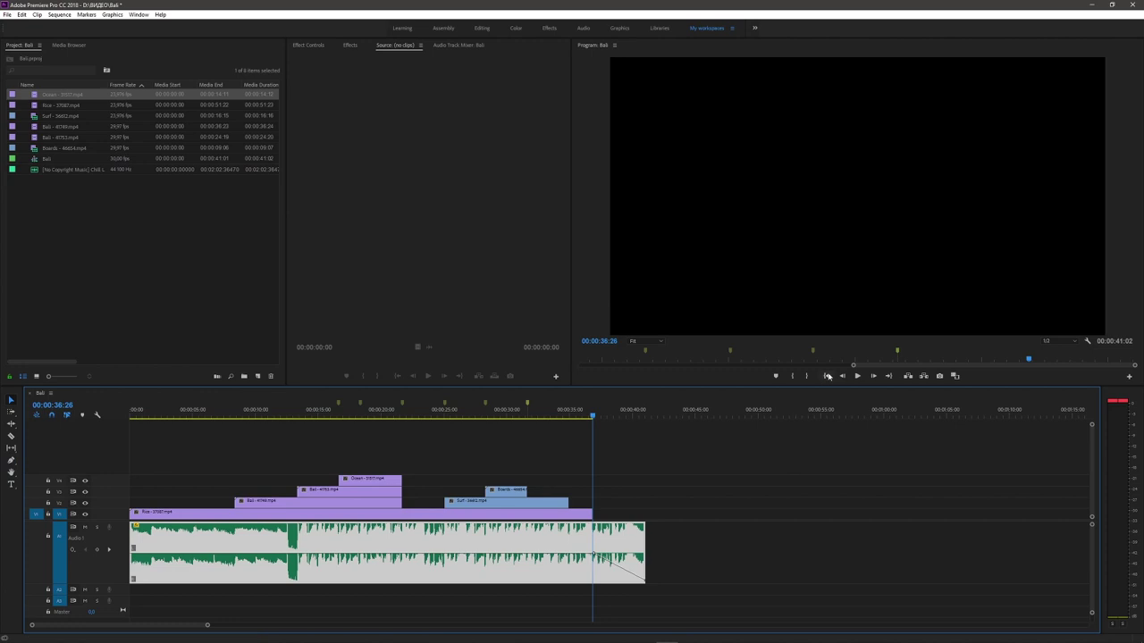
click(826, 376)
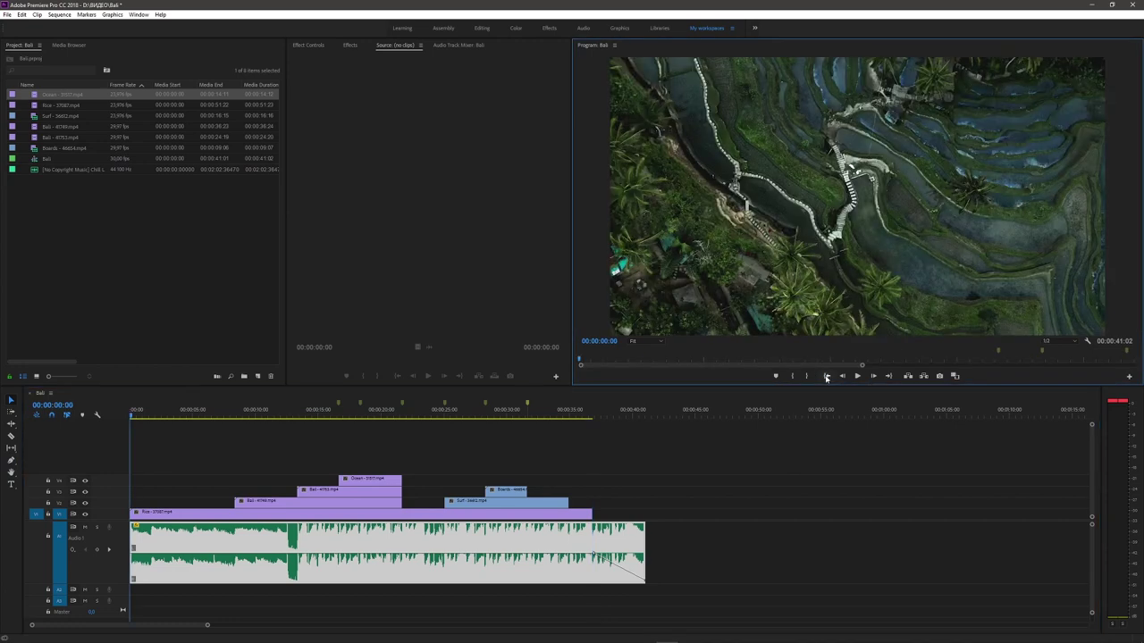
Step: Enlarge the Program Monitor and play the 00:00:41:02 Bali montage from the beginning
mouse_move(759, 386)
mouse_down()
mouse_move(740, 417)
mouse_move(740, 337)
mouse_up()
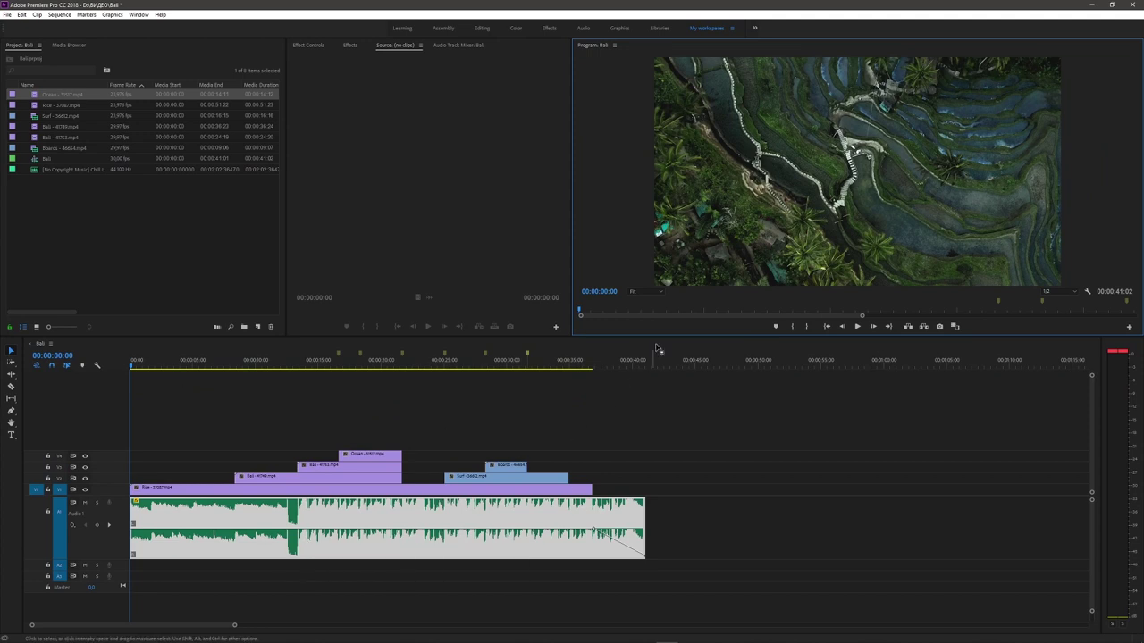
drag(660, 335, 637, 409)
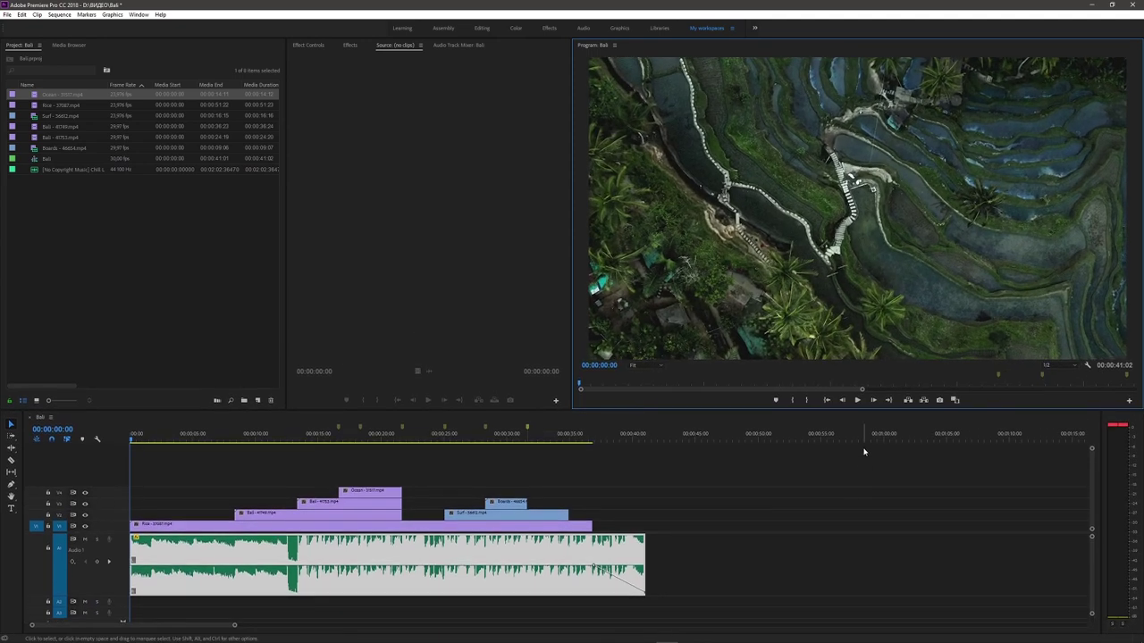
click(858, 400)
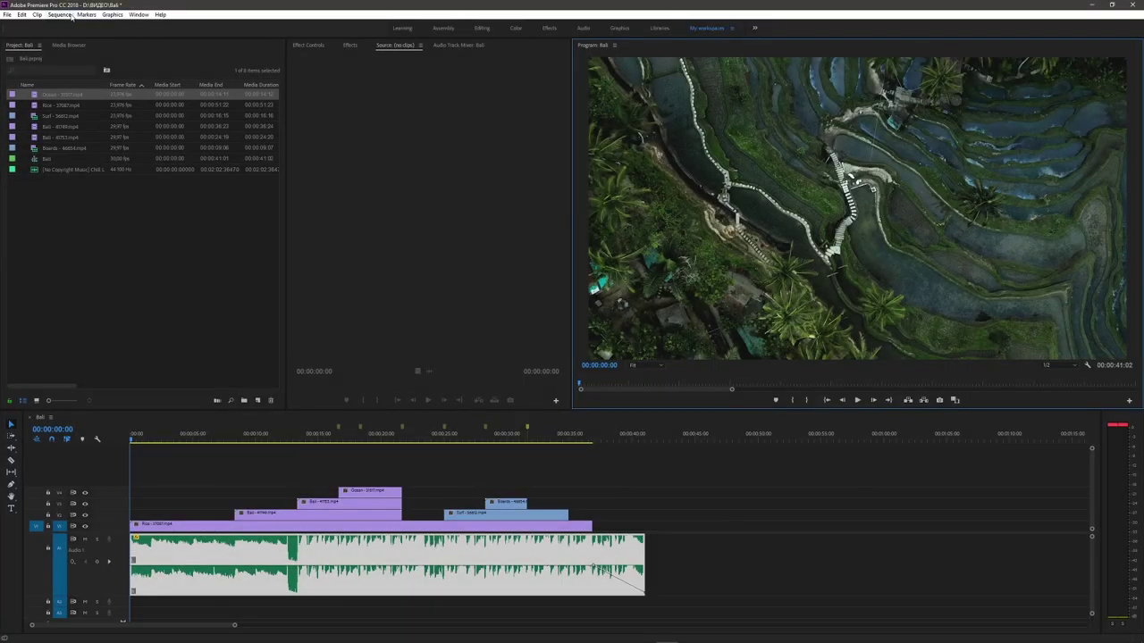
Step: Render the sequence In to Out, save the project, and deselect the music clip
click(61, 14)
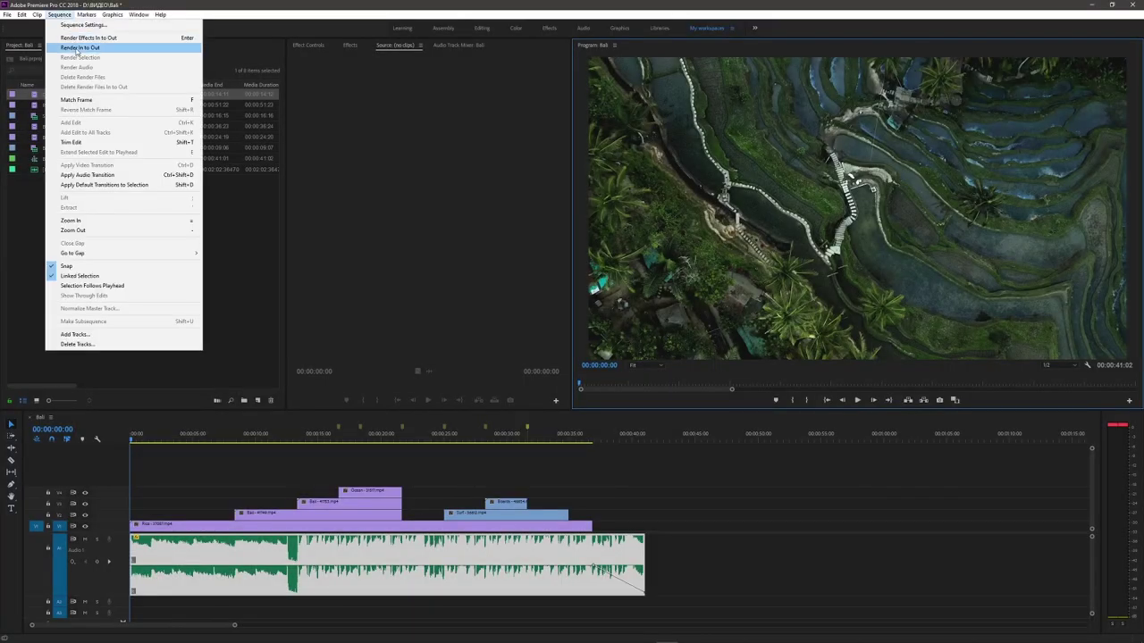
click(77, 49)
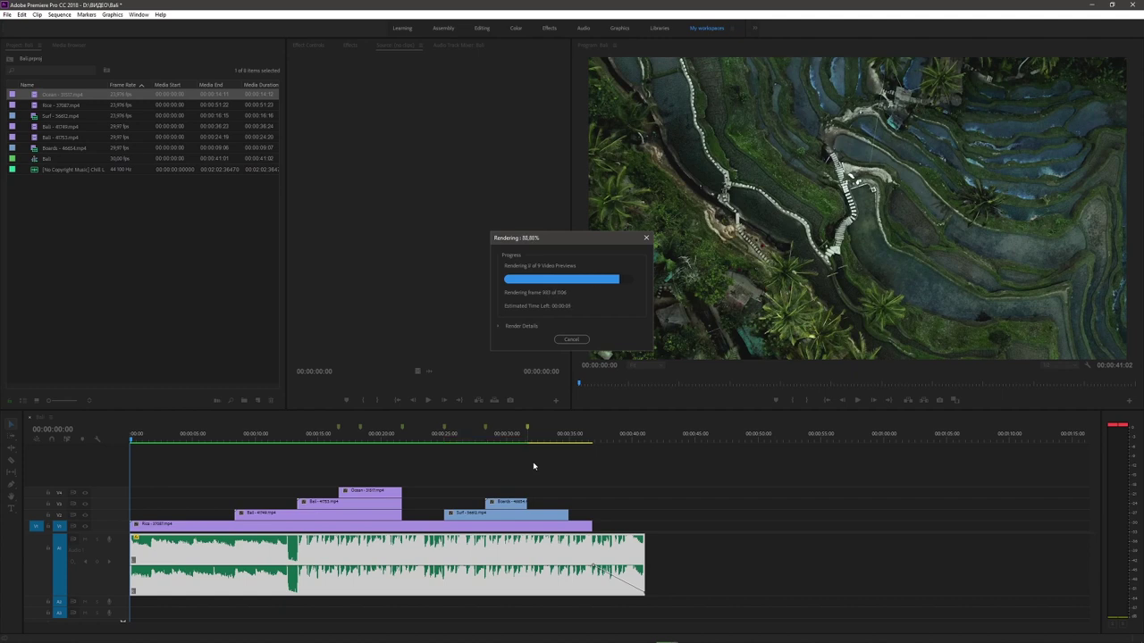
key(ctrl+s)
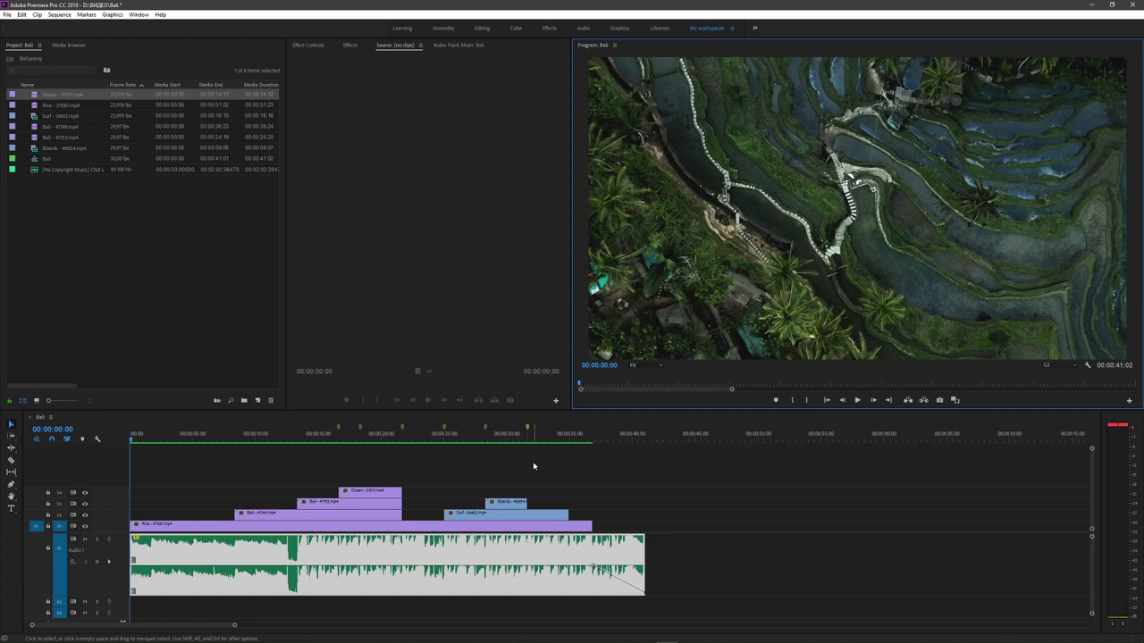
click(533, 466)
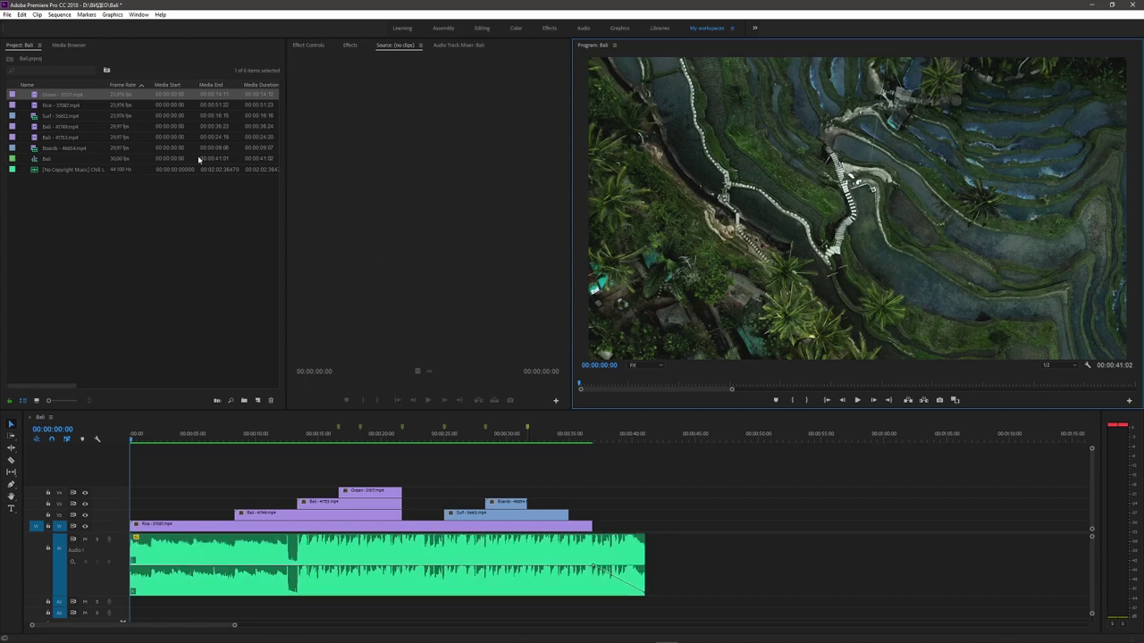
Step: Open Export Settings for the Bali sequence with H.264 format and Match Source – High Bitrate
click(8, 14)
mouse_move(75, 283)
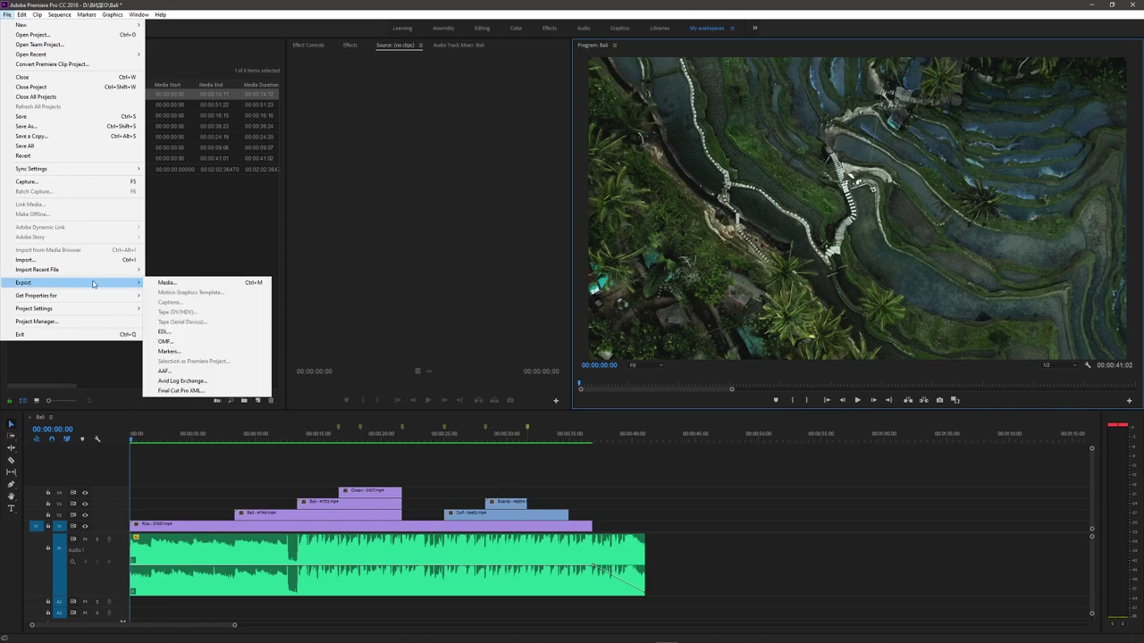
click(179, 284)
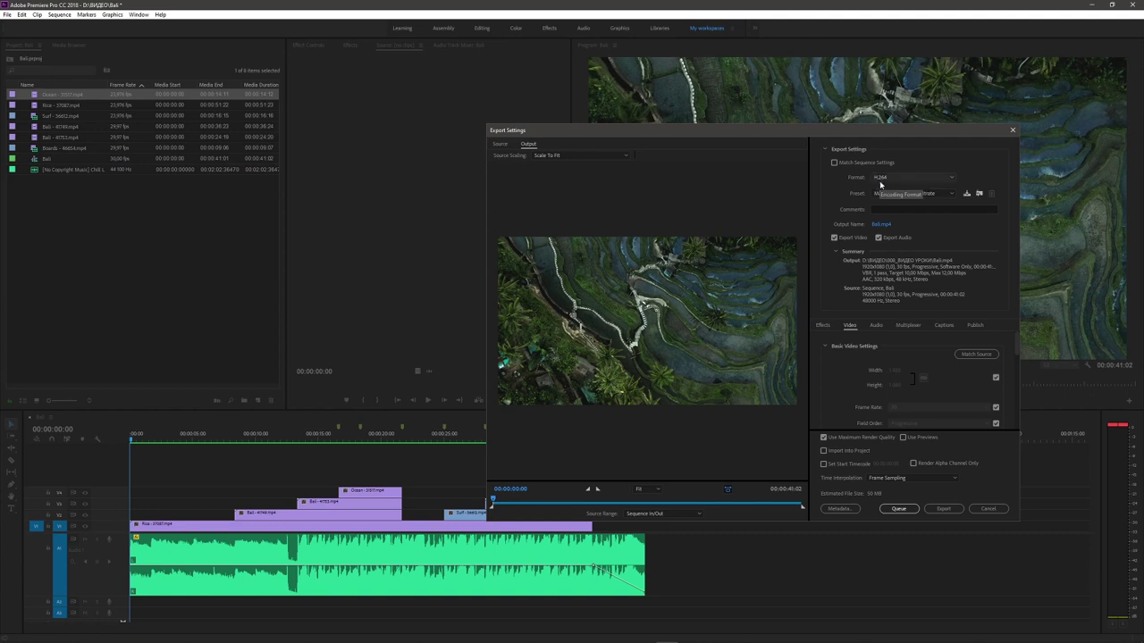
click(951, 181)
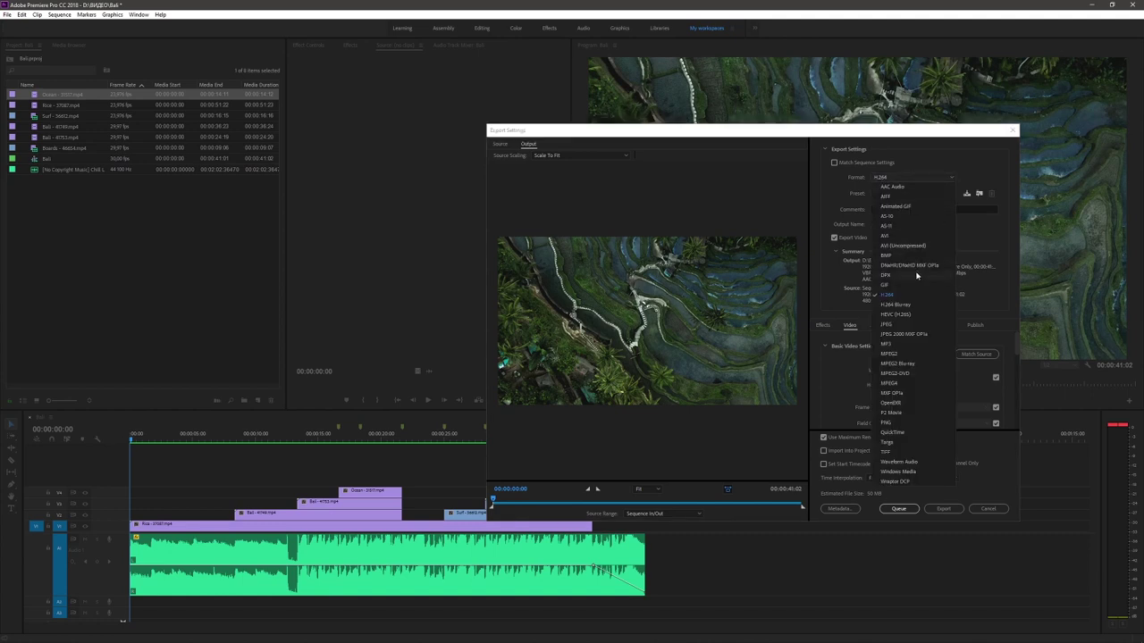
click(905, 298)
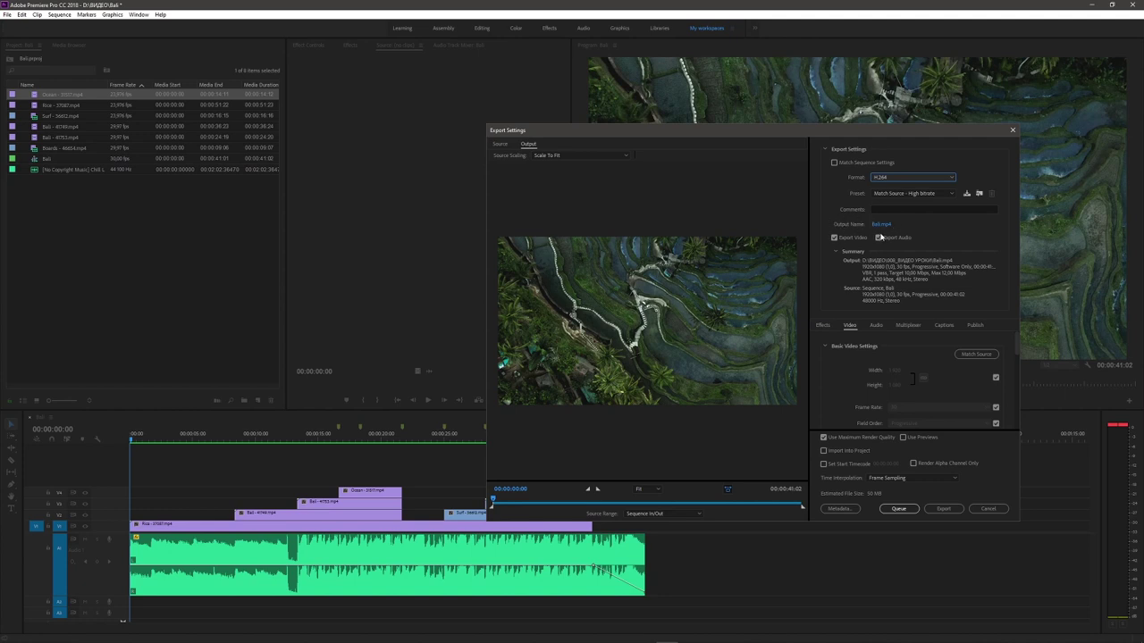
click(871, 225)
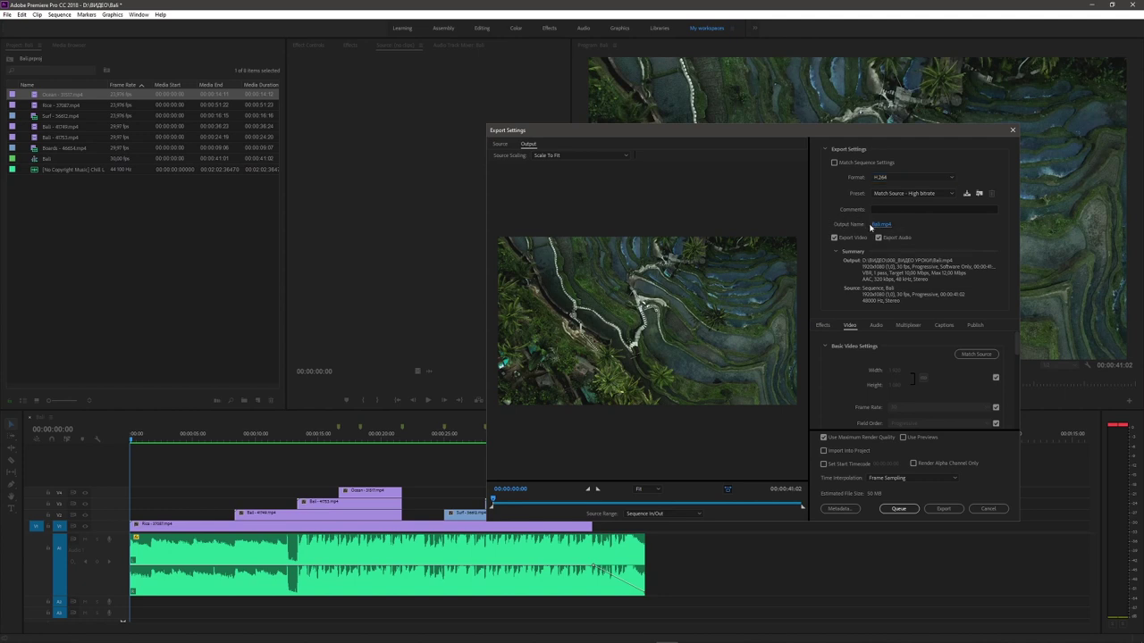
Step: Confirm Bali.mp4 as the output name and export the H.264 file
click(879, 224)
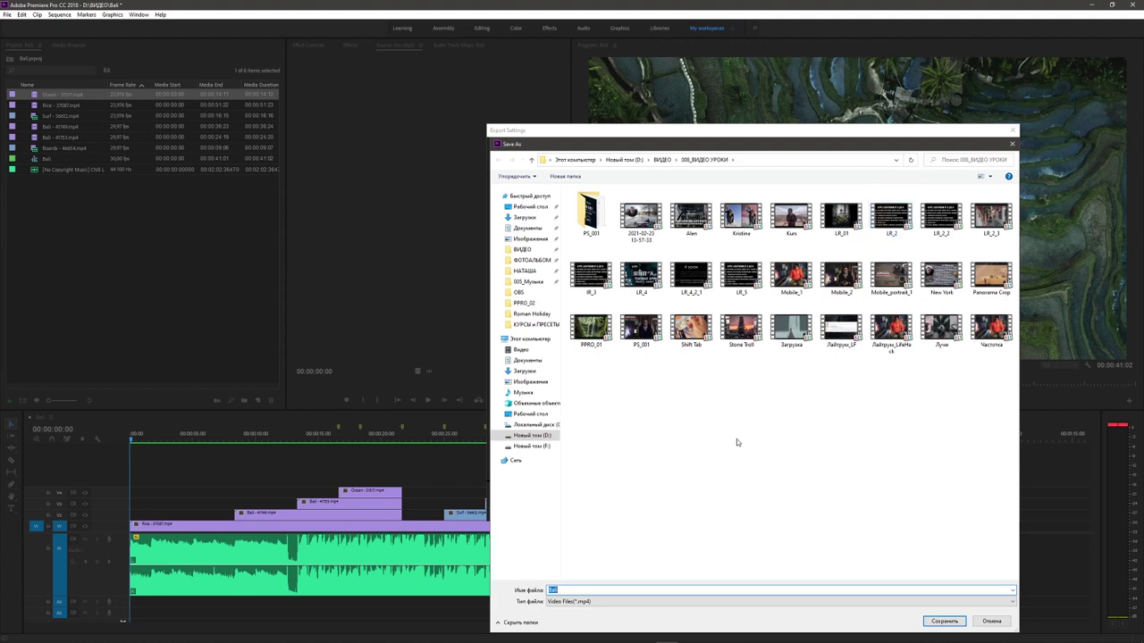
click(944, 623)
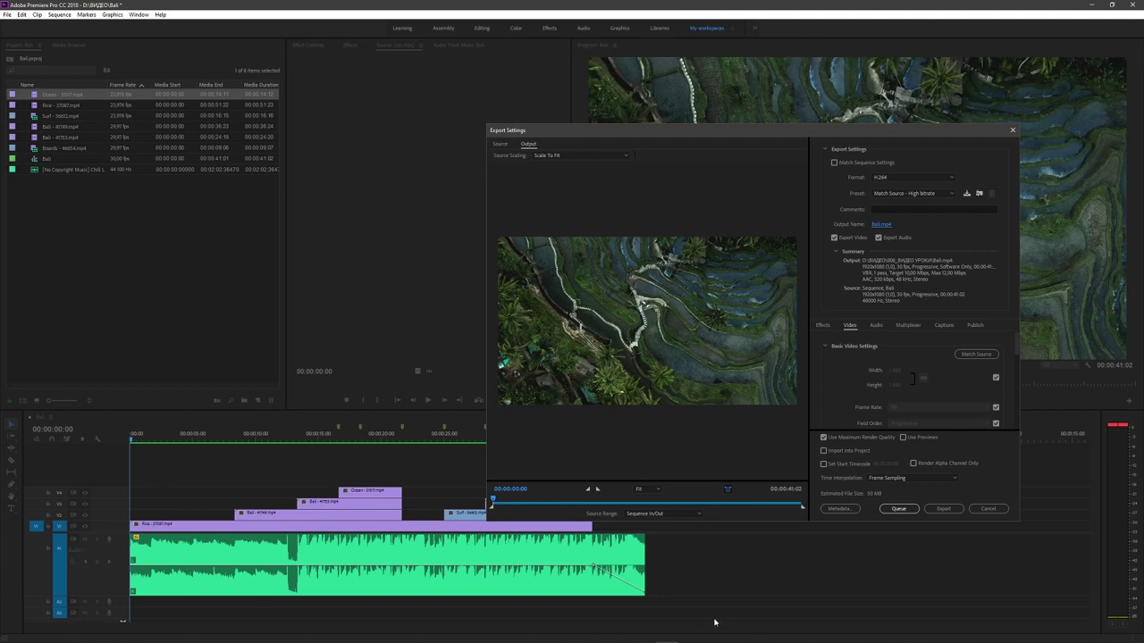
click(945, 510)
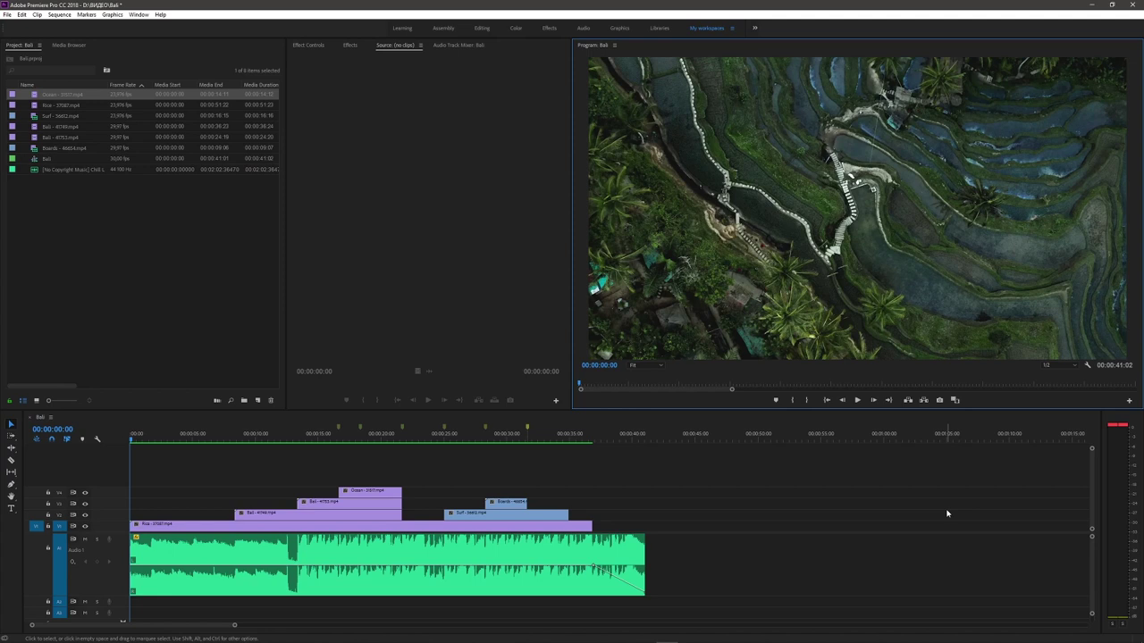
Step: Save the Bali project with Ctrl+S after the export finishes
key(ctrl+s)
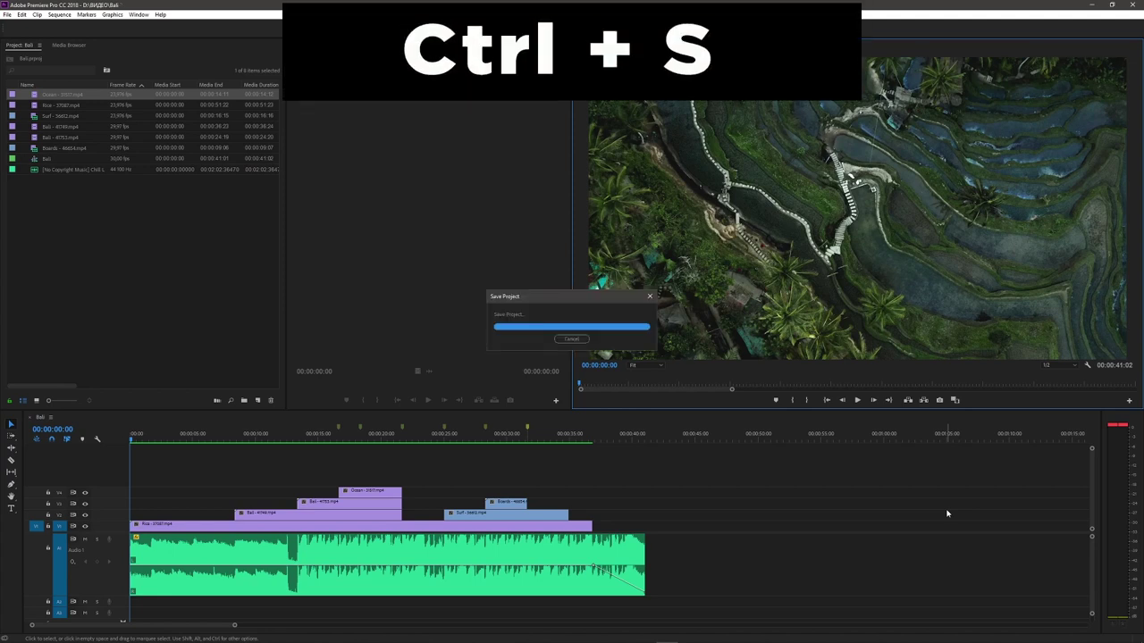